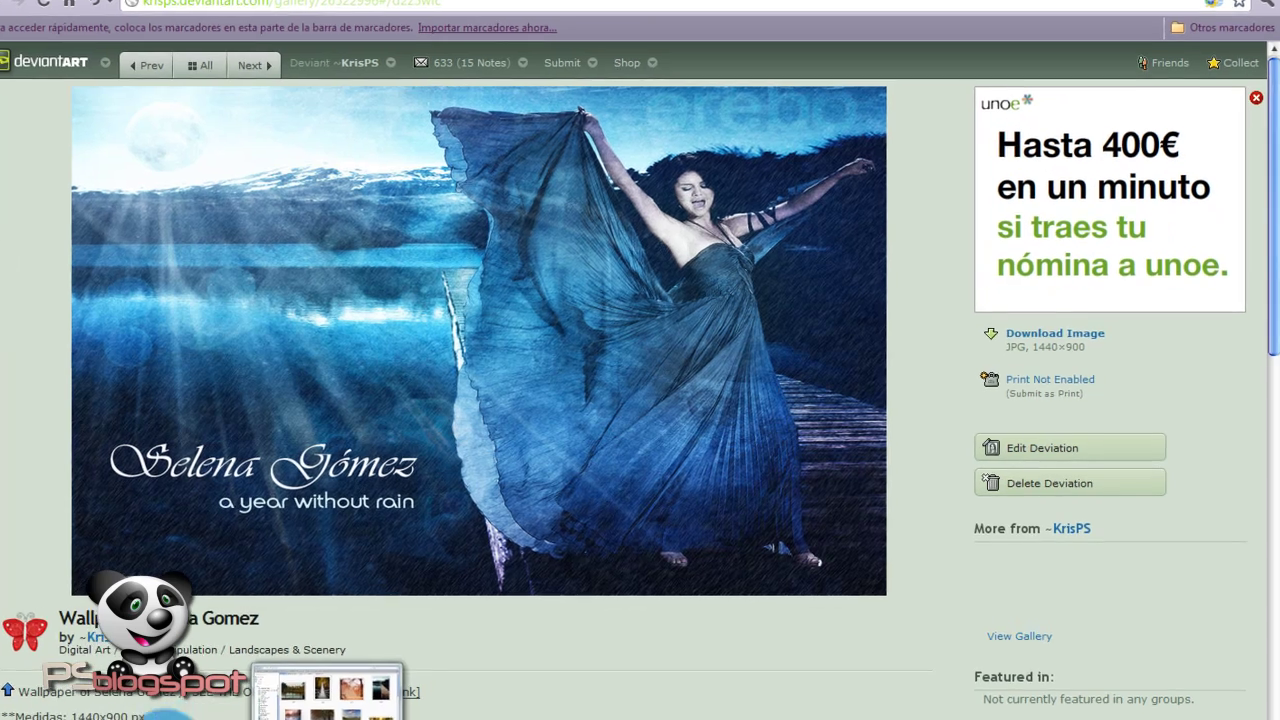
# Bring up the folder of landscape photos and scroll through it
pyautogui.click(330, 692)
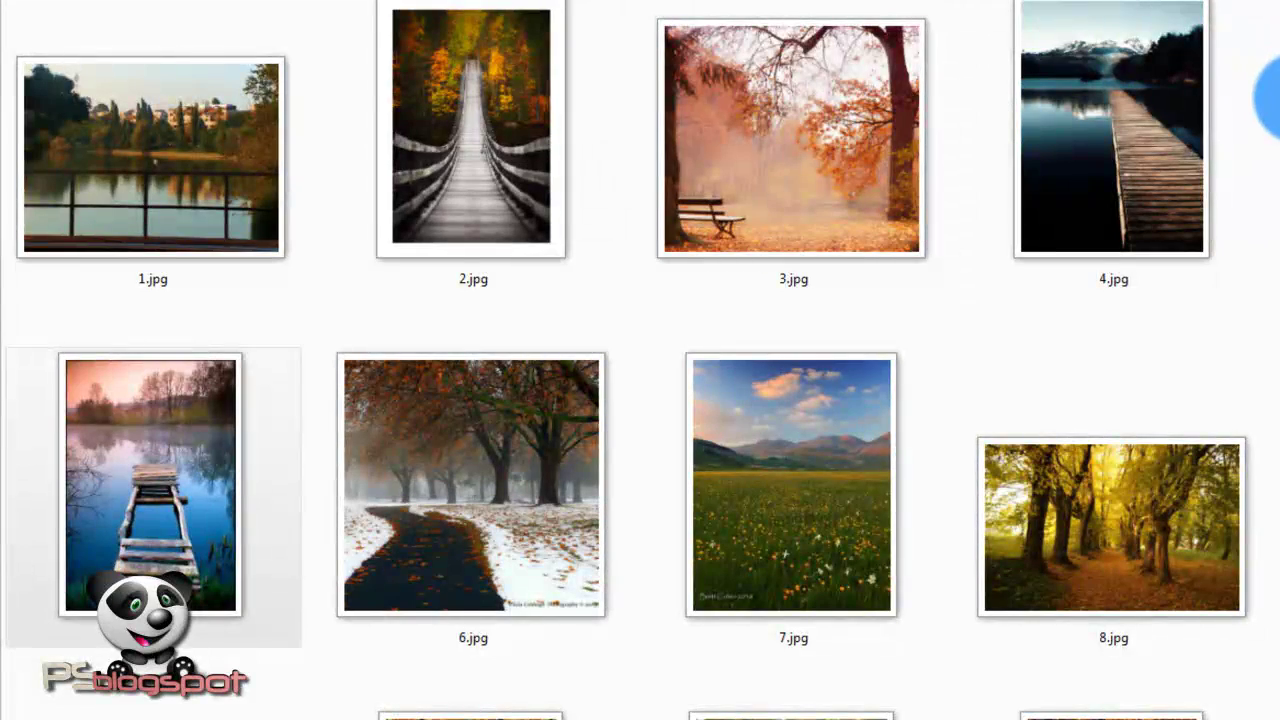
pyautogui.moveTo(1270, 95); pyautogui.dragTo(1270, 530)
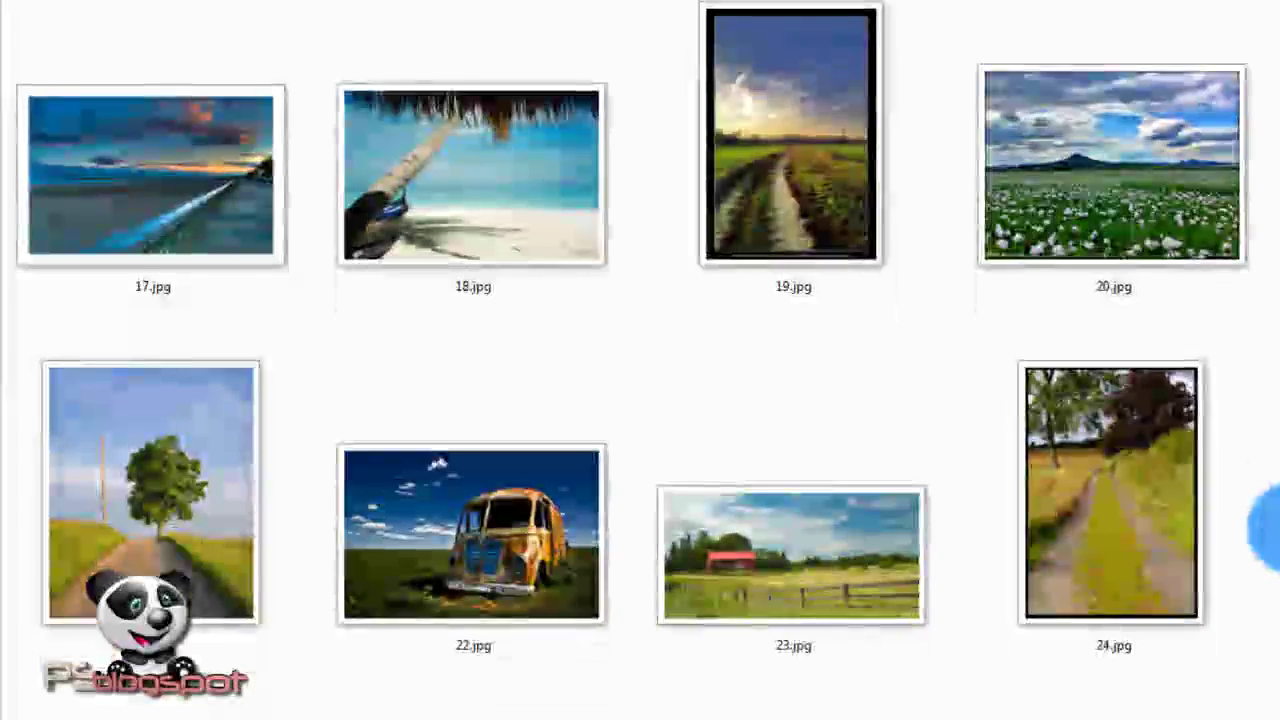
pyautogui.moveTo(1265, 530); pyautogui.dragTo(1275, 112)
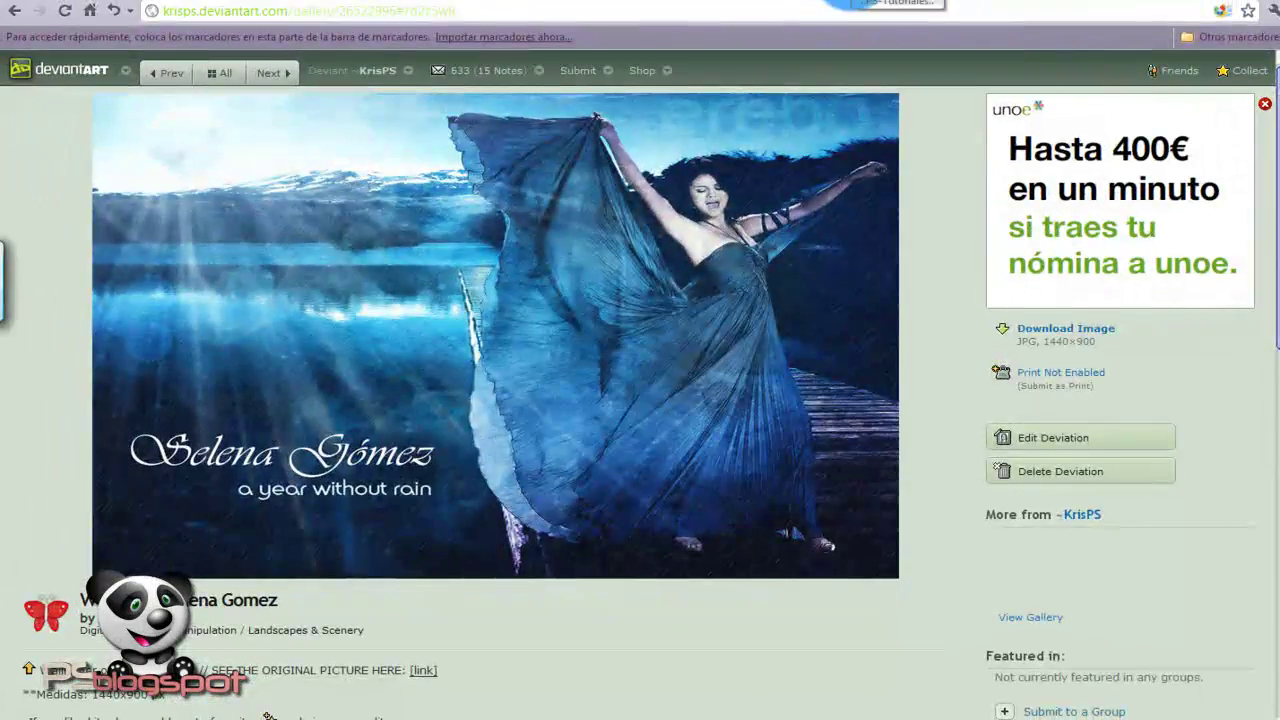
# On the PS-Tutoriales blog, open the 'Fondos de paisajes para montajes' post from the search results
pyautogui.click(855, 3)
pyautogui.scroll(3, 585, 280)
pyautogui.scroll(3, 585, 300)
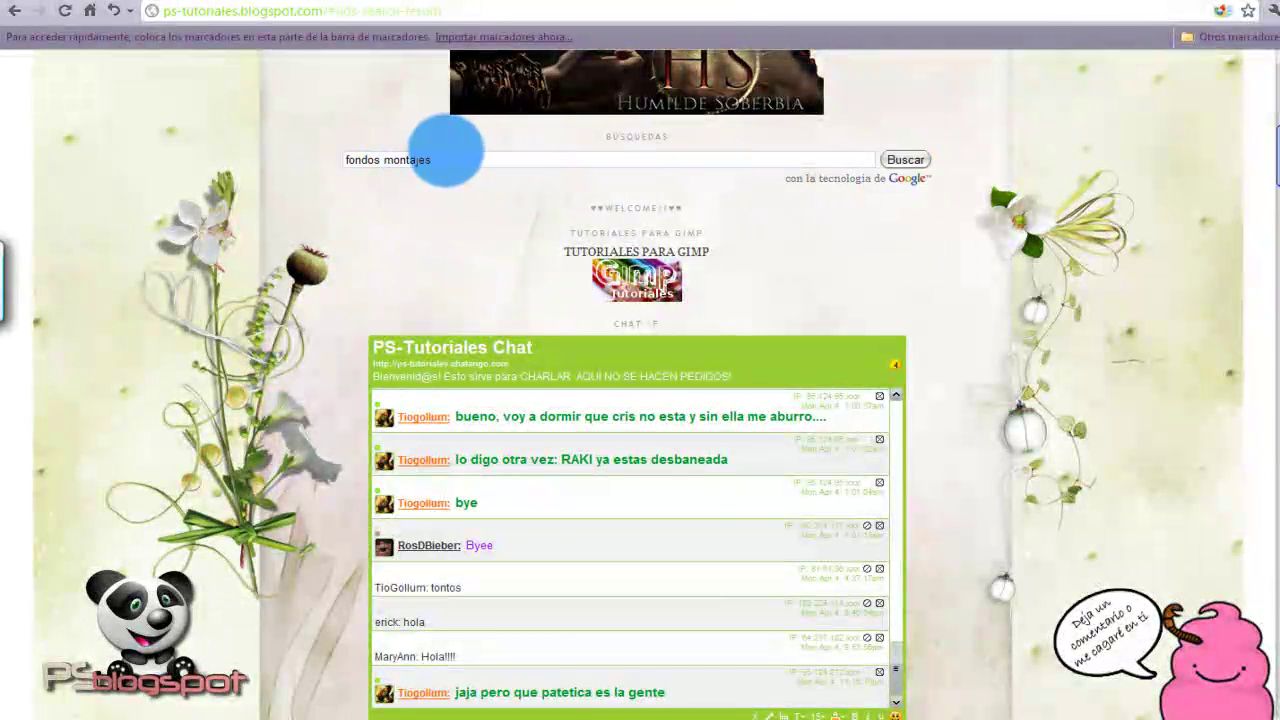
pyautogui.scroll(-3, 445, 215)
pyautogui.scroll(-2, 428, 277)
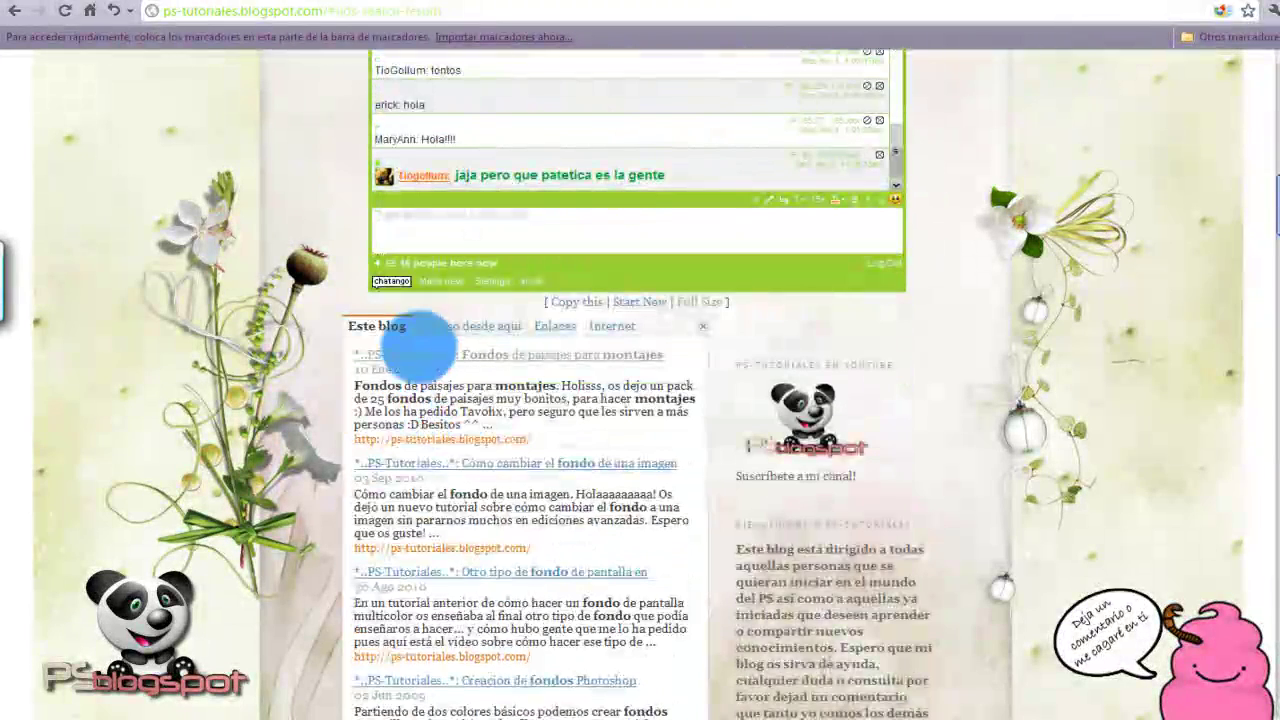
pyautogui.click(405, 353)
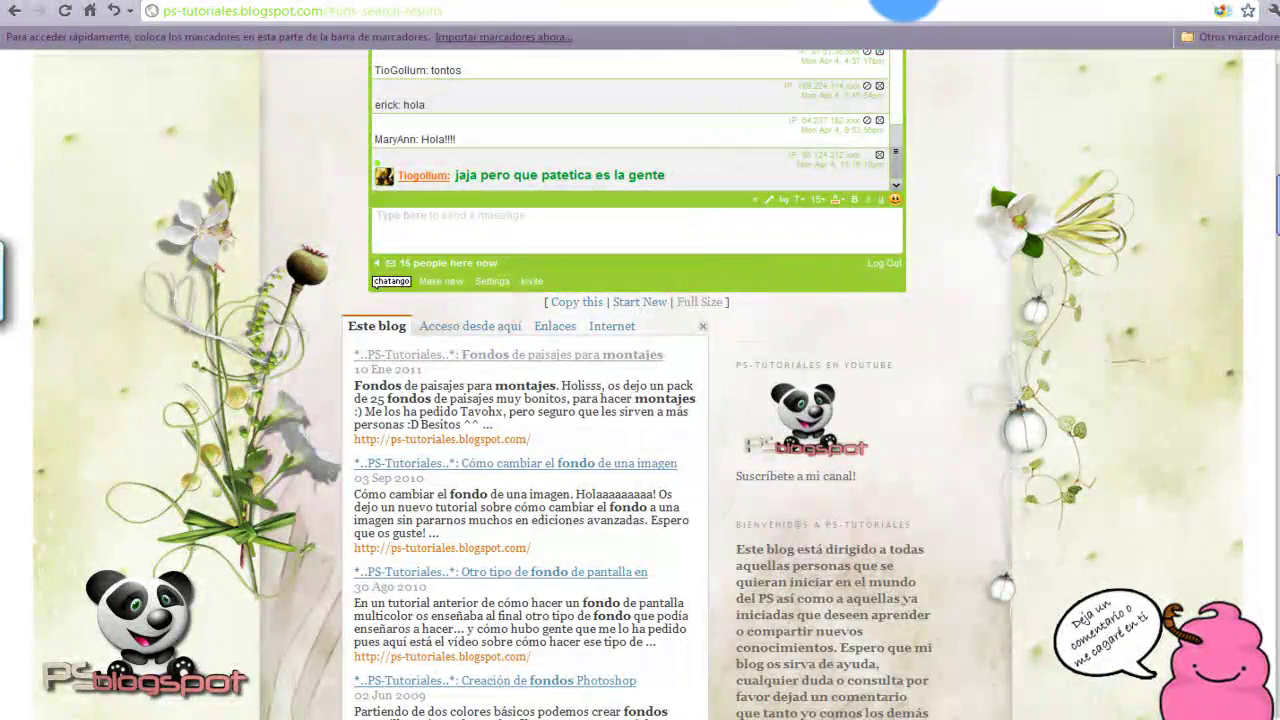
pyautogui.scroll(-1, 660, 222)
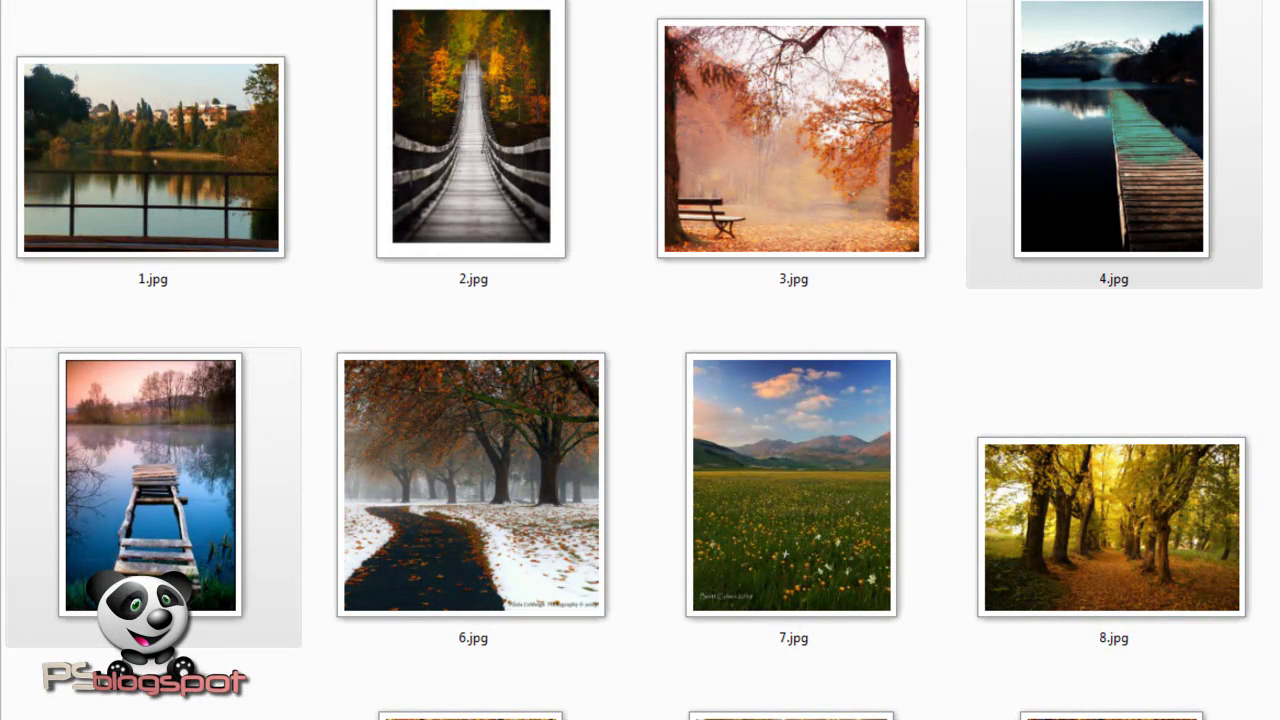
pyautogui.moveTo(150, 485)
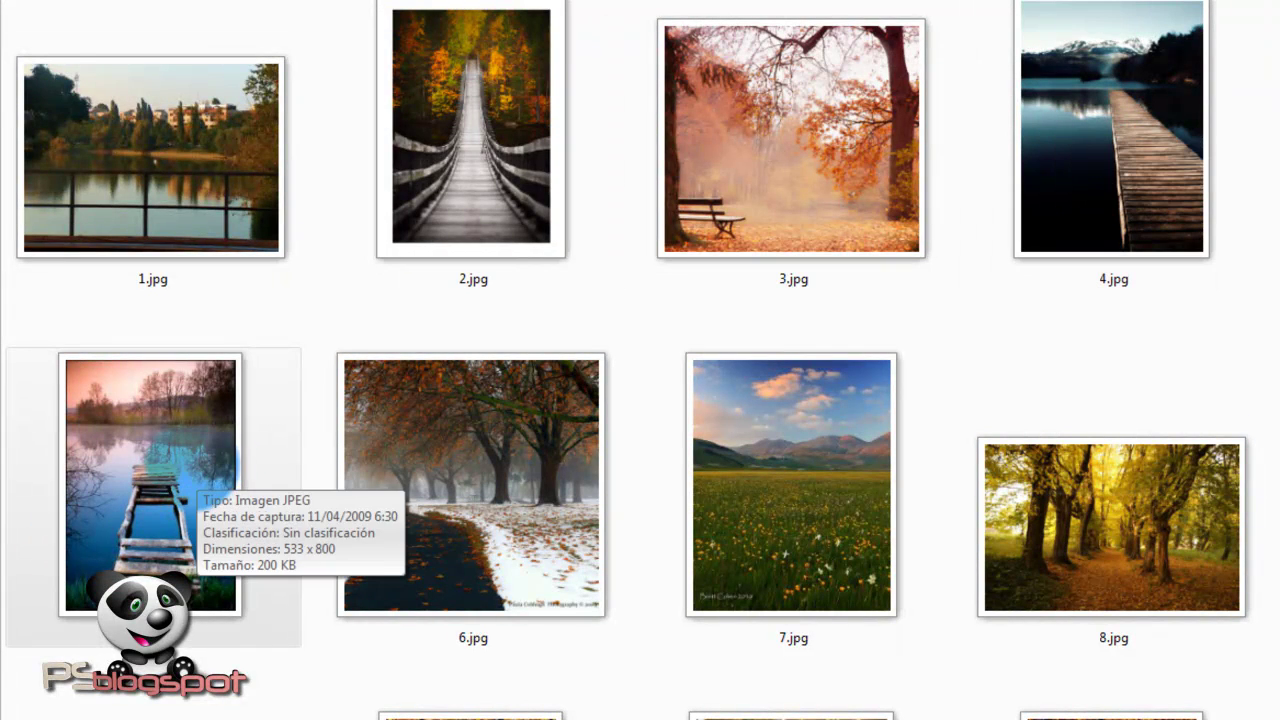
# Drag 5.jpg from the Explorer folder onto Photoshop to open it
pyautogui.moveTo(150, 455)
pyautogui.mouseDown()
pyautogui.moveTo(175, 462)
pyautogui.moveTo(337, 662)
pyautogui.mouseUp()
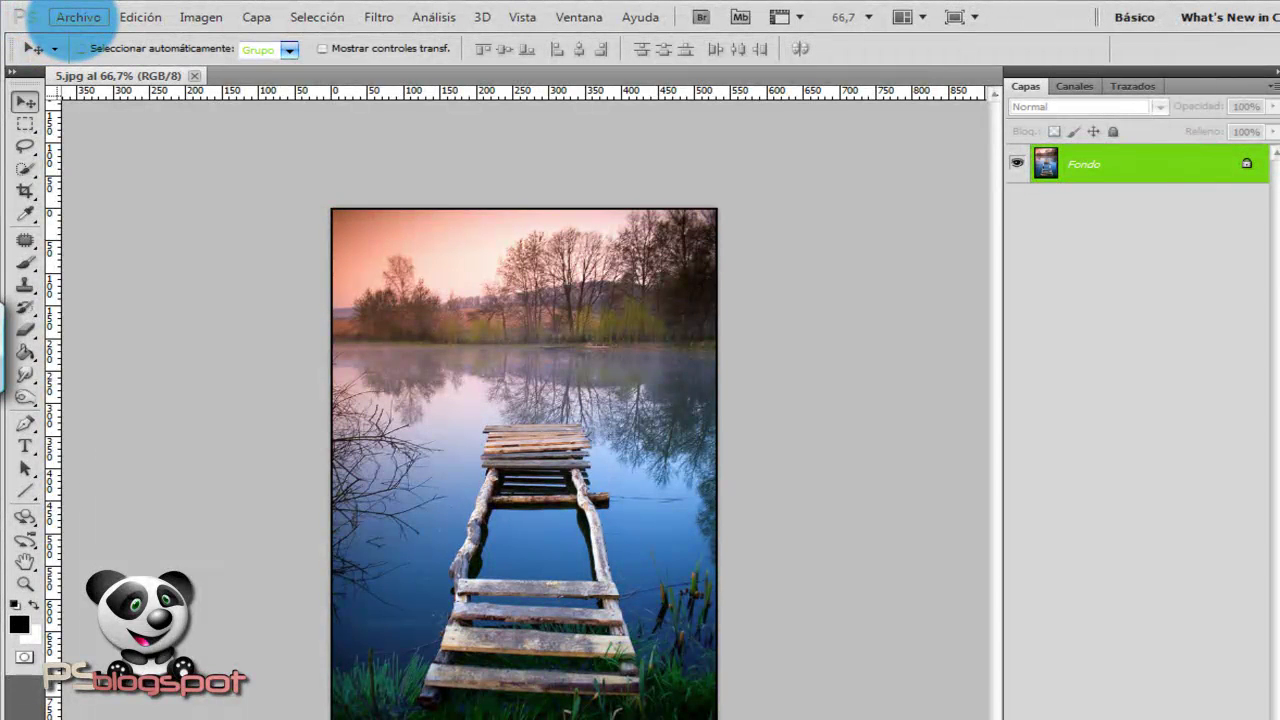
# Place the cut-out woman PNG from Escritorio into 5.jpg with Archivo > Colocar
pyautogui.click(80, 17)
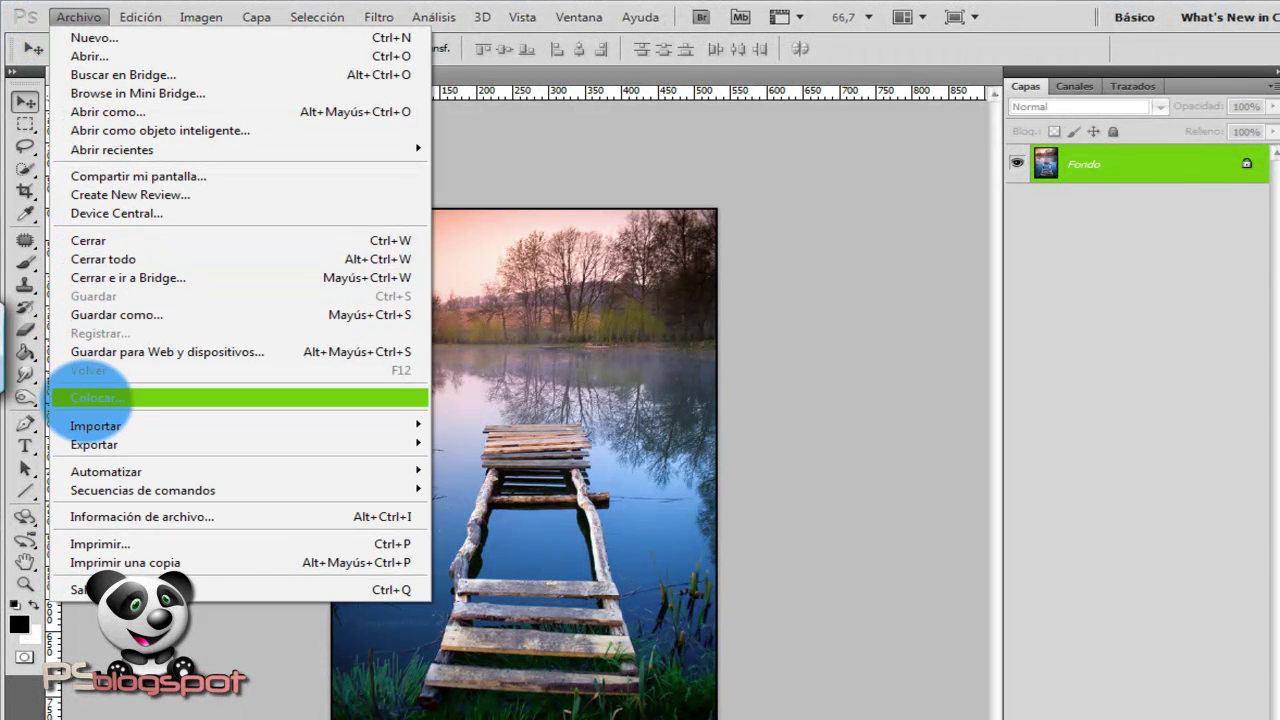
pyautogui.click(88, 396)
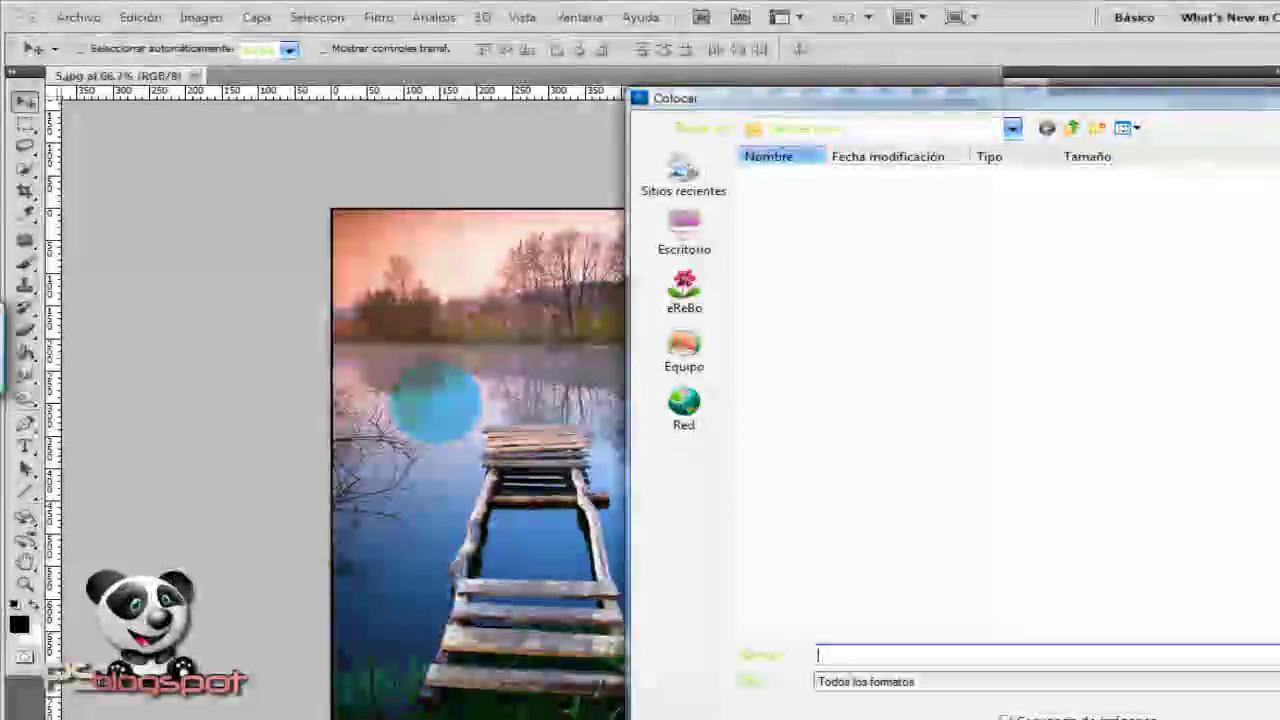
pyautogui.click(685, 238)
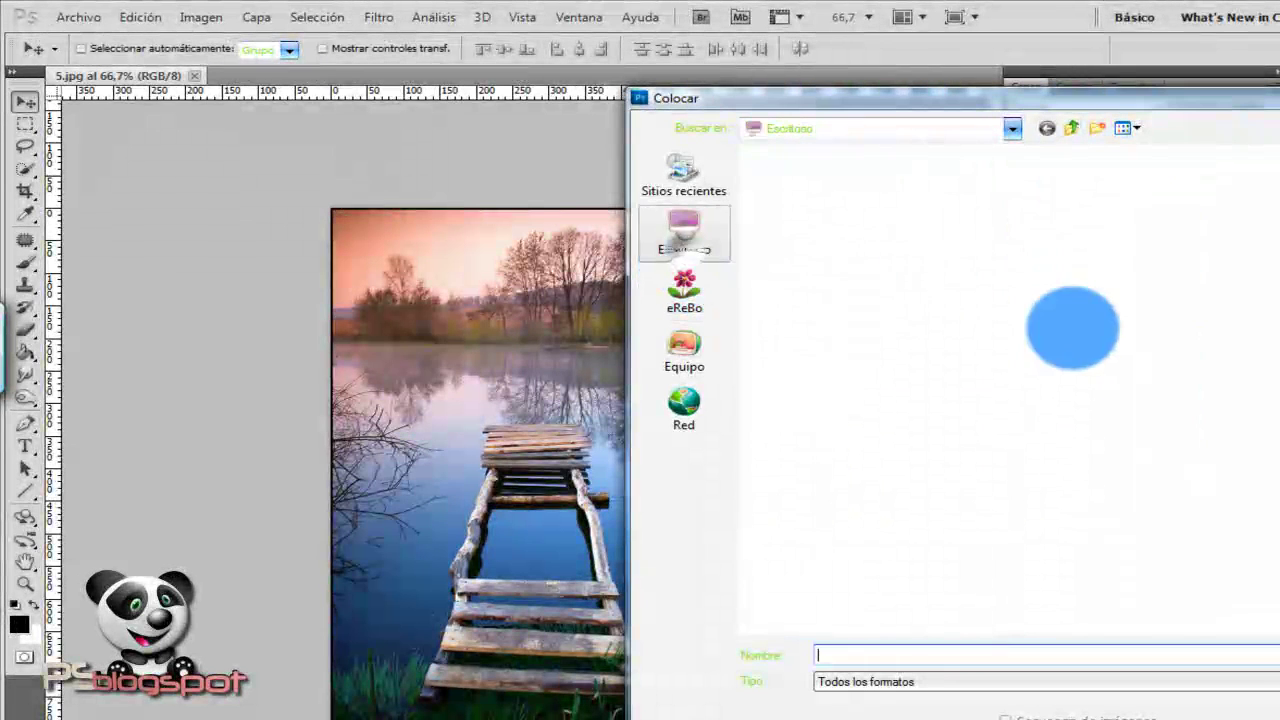
pyautogui.click(1070, 386)
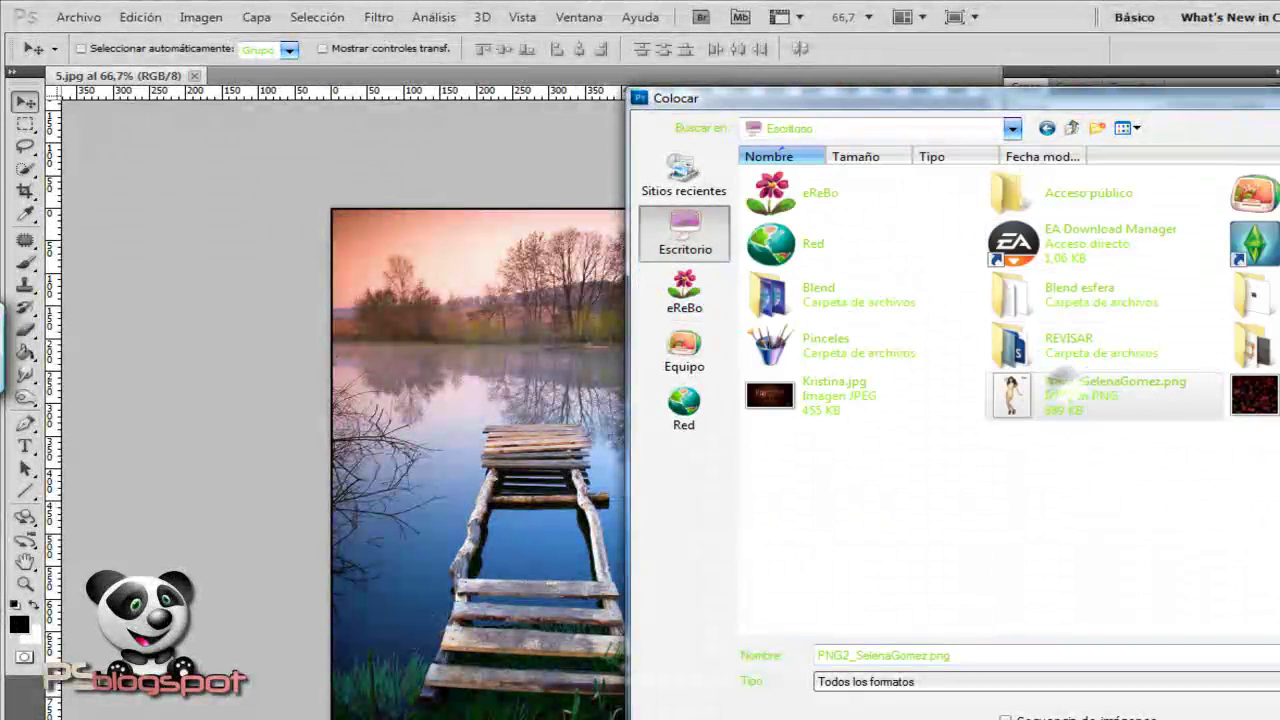
pyautogui.press('Return')
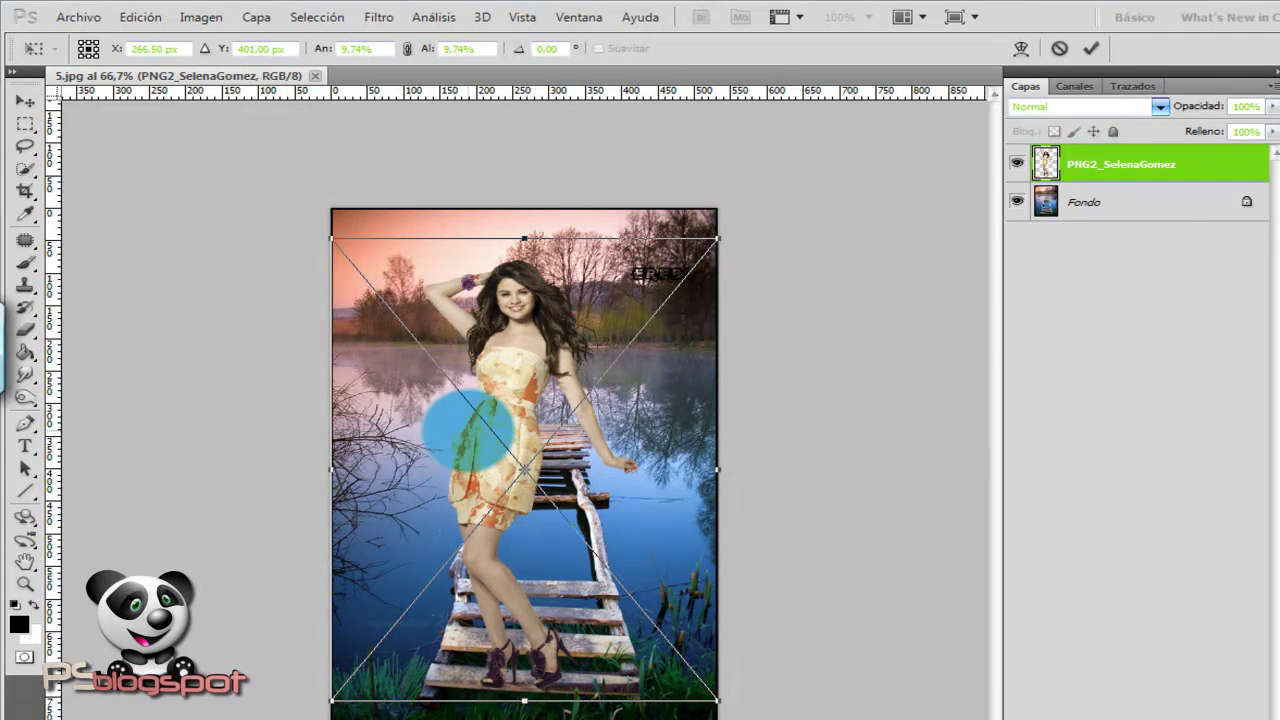
# Scale the woman to 9.25% and position her standing on the pier
pyautogui.moveTo(717, 238); pyautogui.dragTo(655, 308)
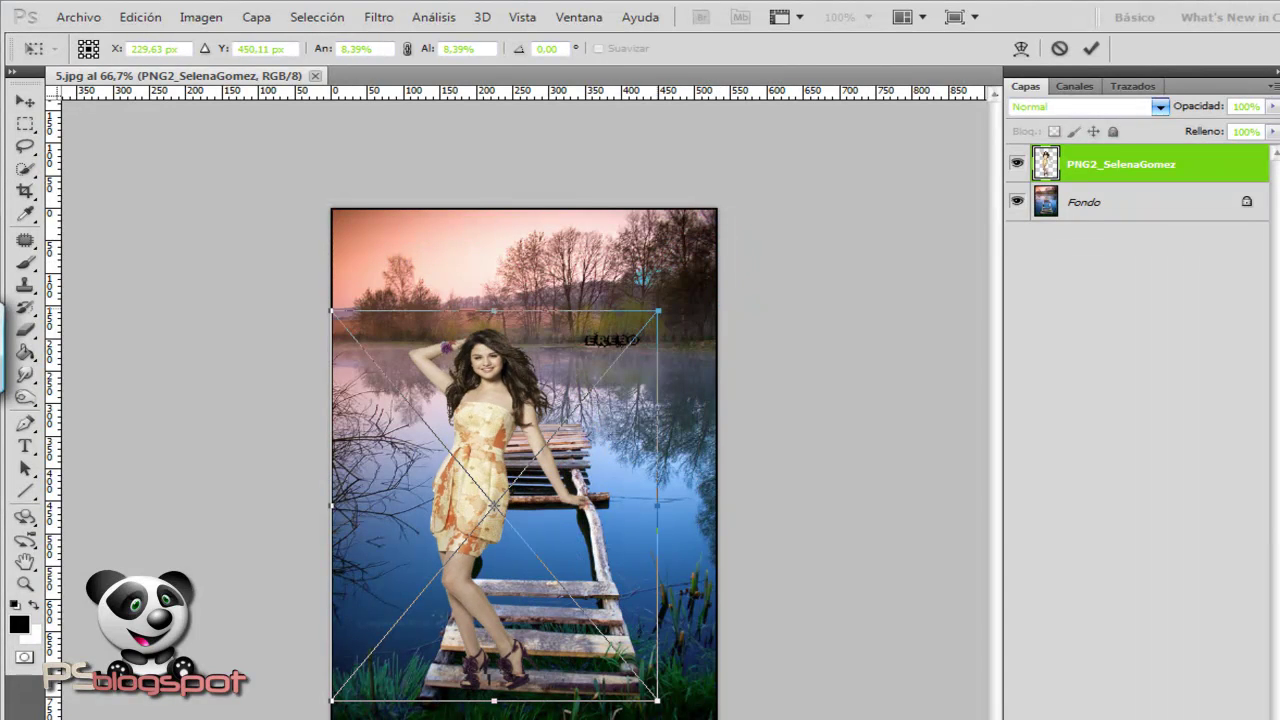
pyautogui.moveTo(482, 500)
pyautogui.mouseDown()
pyautogui.moveTo(522, 470)
pyautogui.moveTo(497, 463)
pyautogui.mouseUp()
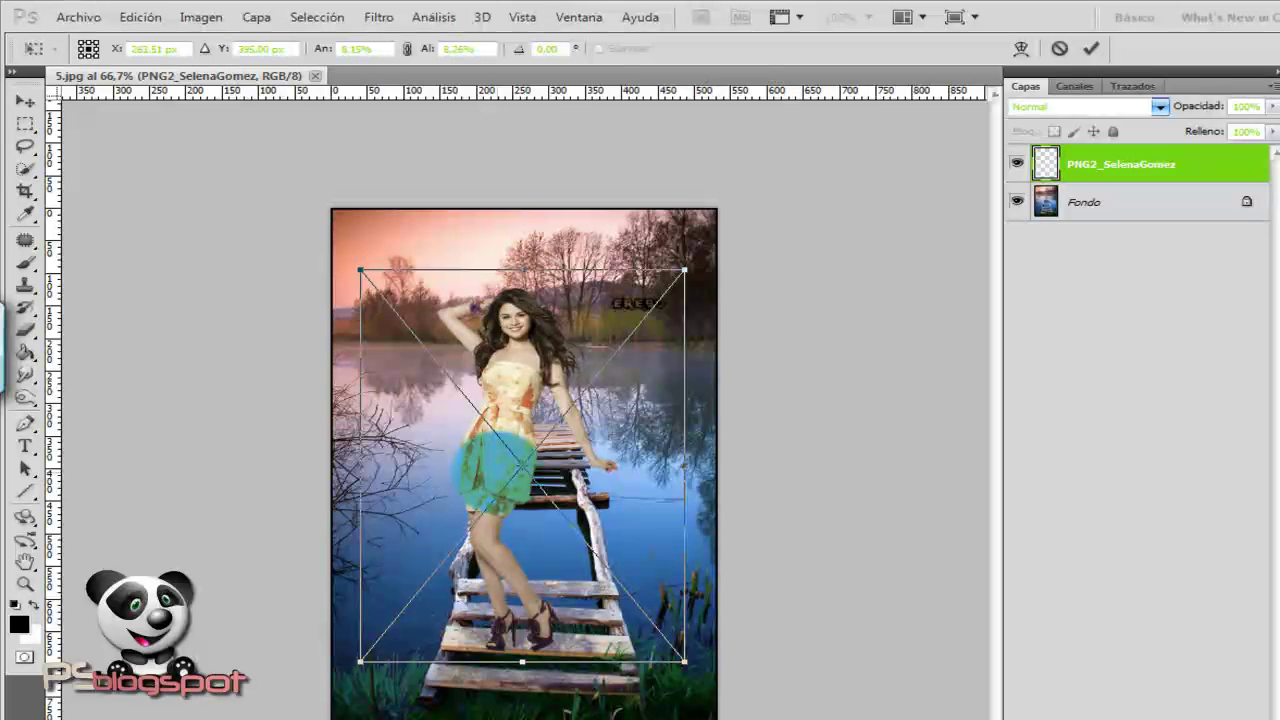
pyautogui.press('Right')
pyautogui.press('Right')
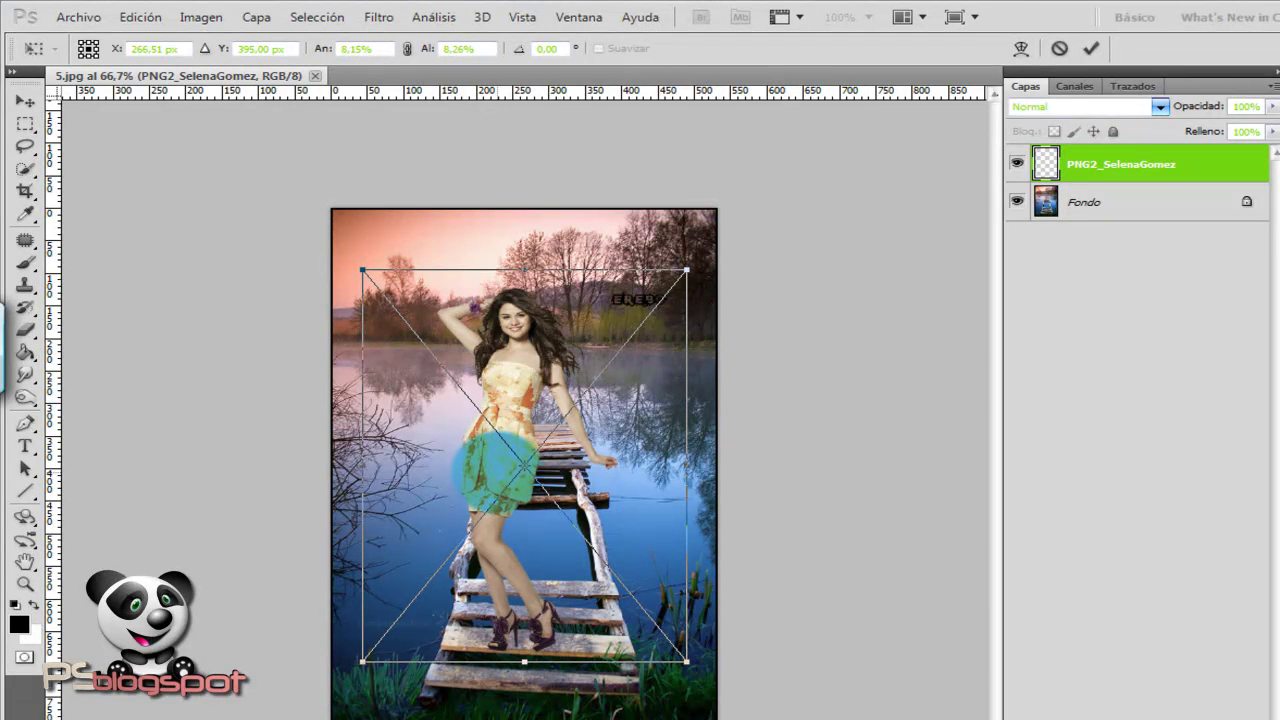
pyautogui.press('Right')
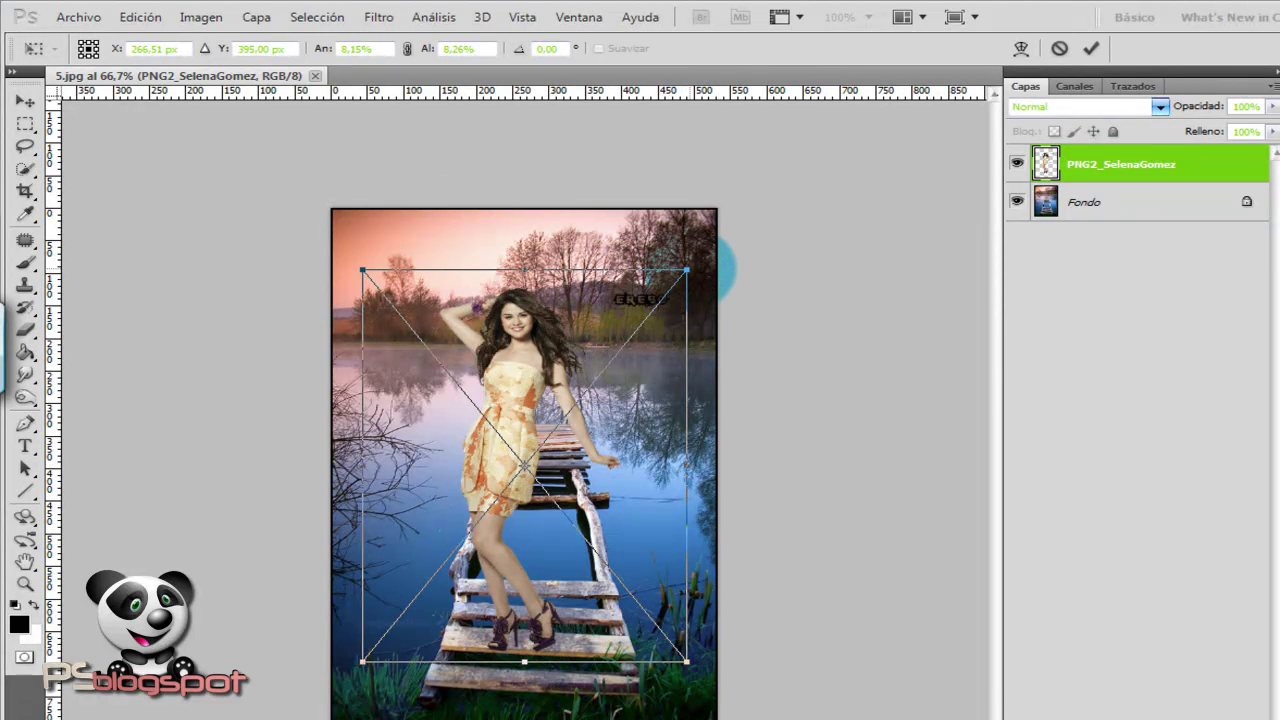
pyautogui.moveTo(688, 270); pyautogui.dragTo(730, 222)
pyautogui.press('Left')
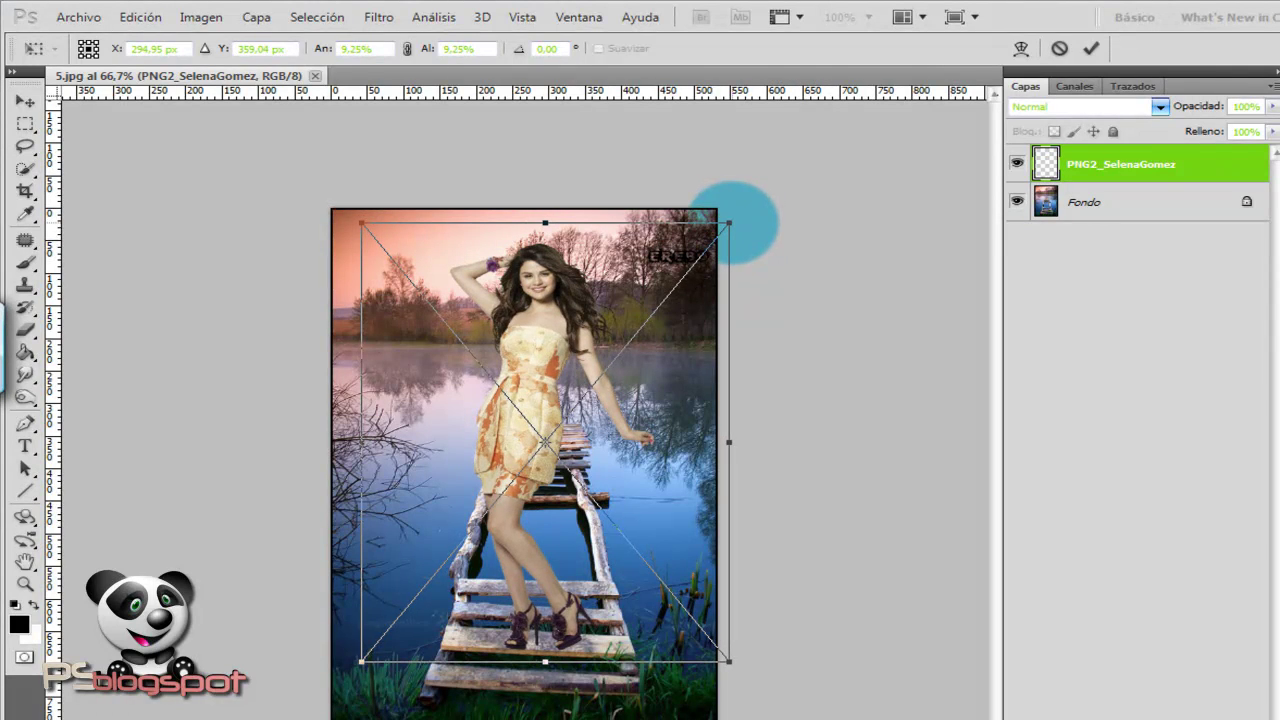
pyautogui.press('Left')
pyautogui.press('Left')
pyautogui.press('Left')
pyautogui.press('Left')
pyautogui.press('Left')
pyautogui.press('Left')
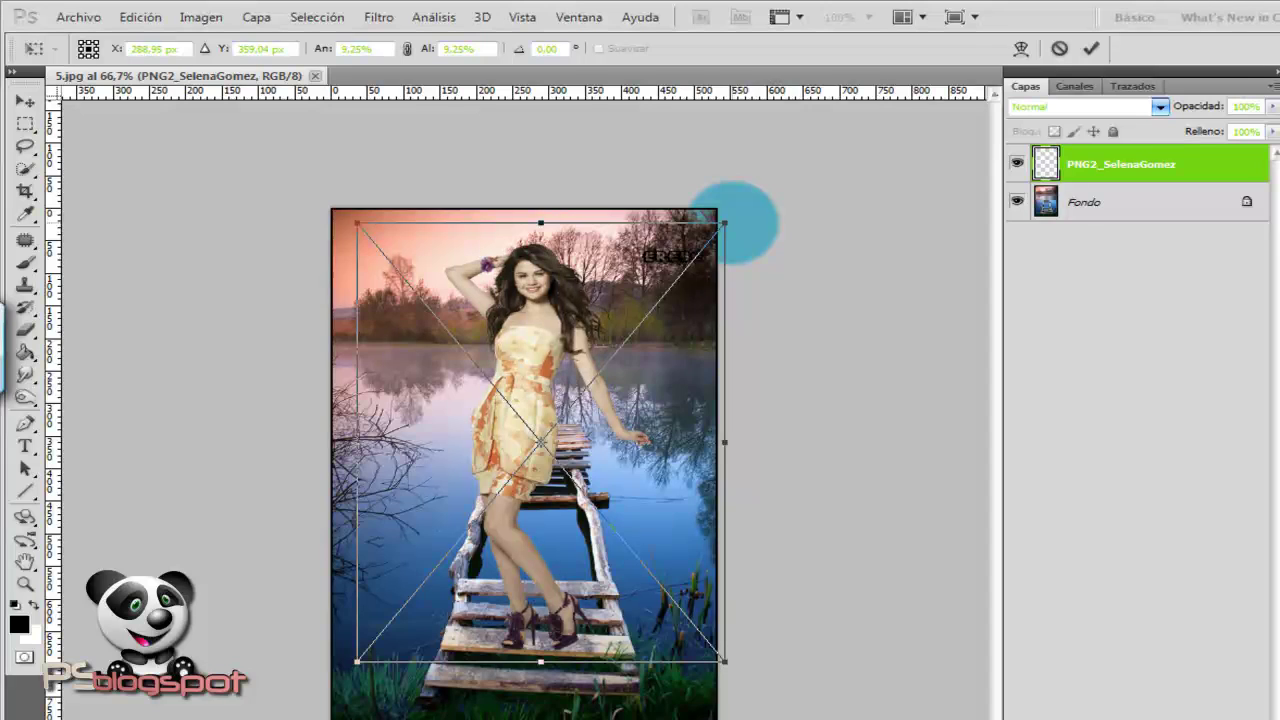
pyautogui.press('Left')
pyautogui.press('Left')
pyautogui.press('Down')
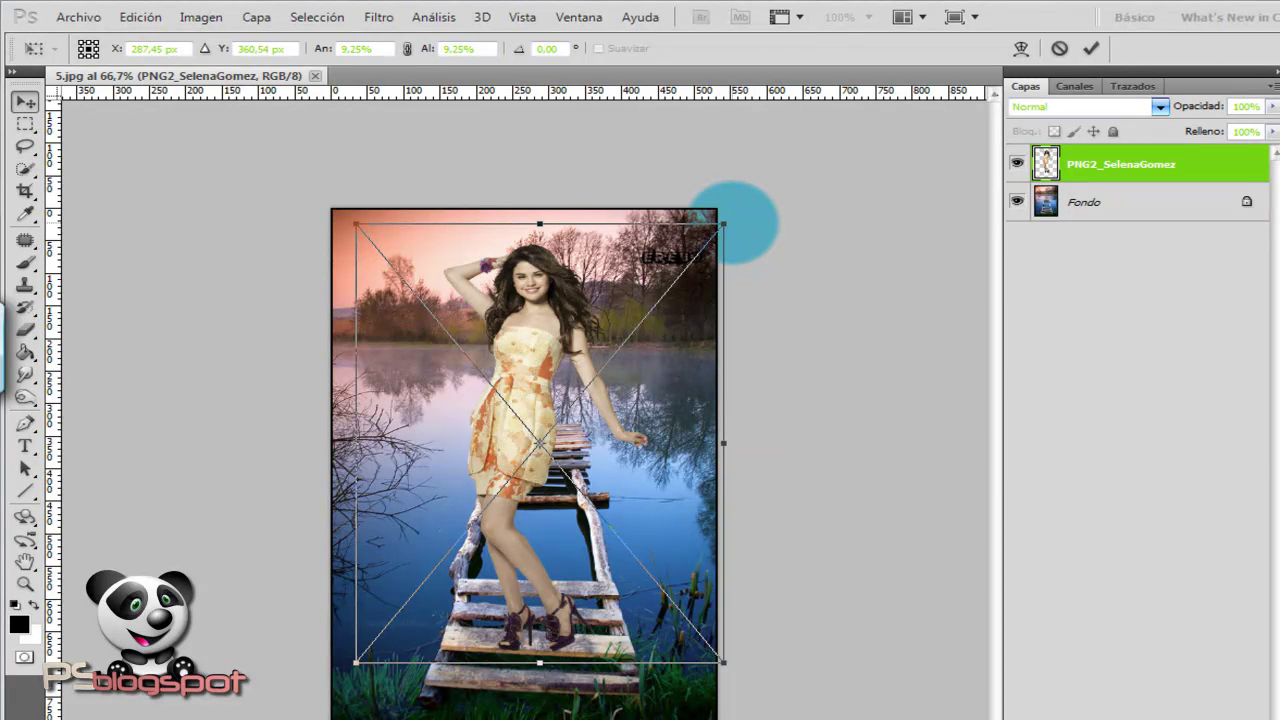
pyautogui.press('Return')
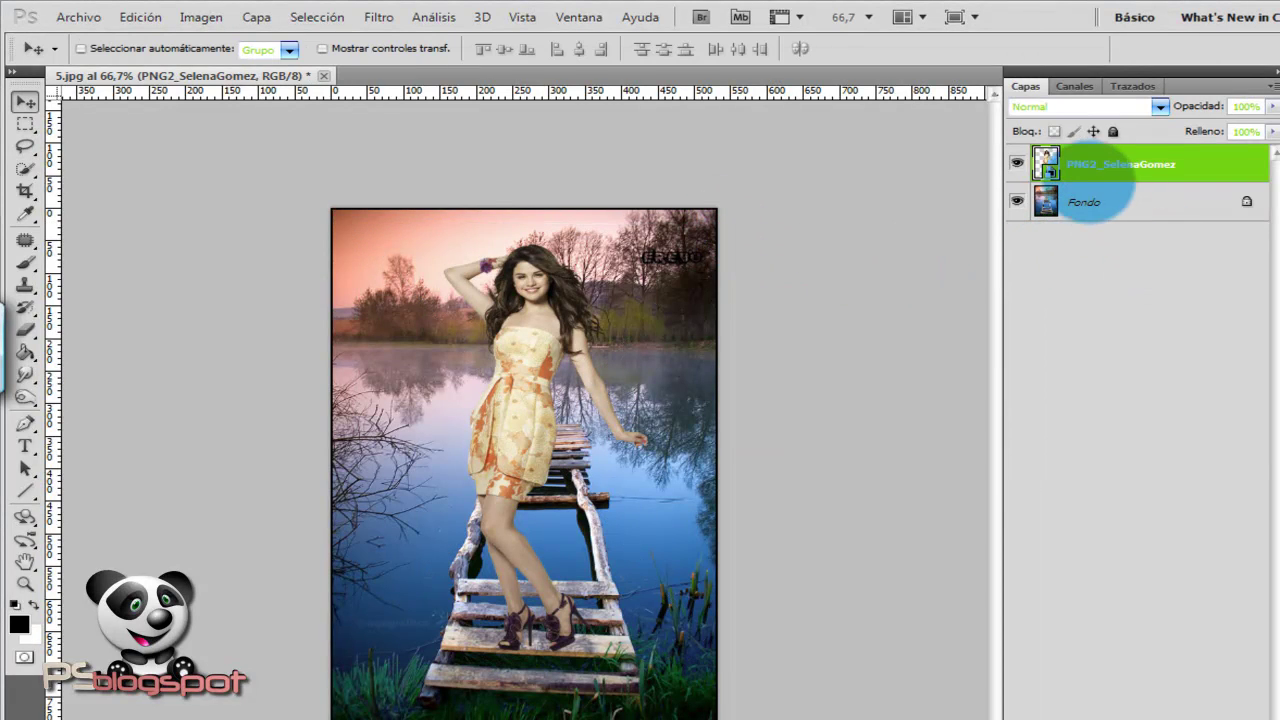
# Rasterize the woman's layer, duplicate it, and select the original layer below
pyautogui.rightClick(1075, 172)
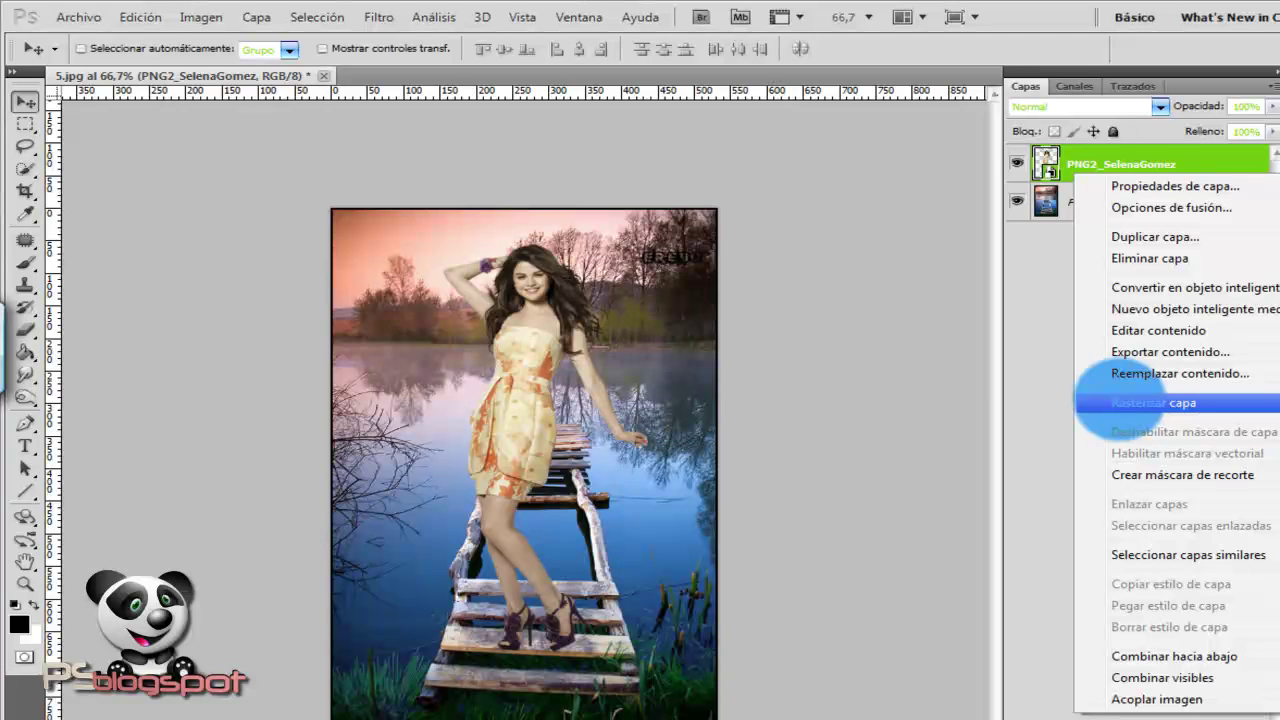
pyautogui.click(1113, 402)
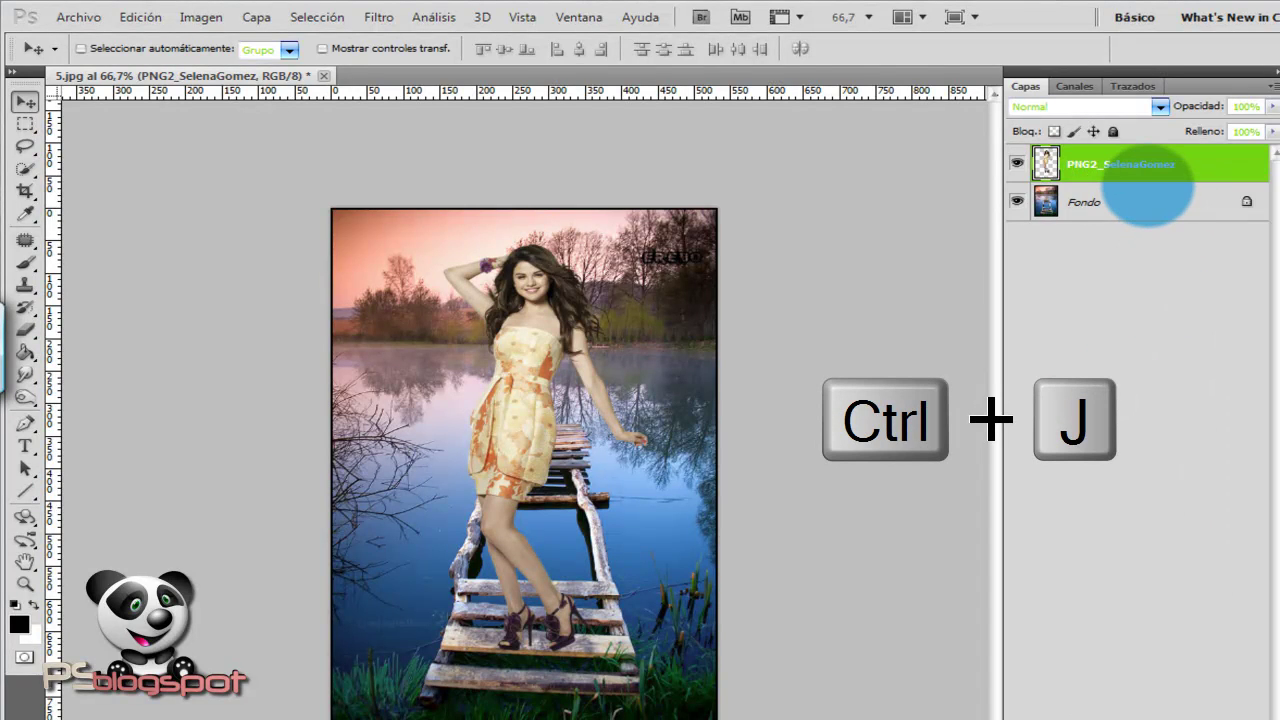
pyautogui.hotkey('ctrl', 'j')
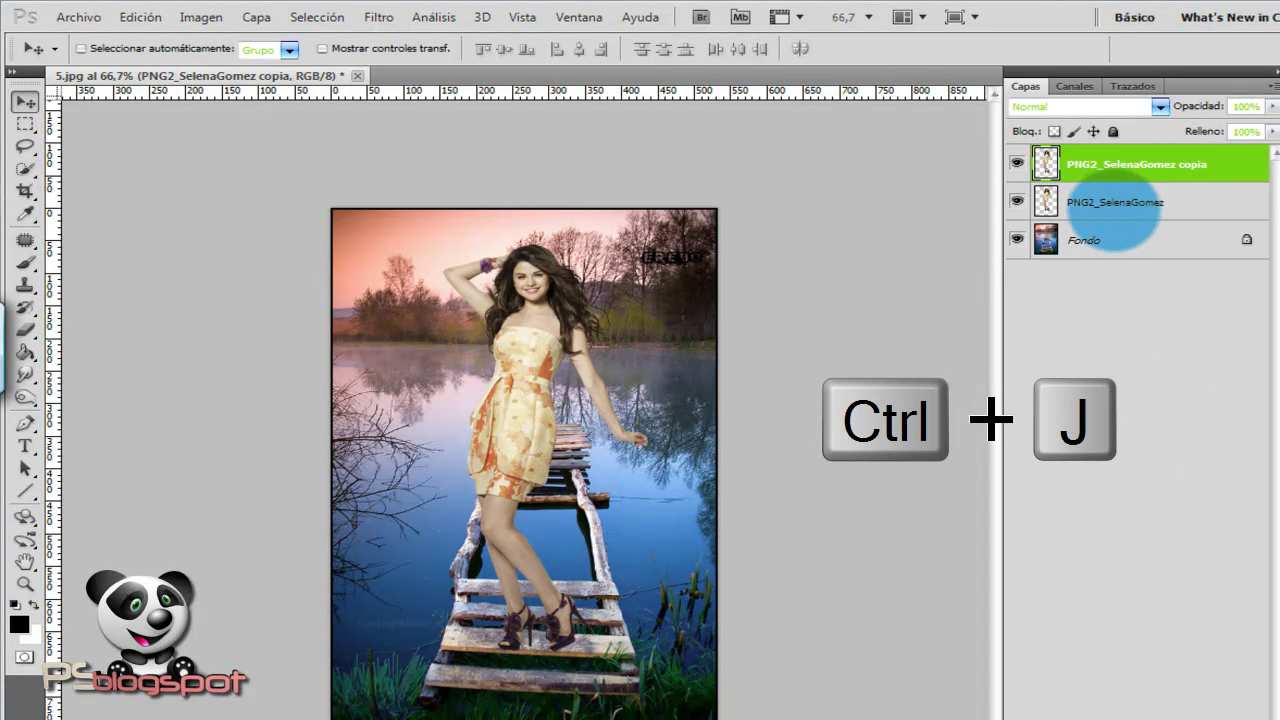
pyautogui.click(1118, 205)
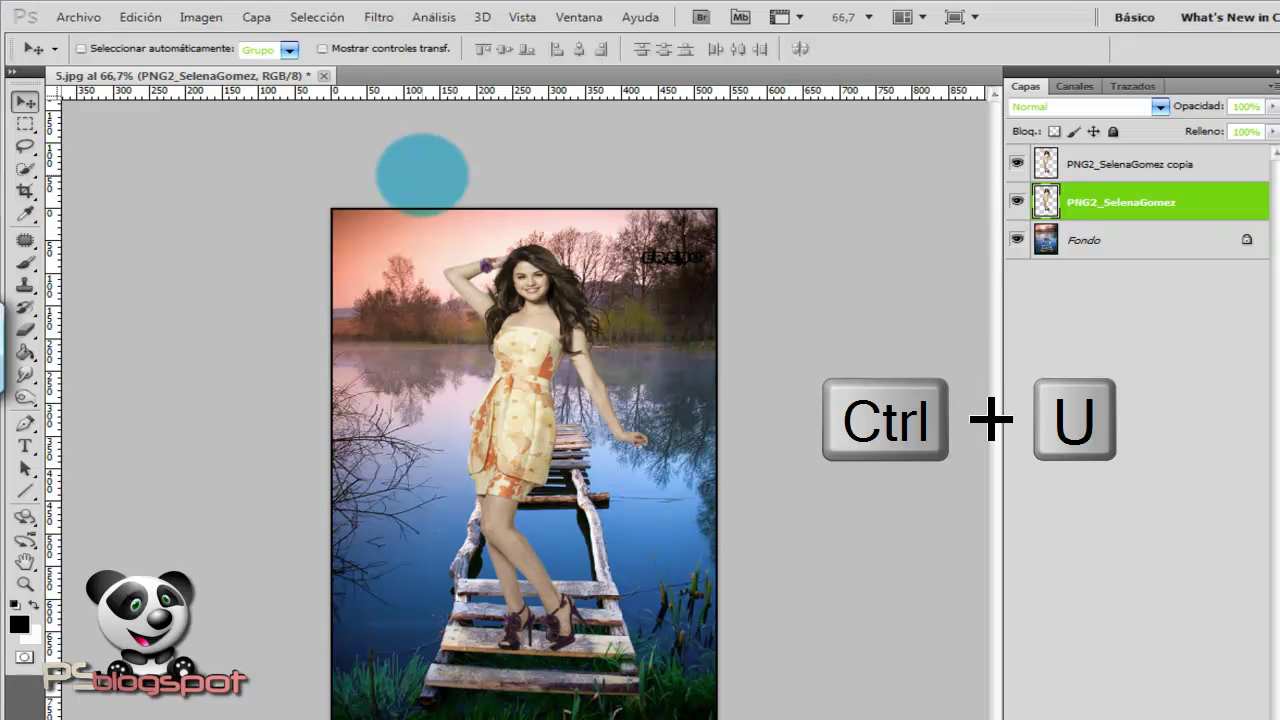
# Blacken the original woman layer with Hue/Saturation Luminosidad -100
pyautogui.hotkey('ctrl', 'u')
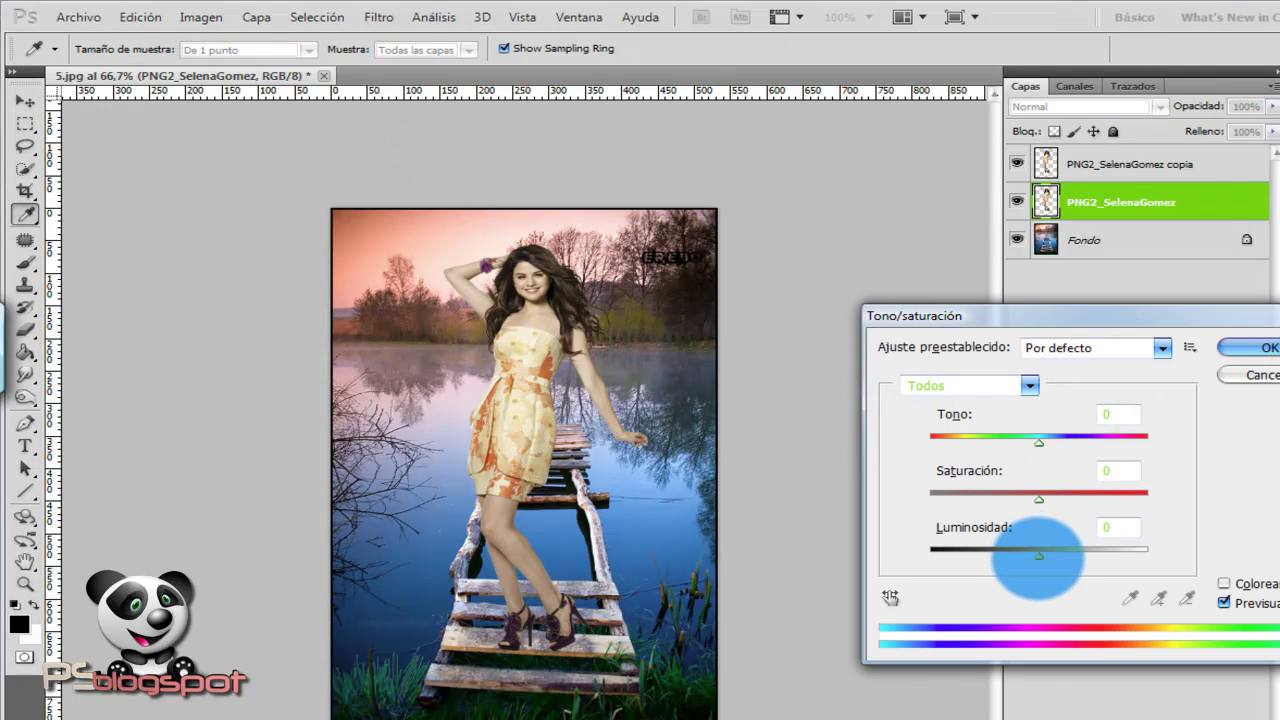
pyautogui.moveTo(1038, 553); pyautogui.dragTo(903, 556)
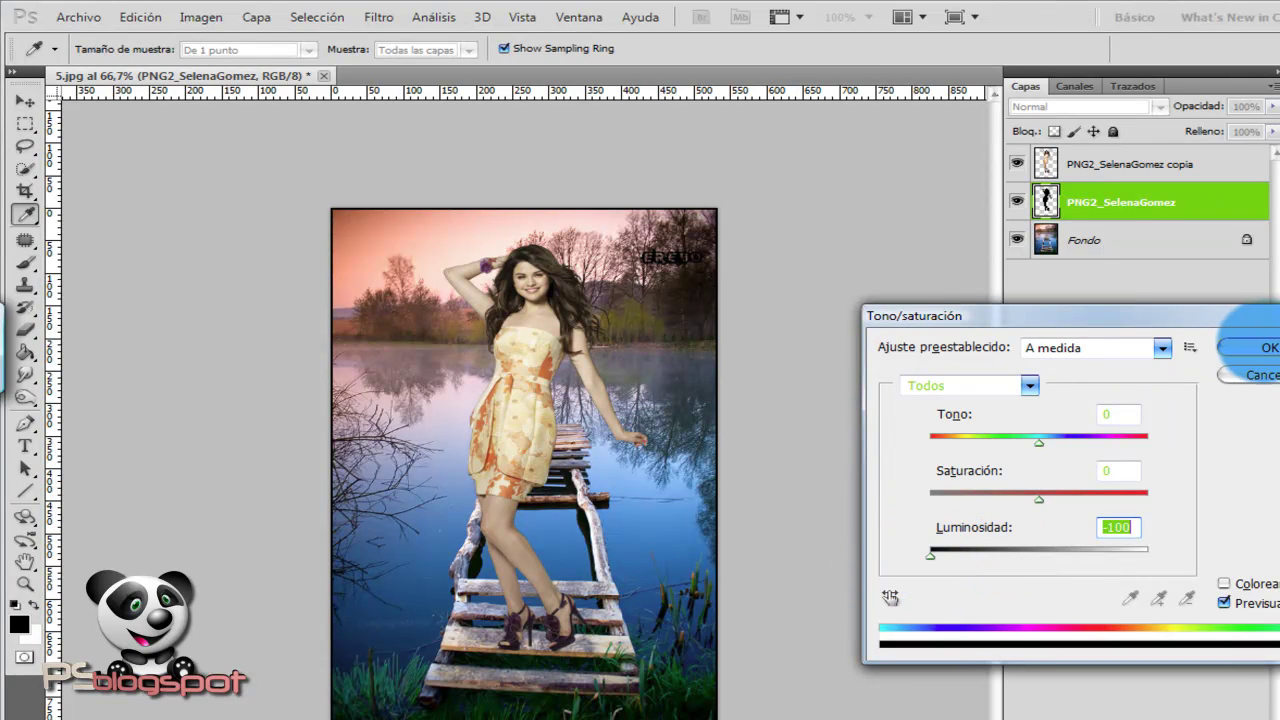
pyautogui.click(1250, 345)
pyautogui.hotkey('ctrl', 't')
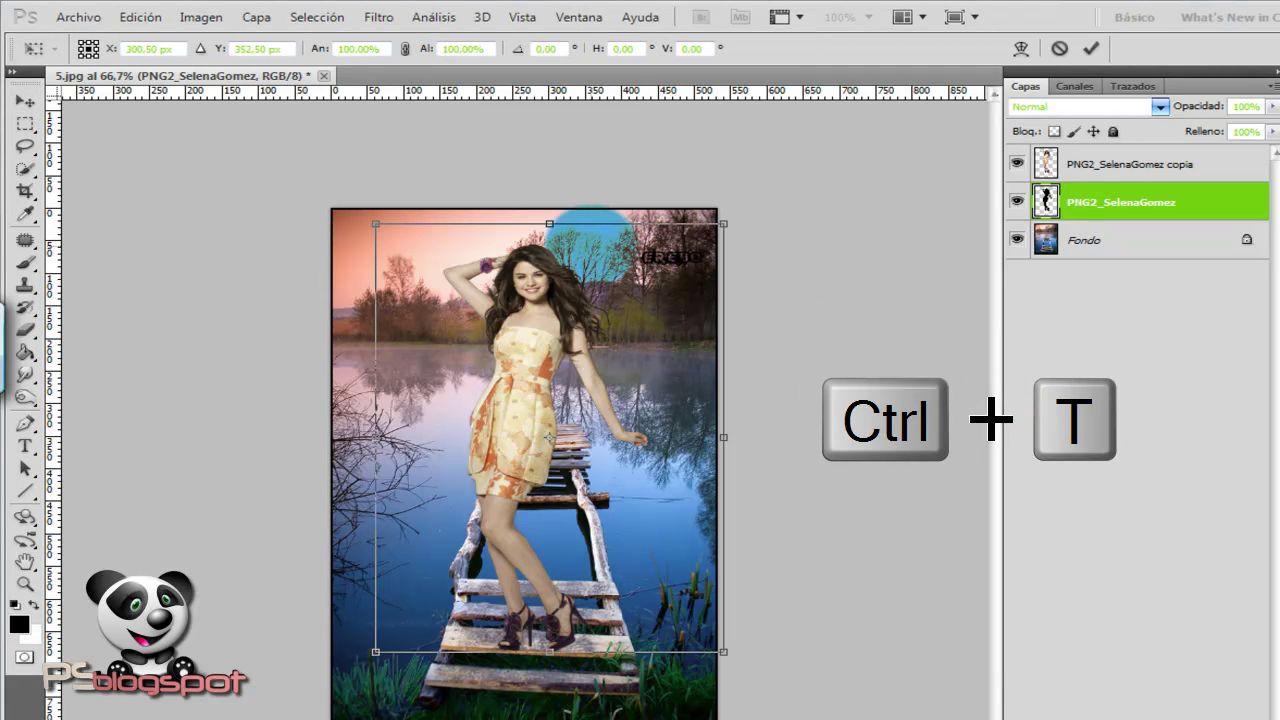
# Flatten the black silhouette to -16.06% height, skew it onto the pier, and nudge it up
pyautogui.moveTo(549, 223); pyautogui.dragTo(549, 710)
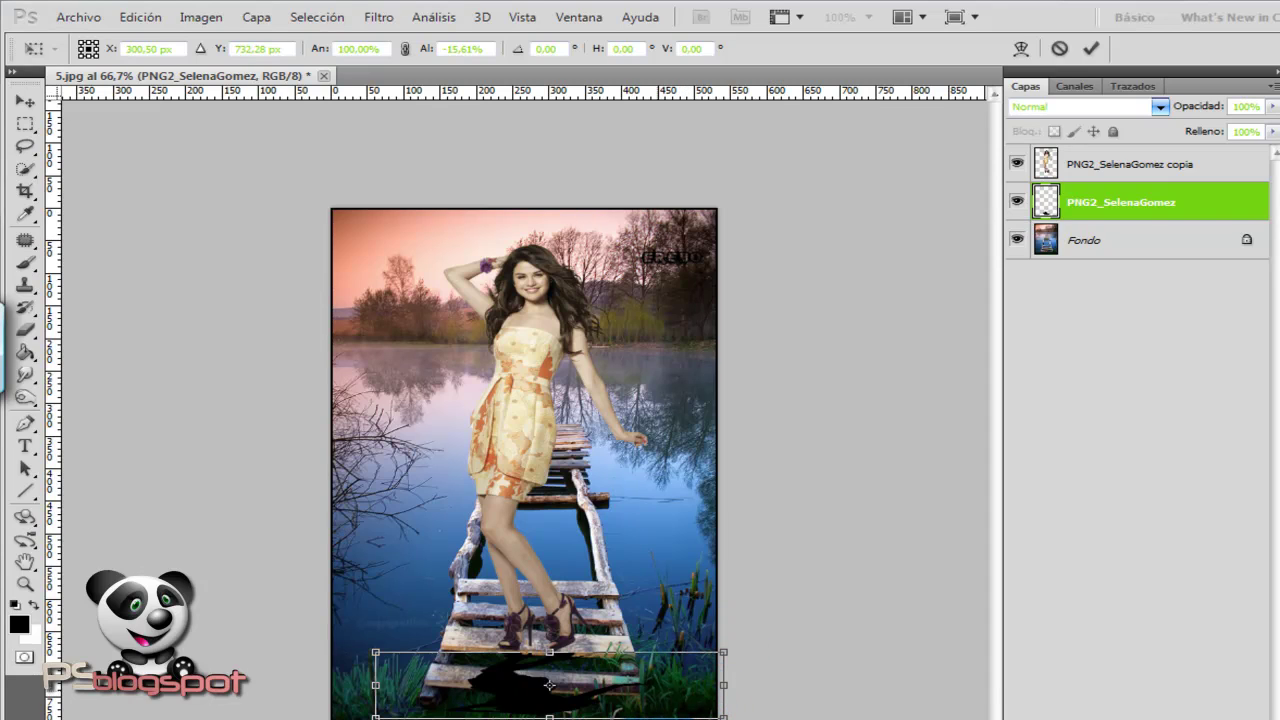
pyautogui.rightClick(645, 708)
pyautogui.click(718, 486)
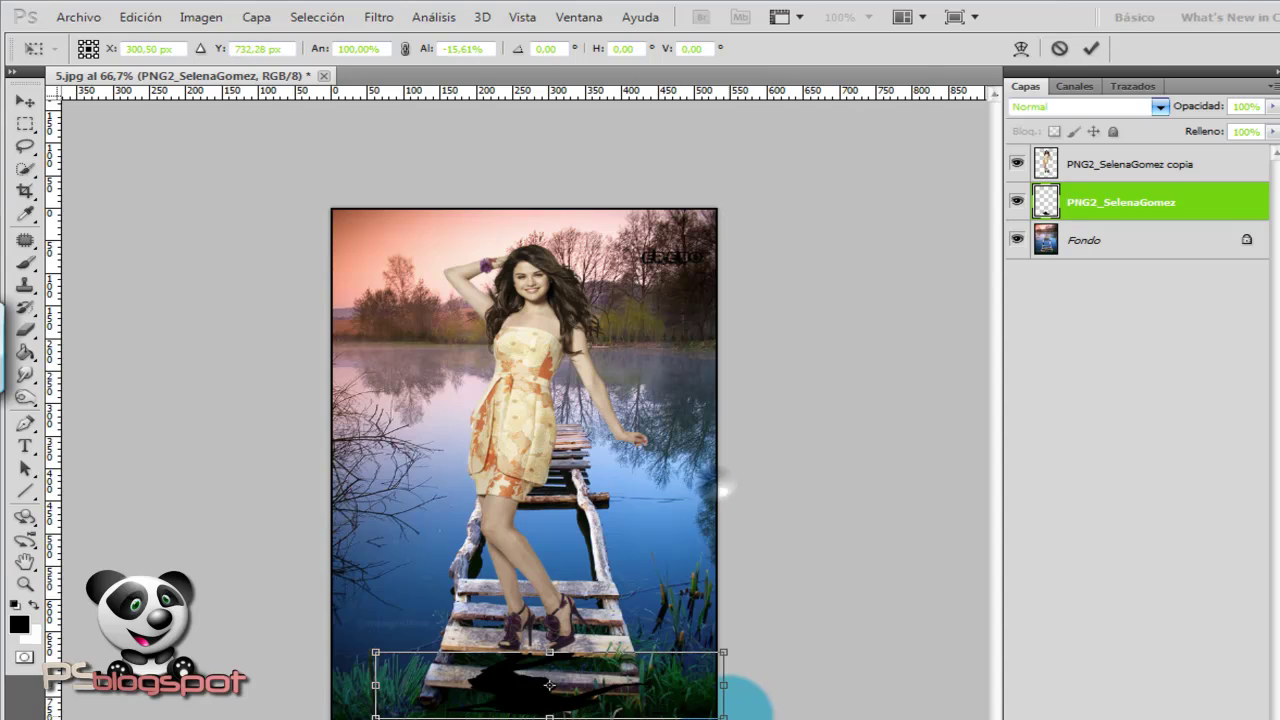
pyautogui.moveTo(735, 710); pyautogui.dragTo(708, 712)
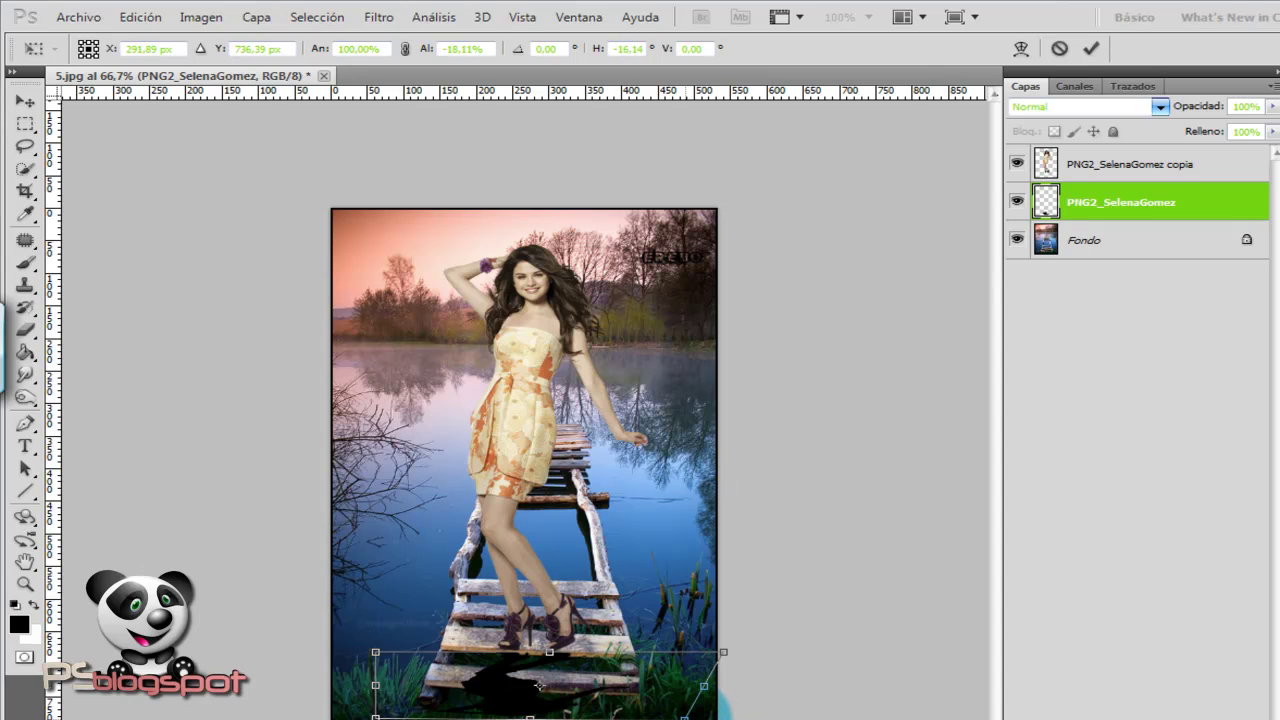
pyautogui.moveTo(345, 716); pyautogui.dragTo(357, 713)
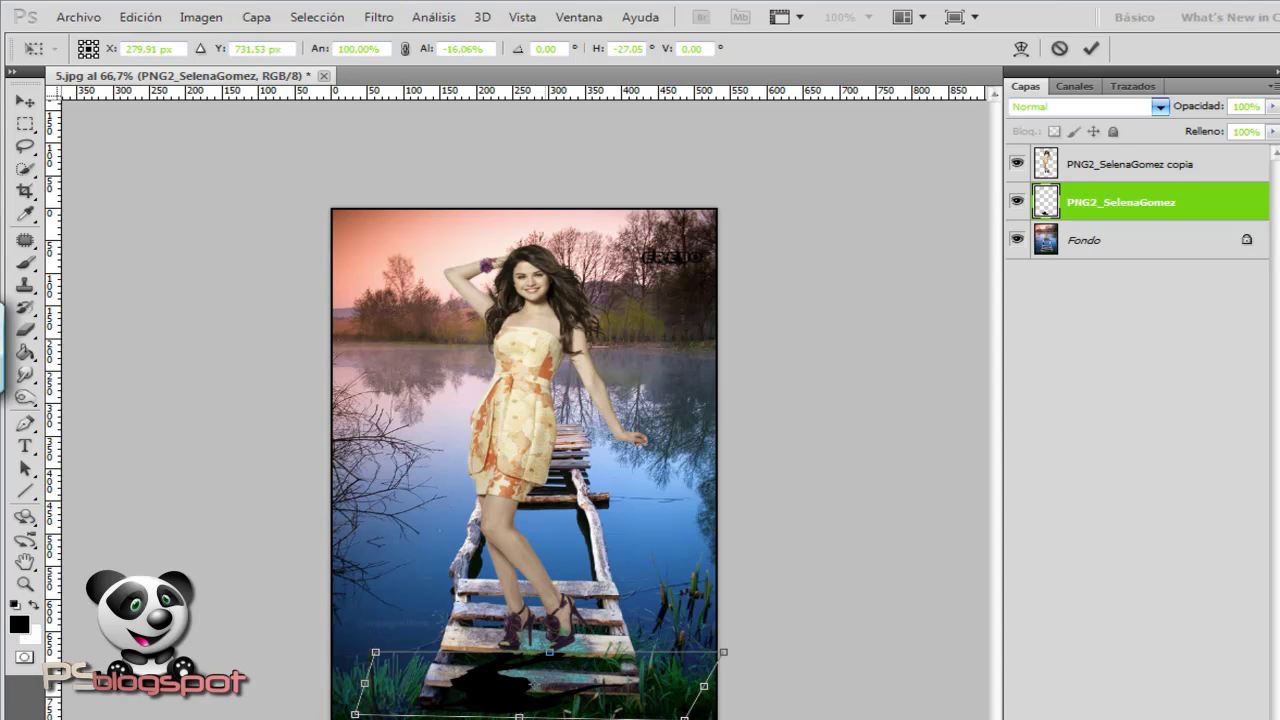
pyautogui.press('Up')
pyautogui.press('Up')
pyautogui.press('Up')
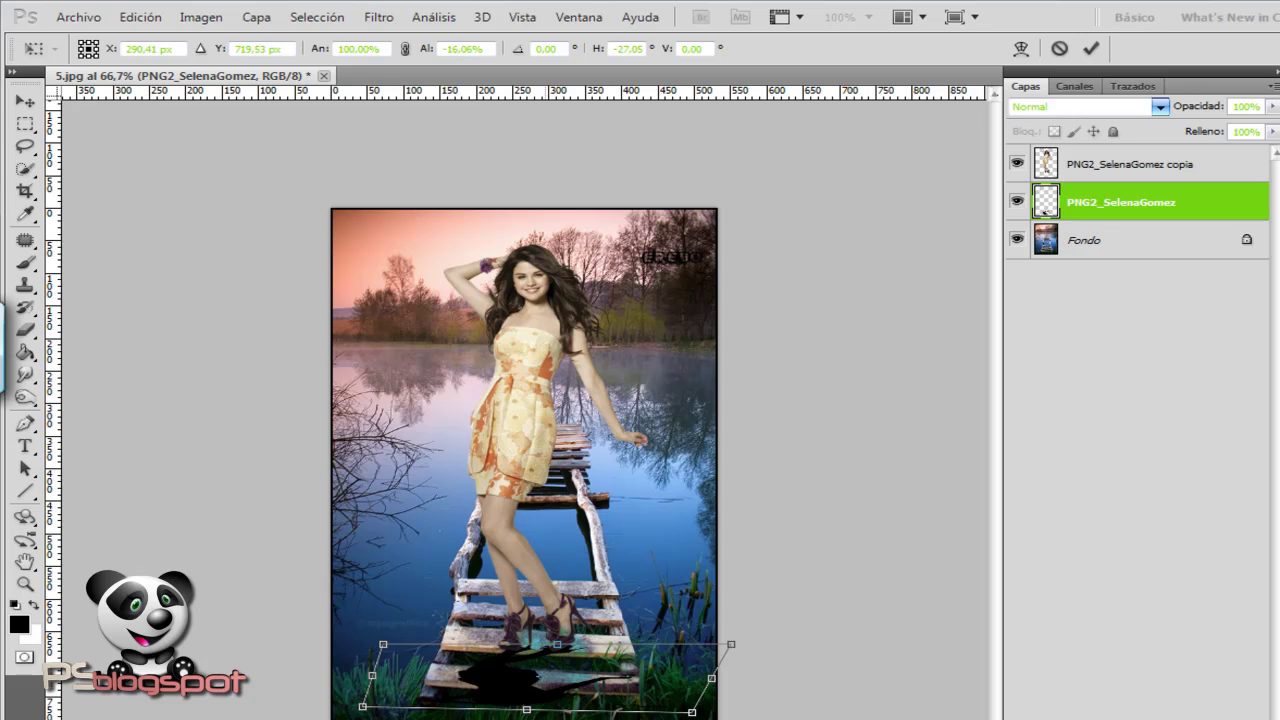
pyautogui.press('Up')
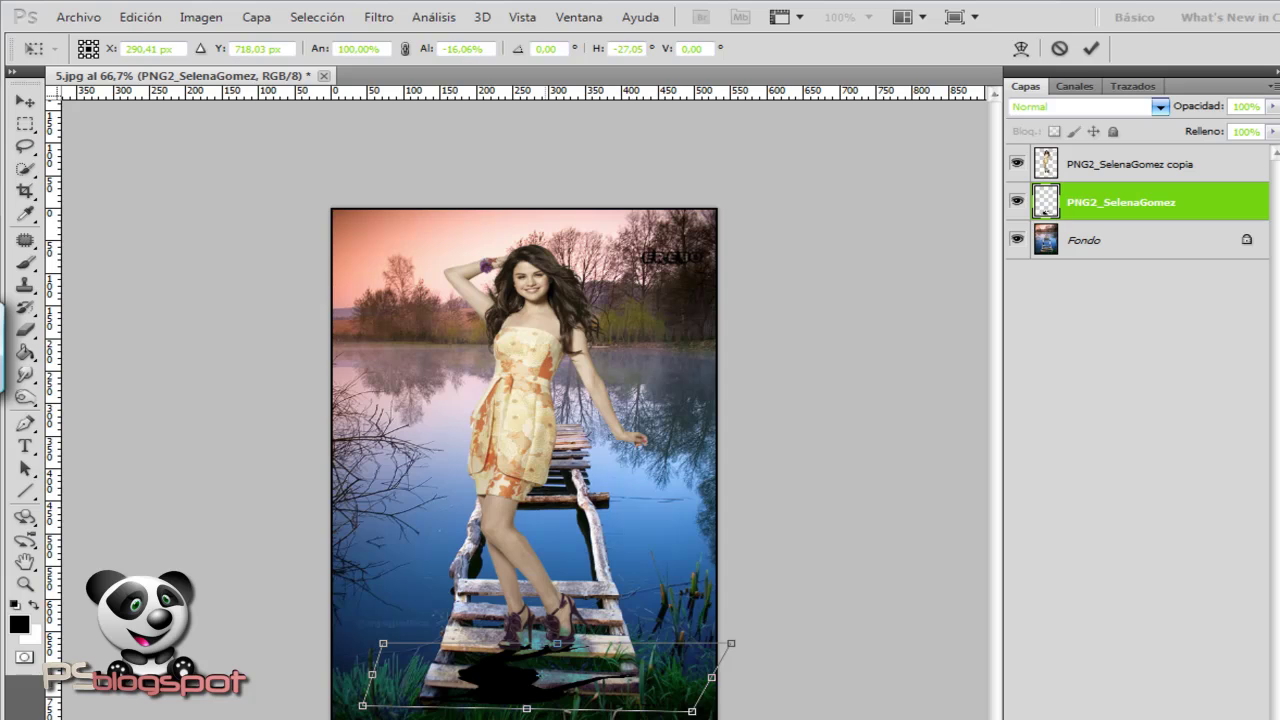
pyautogui.press('Return')
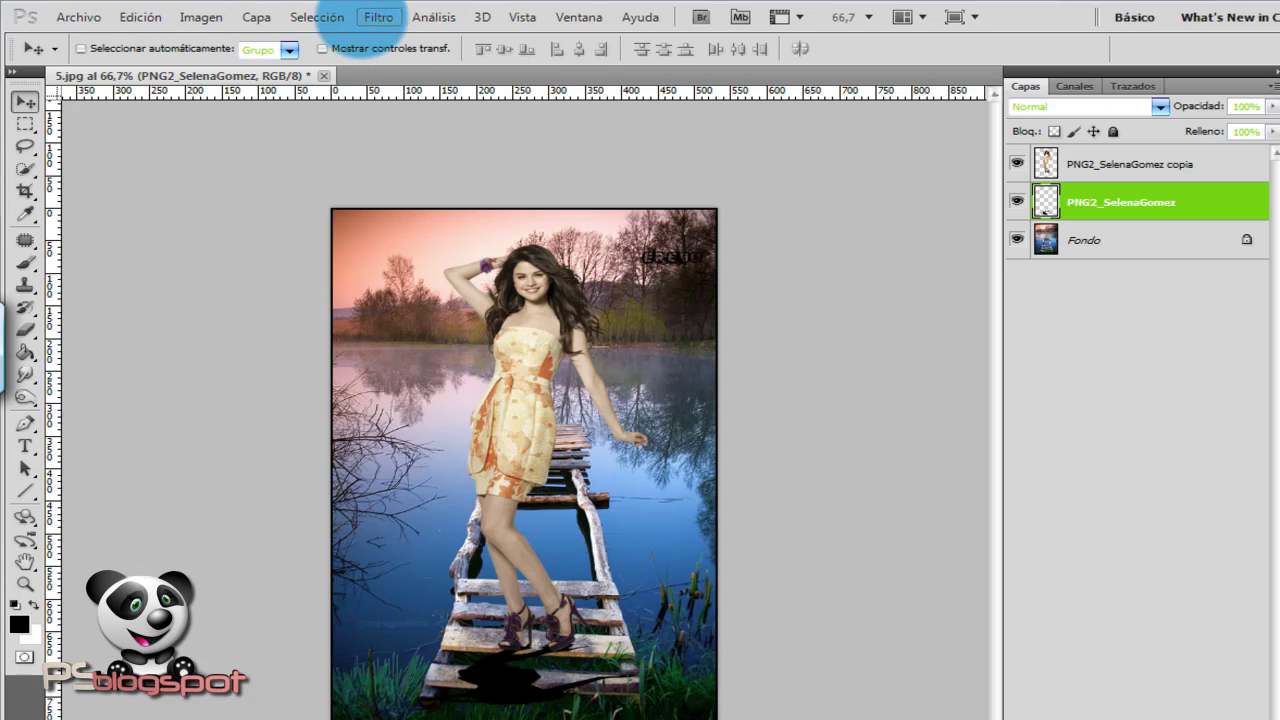
# Apply a Gaussian blur with radius 3.5 to the shadow layer and set its opacity to 60%
pyautogui.click(378, 17)
pyautogui.moveTo(410, 213)
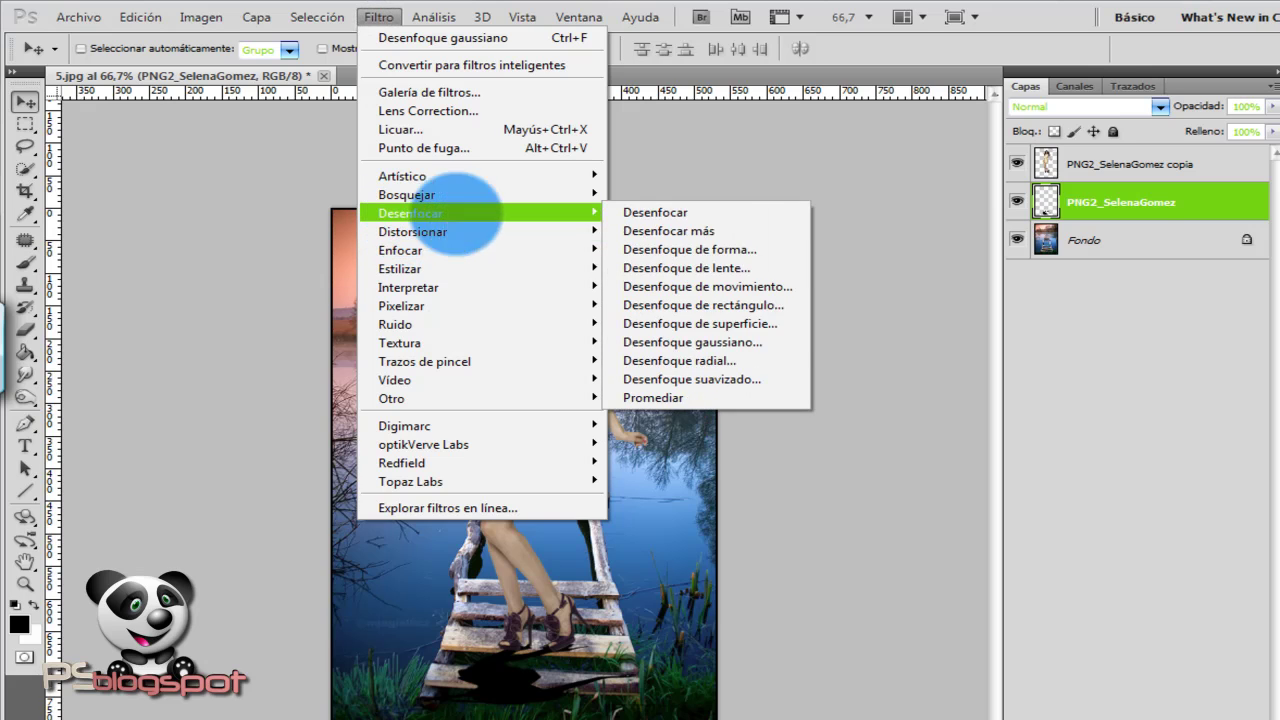
pyautogui.click(722, 342)
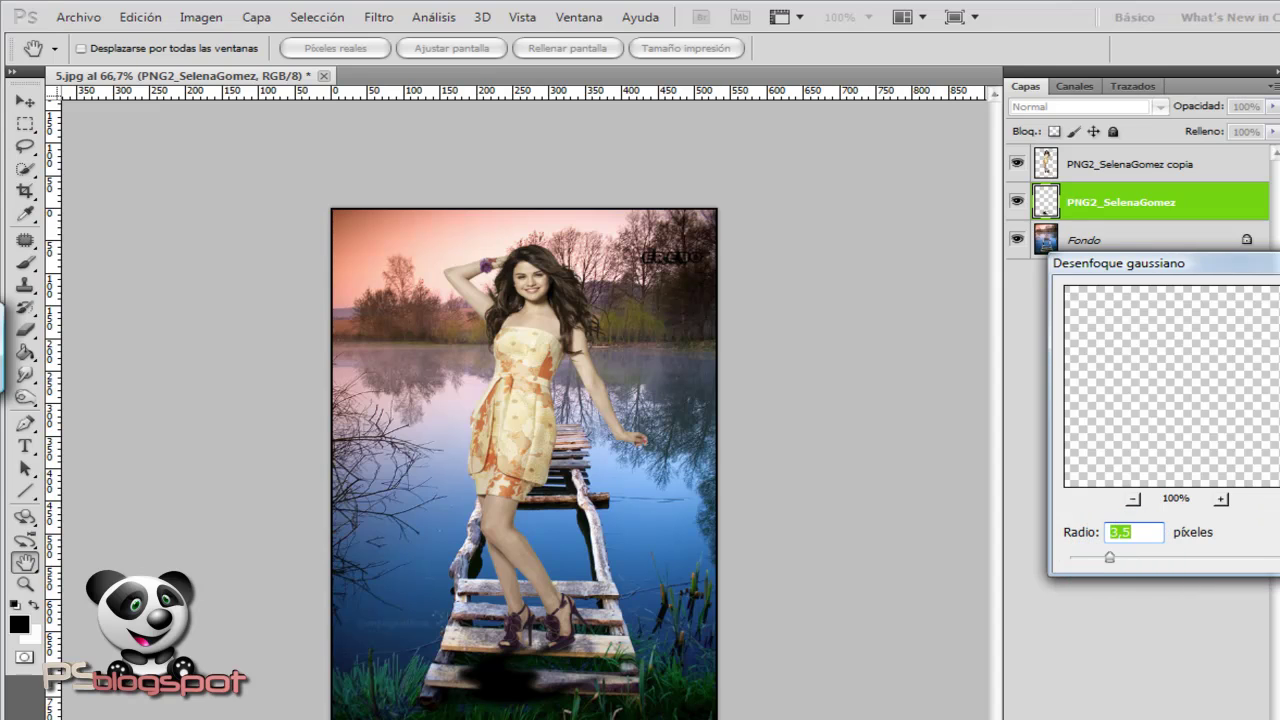
pyautogui.click(1266, 286)
pyautogui.press('v')
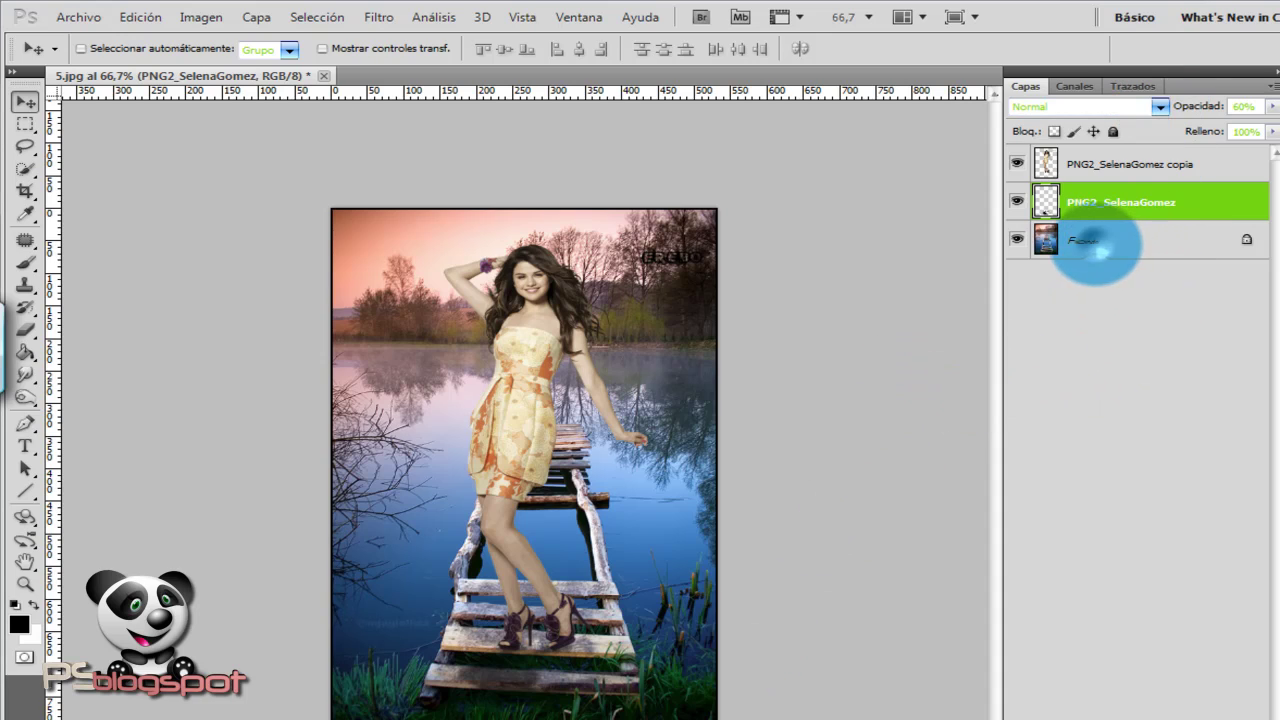
pyautogui.click(1095, 242)
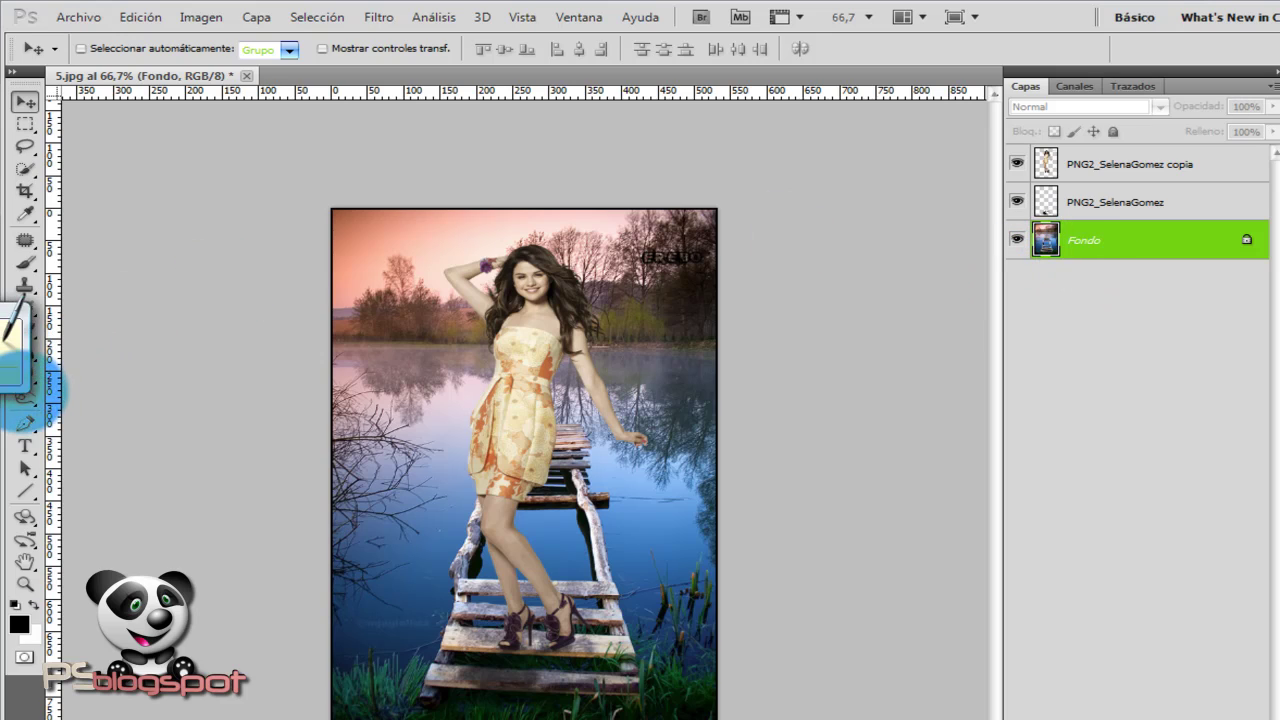
# Use the Burn tool on the Fondo layer to darken the planks near her feet
pyautogui.click(25, 397)
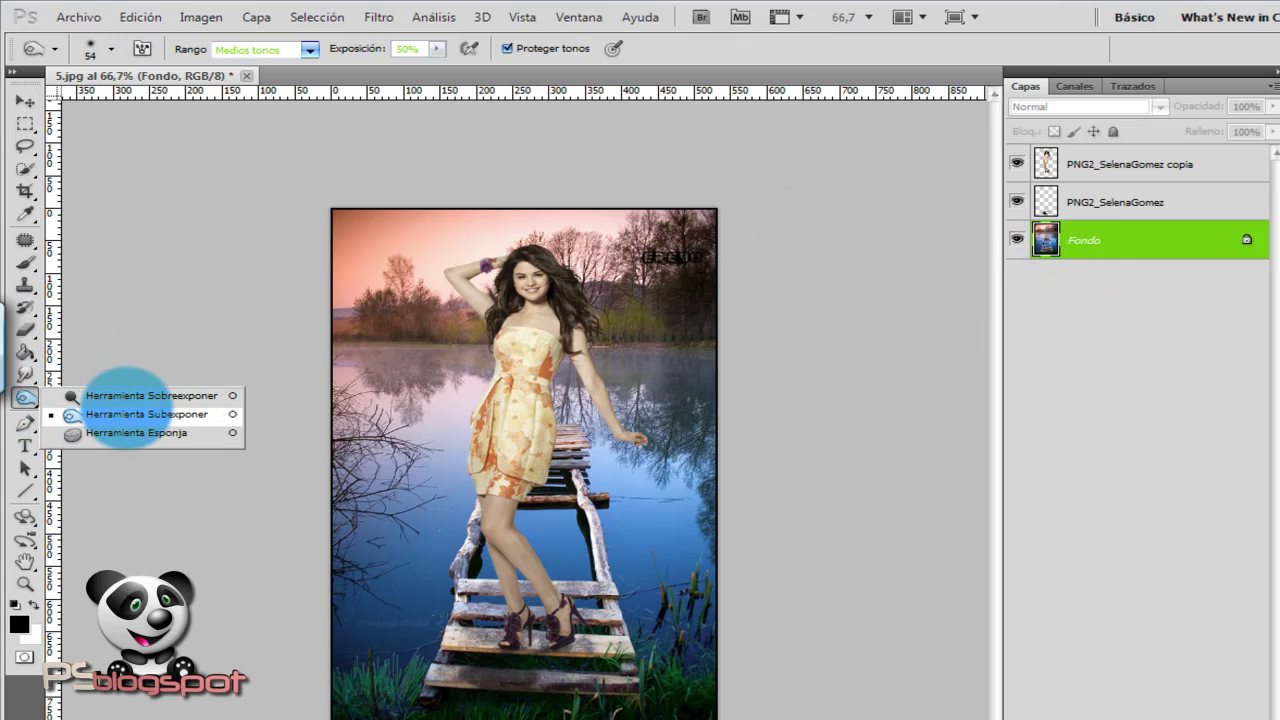
pyautogui.click(130, 414)
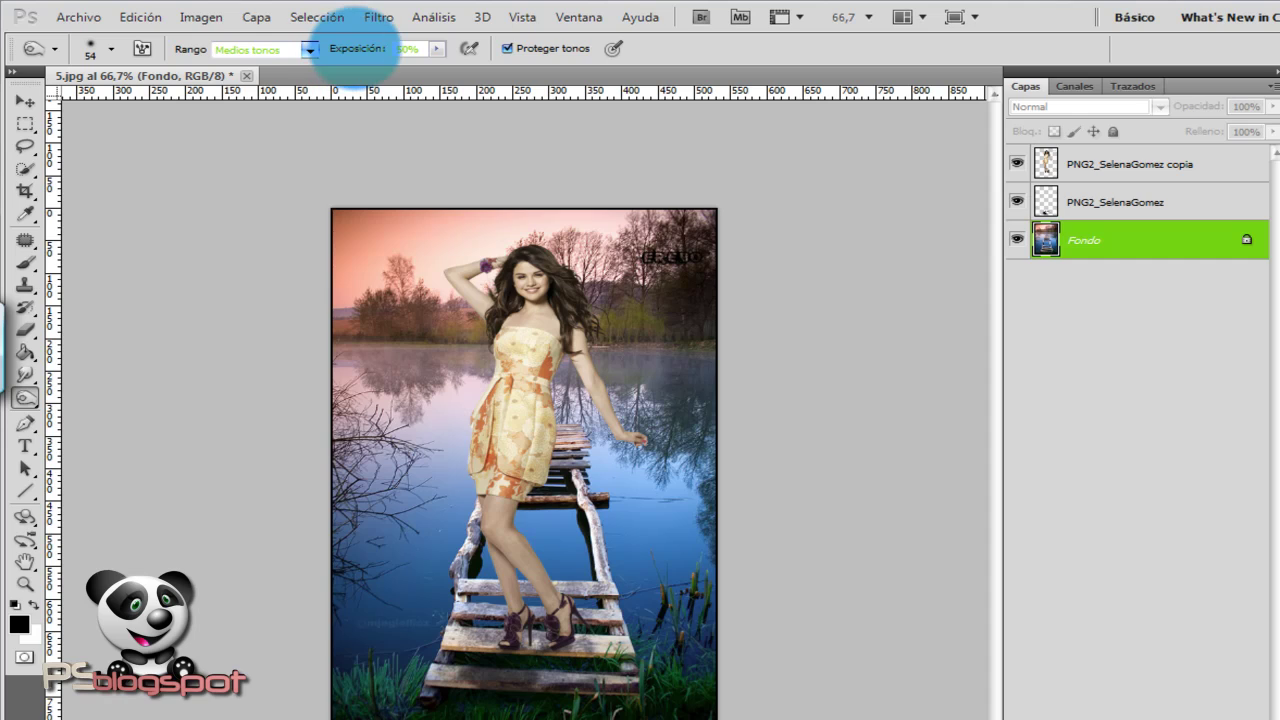
pyautogui.moveTo(486, 560); pyautogui.dragTo(478, 638)
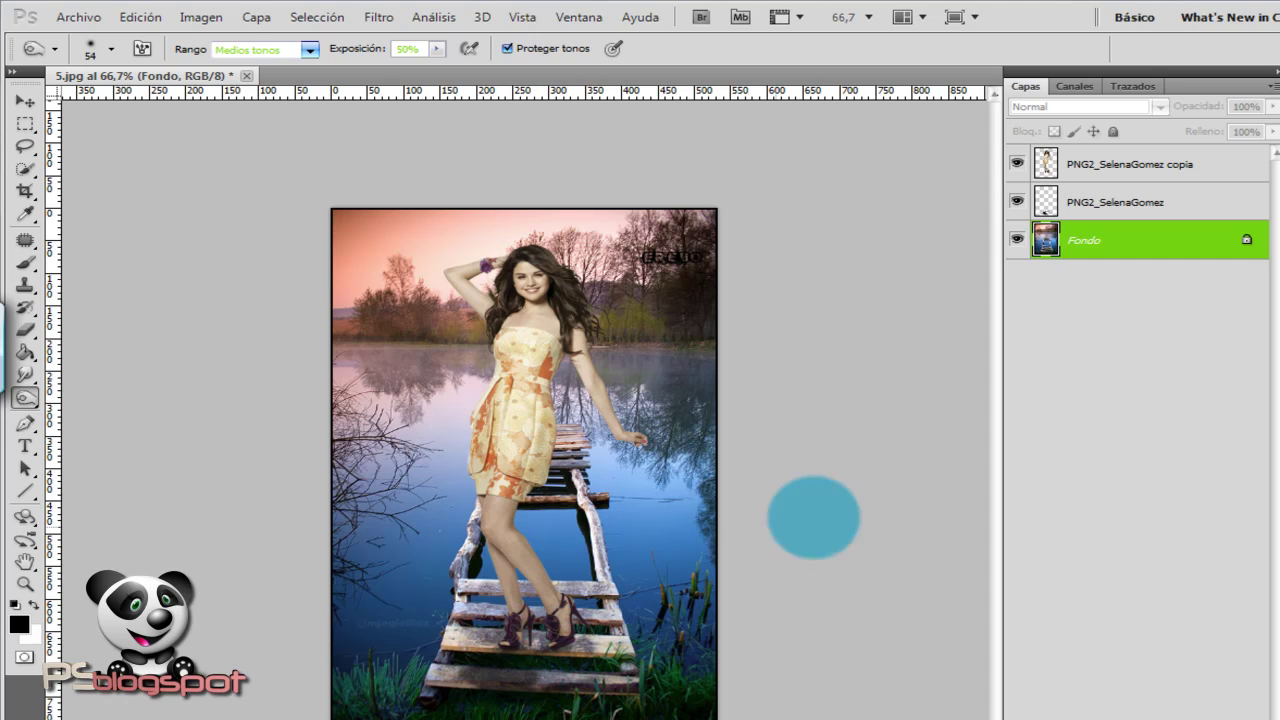
pyautogui.click(1112, 168)
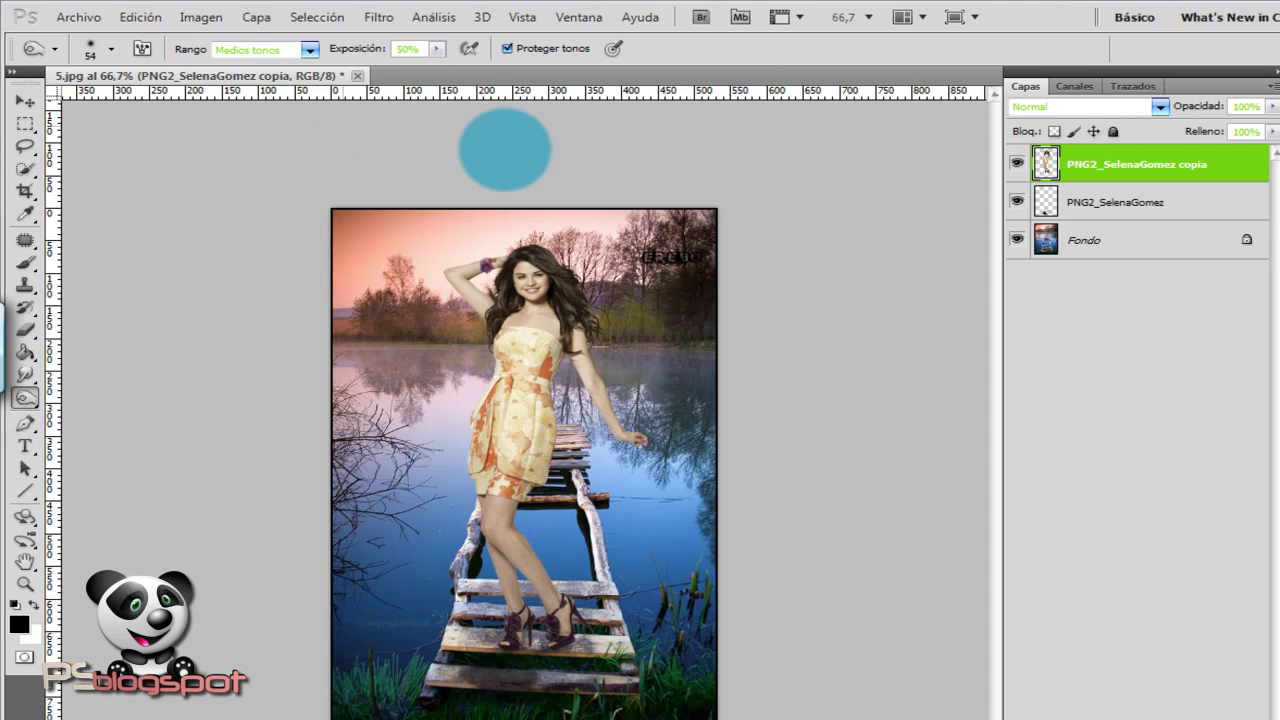
# Apply Variations with More Magenta to the cut-out figure's copy layer
pyautogui.click(185, 18)
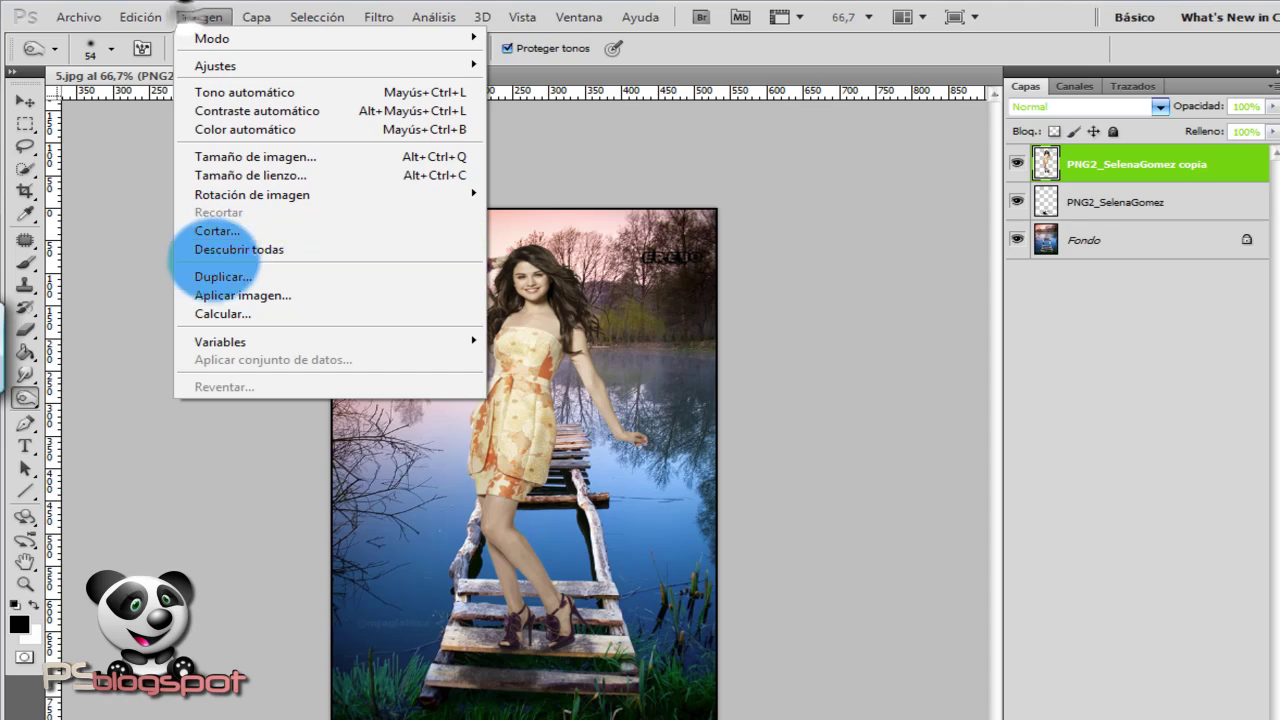
pyautogui.moveTo(216, 65)
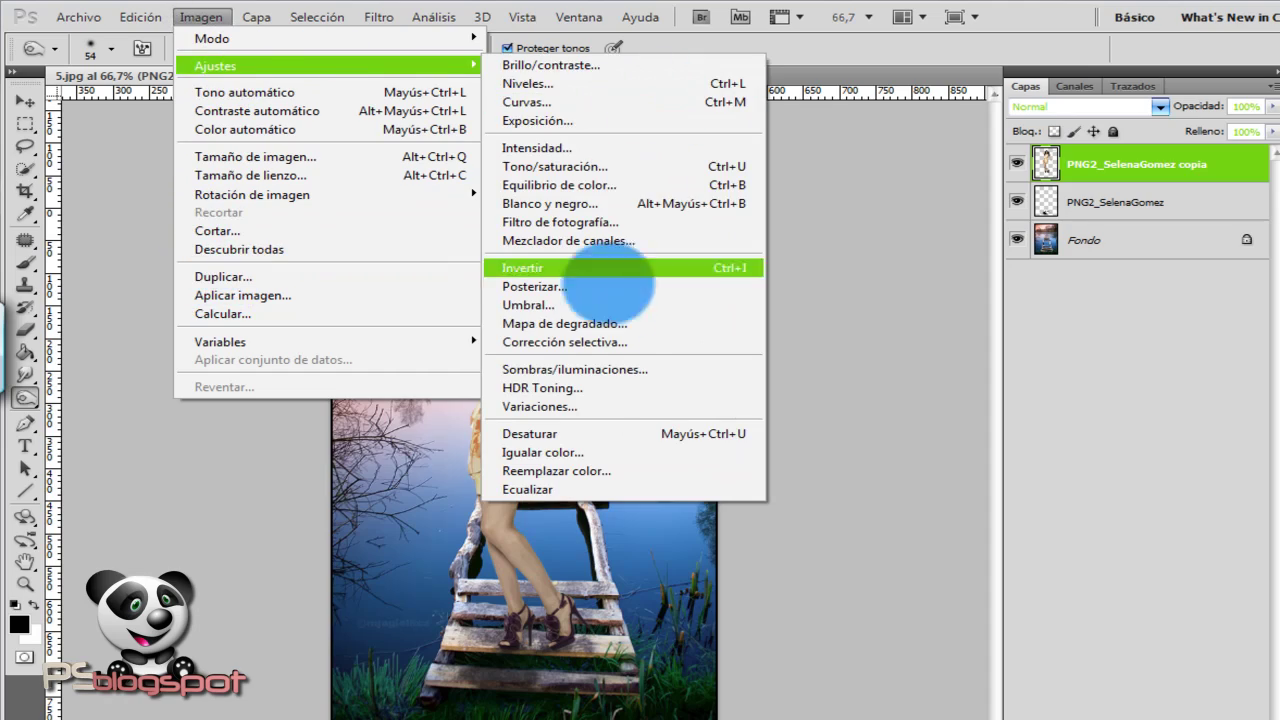
pyautogui.click(565, 406)
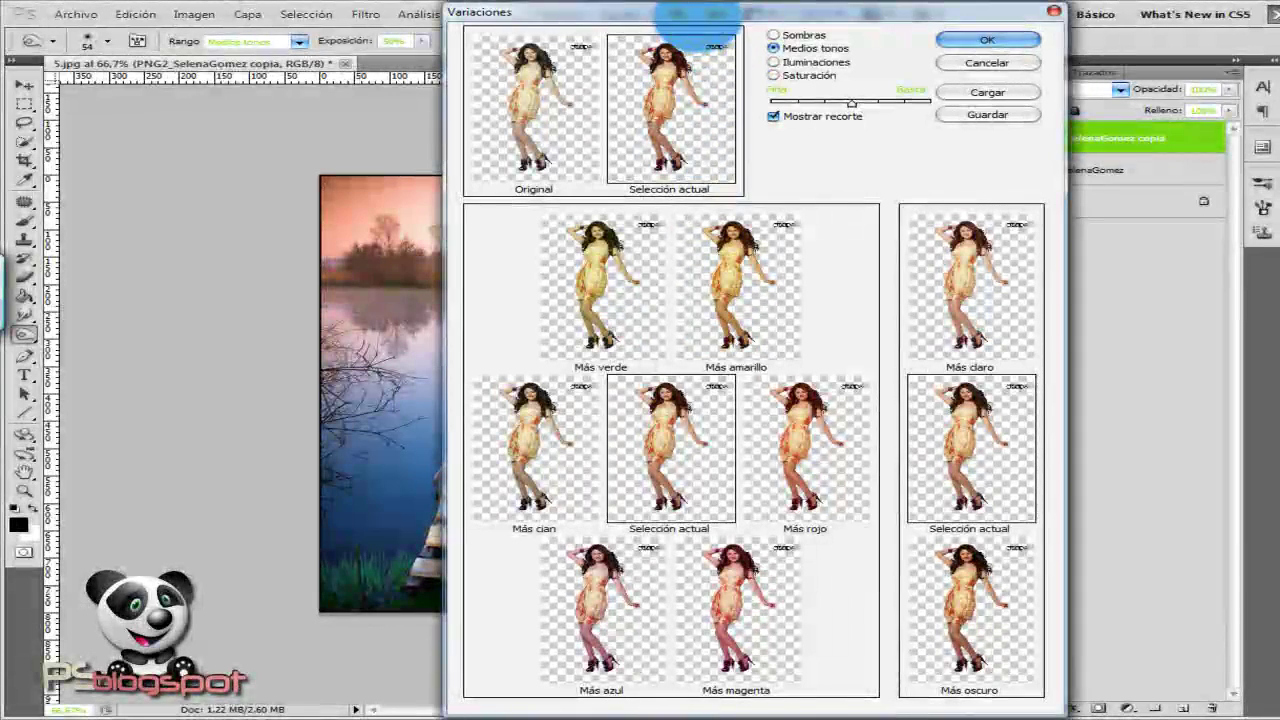
pyautogui.moveTo(686, 12); pyautogui.dragTo(837, 6)
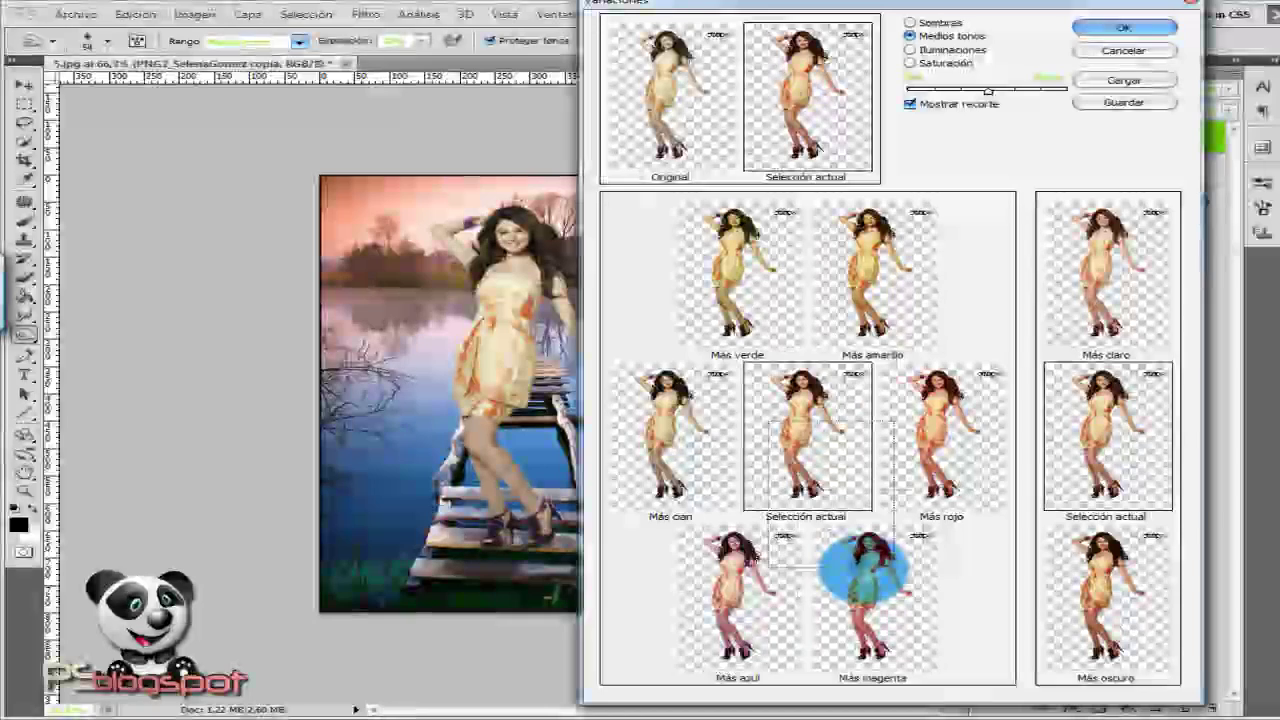
pyautogui.click(862, 567)
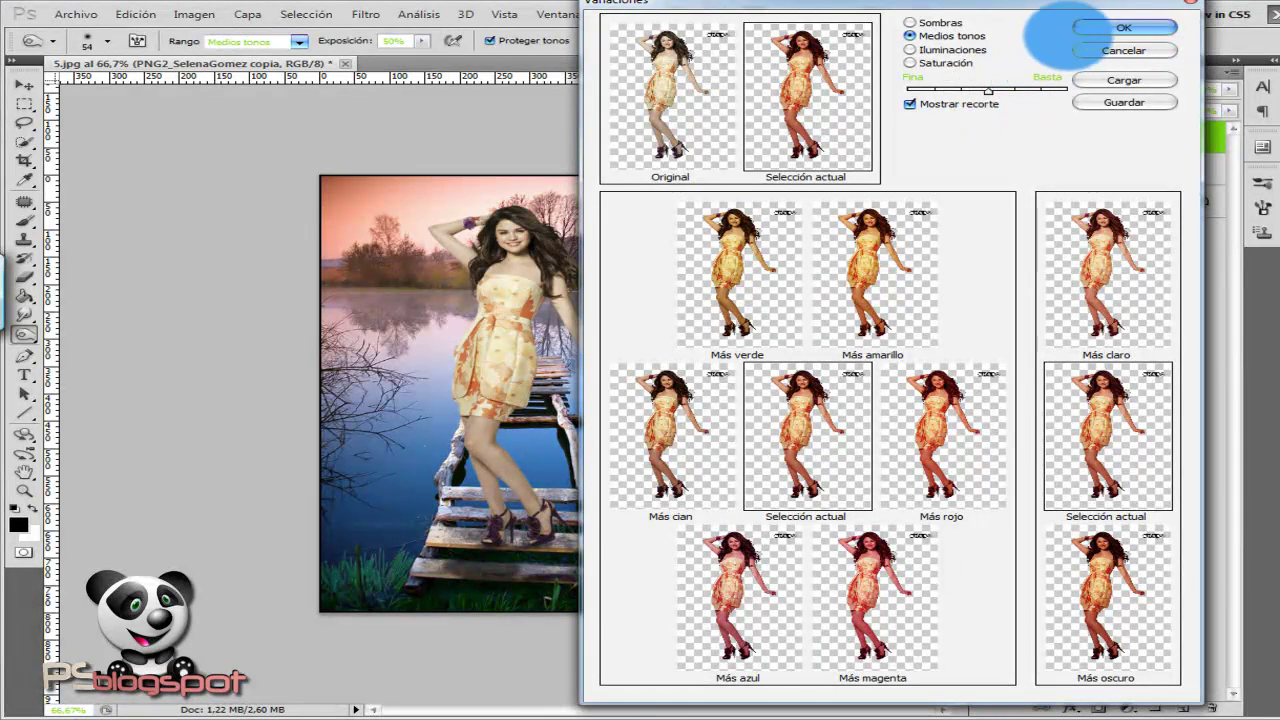
pyautogui.click(1115, 28)
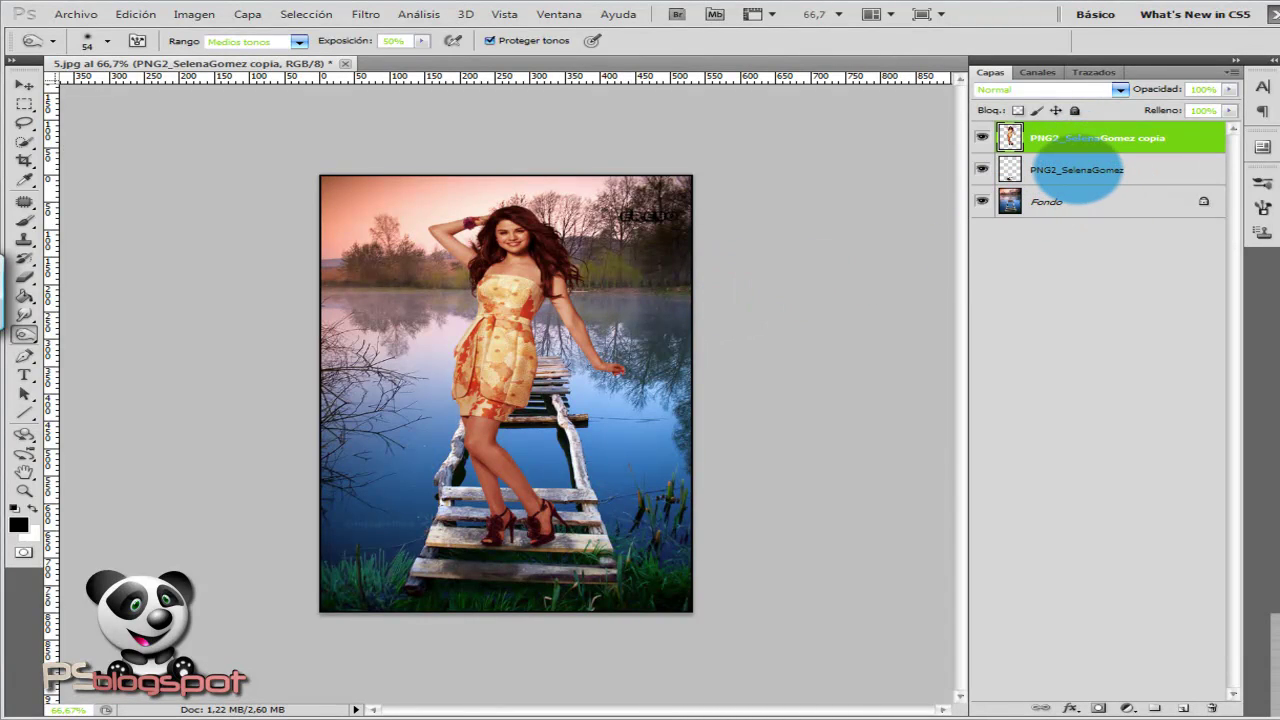
# Add a Filtro de fotografía adjustment layer set to Rojo at 25% density above Fondo
pyautogui.click(1065, 200)
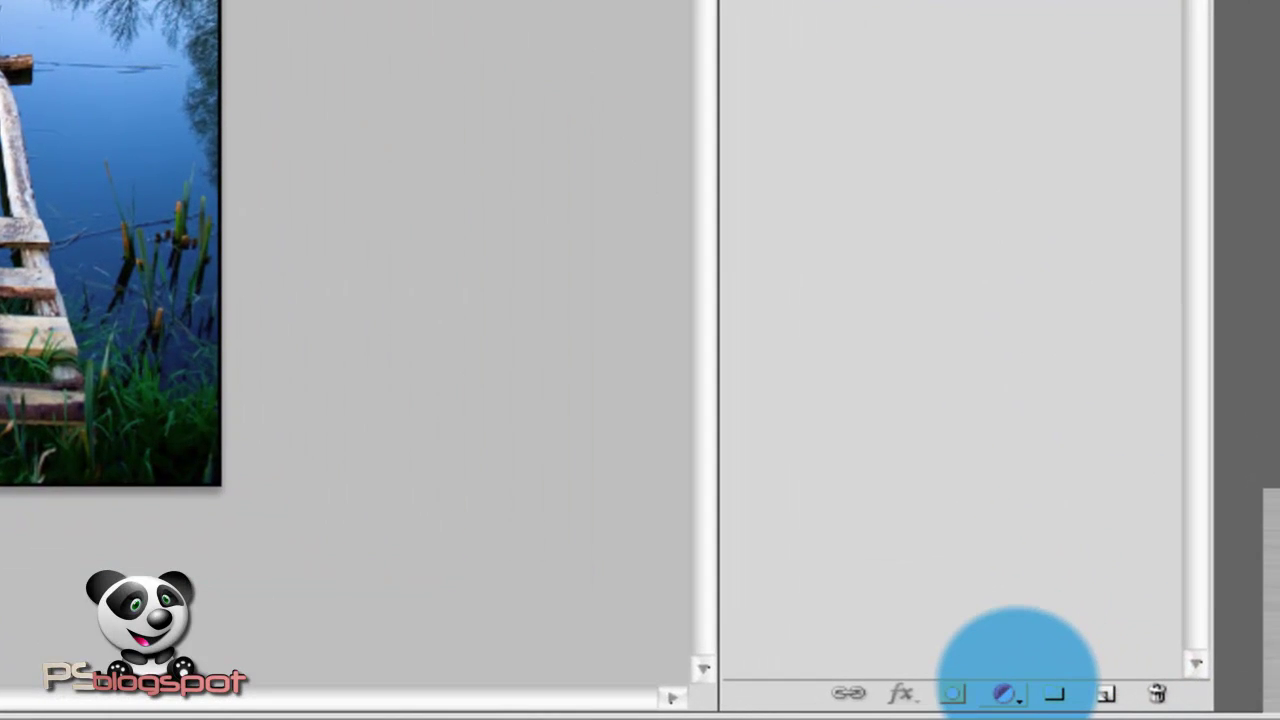
pyautogui.click(1005, 693)
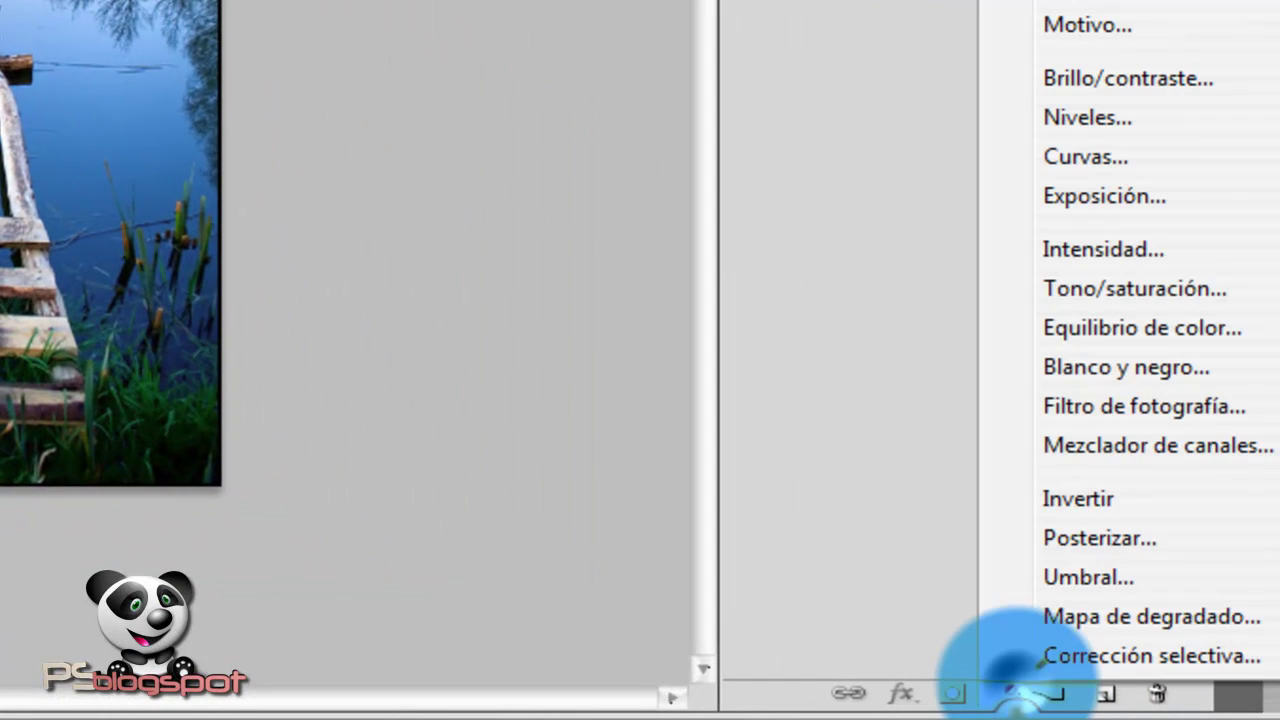
pyautogui.click(1095, 406)
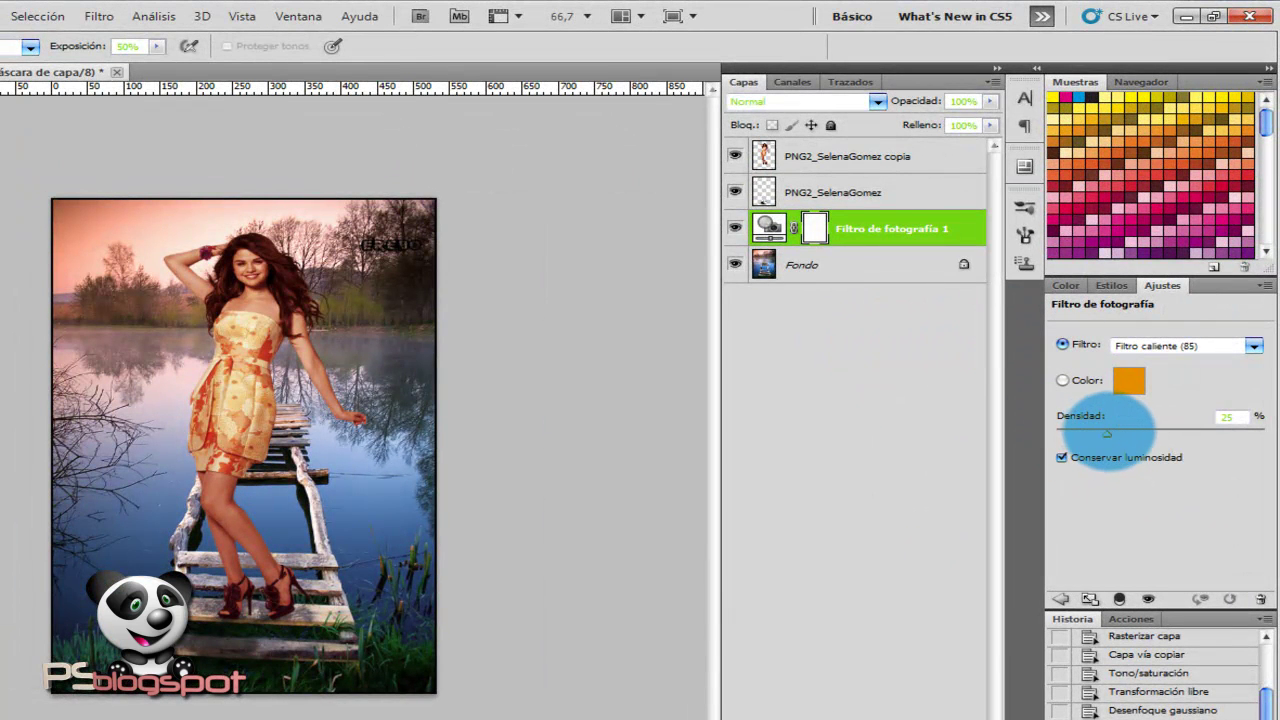
pyautogui.click(1135, 345)
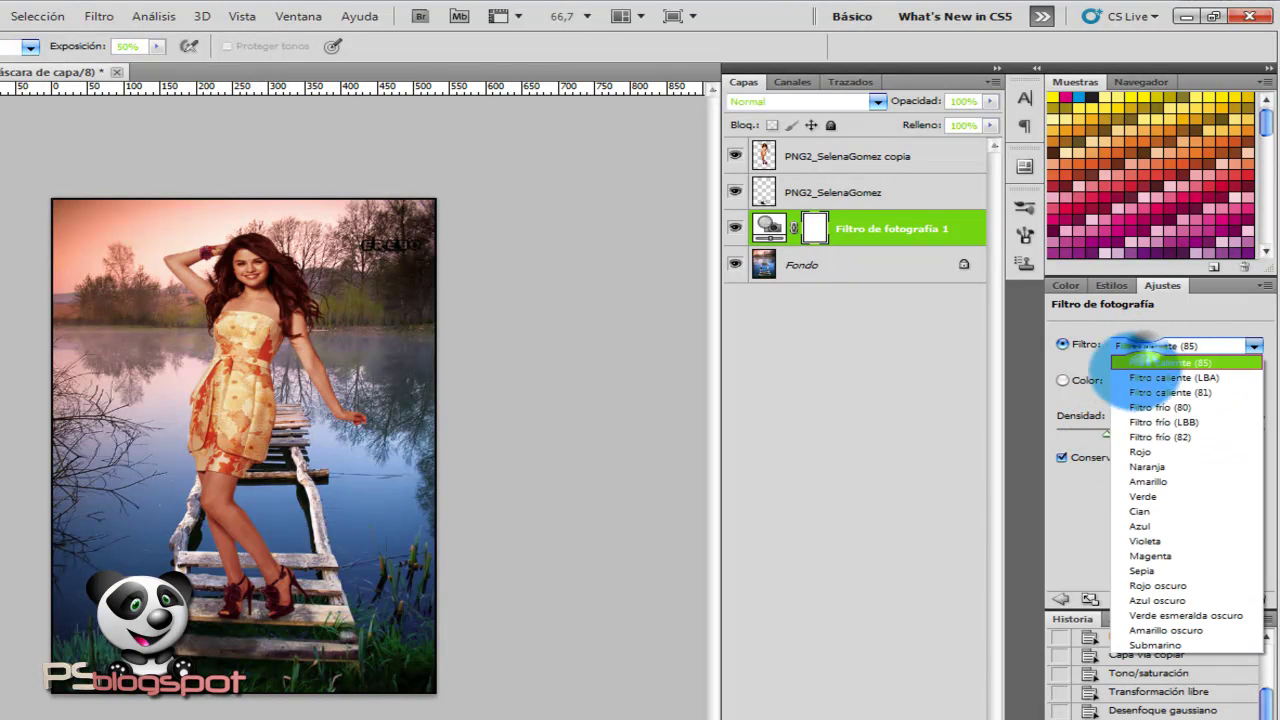
pyautogui.click(1150, 452)
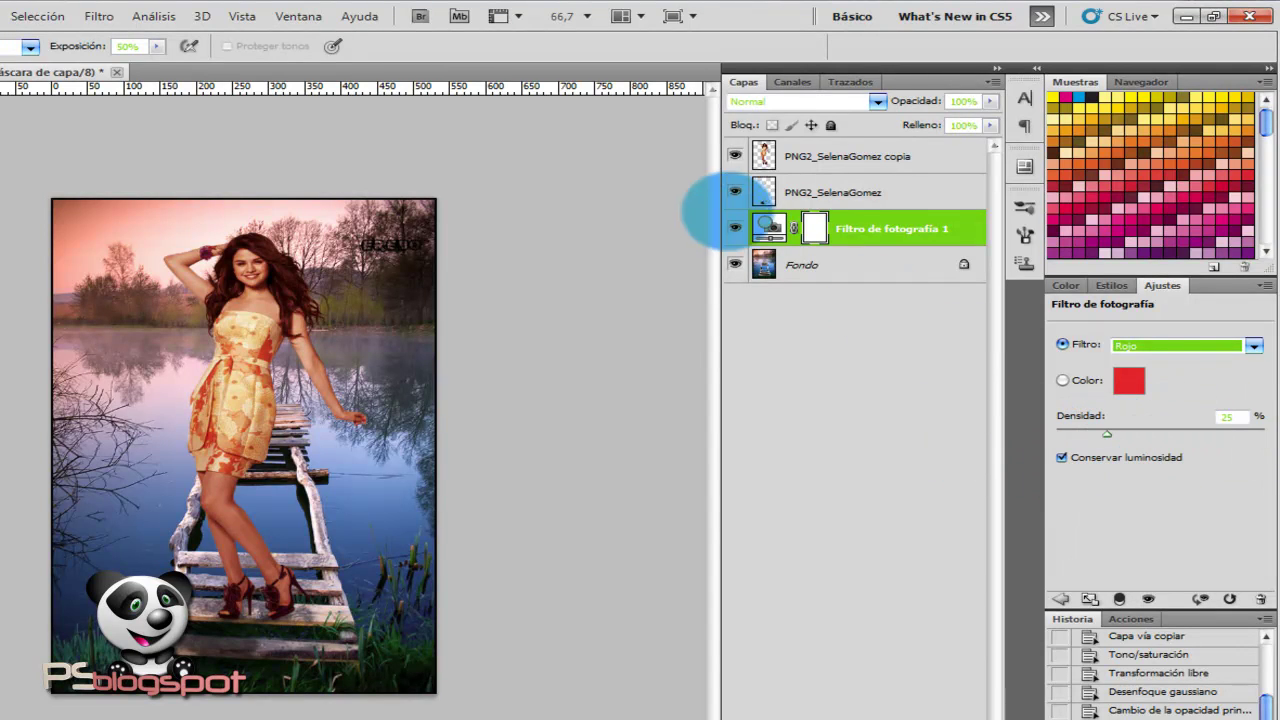
pyautogui.click(840, 156)
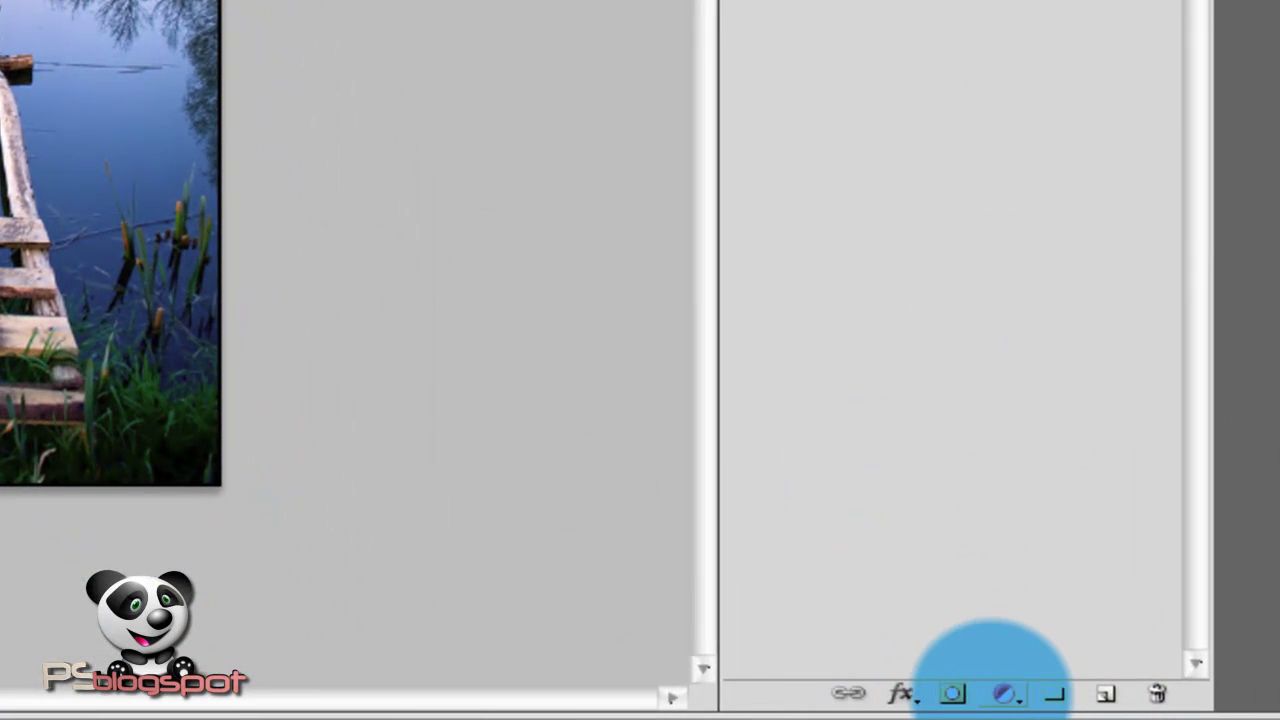
# Add a Gradient Map adjustment layer using the 'windows yellow' preset, then toggle Invertir
pyautogui.click(1000, 690)
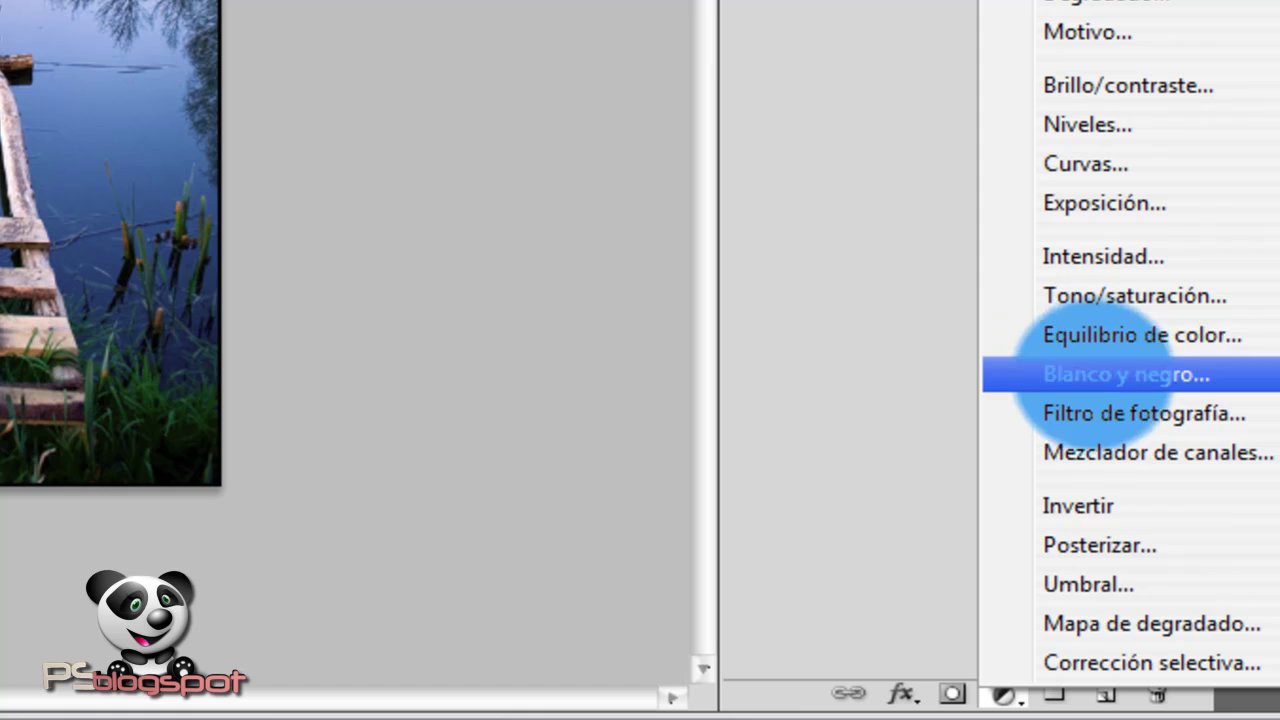
pyautogui.click(1110, 620)
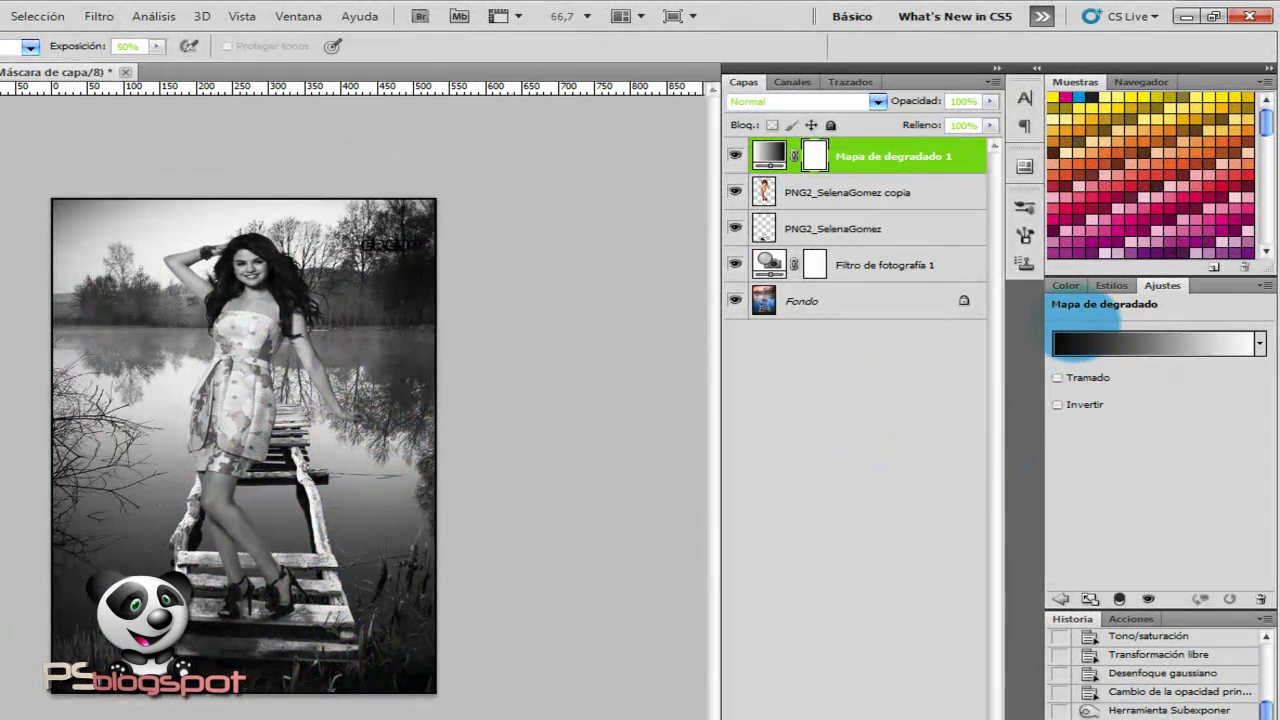
pyautogui.click(1100, 340)
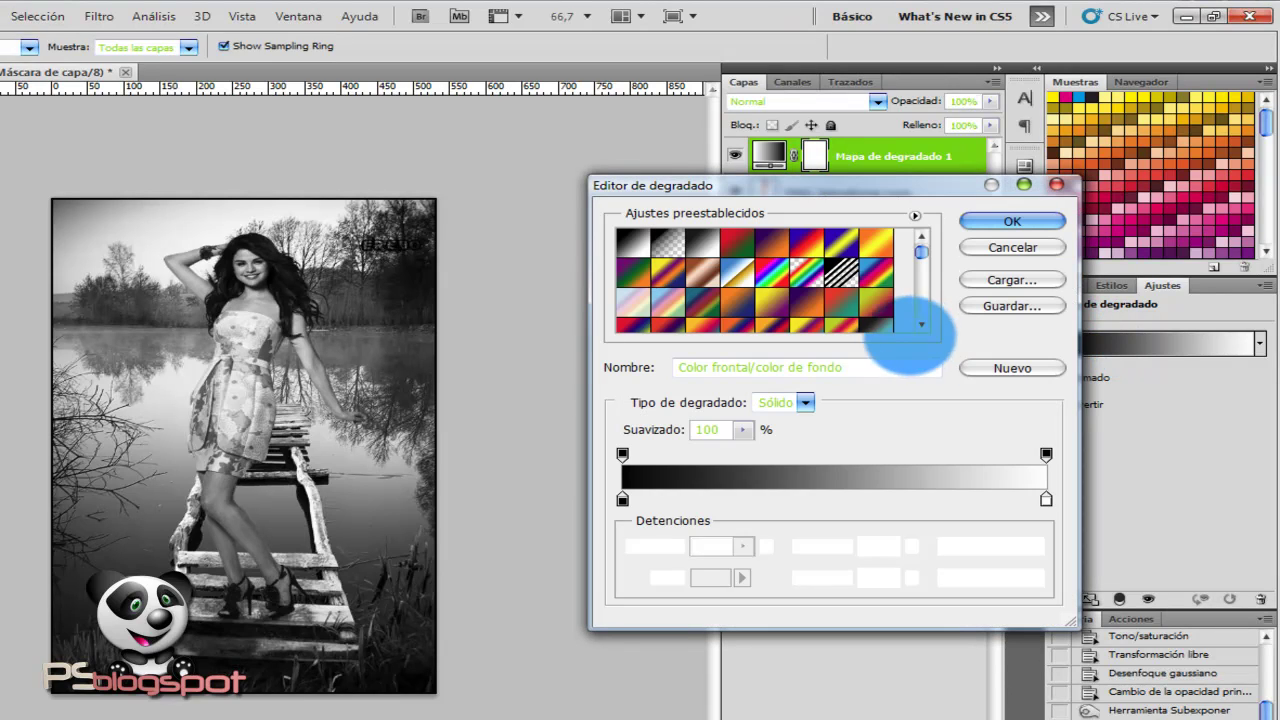
pyautogui.moveTo(921, 240); pyautogui.dragTo(919, 264)
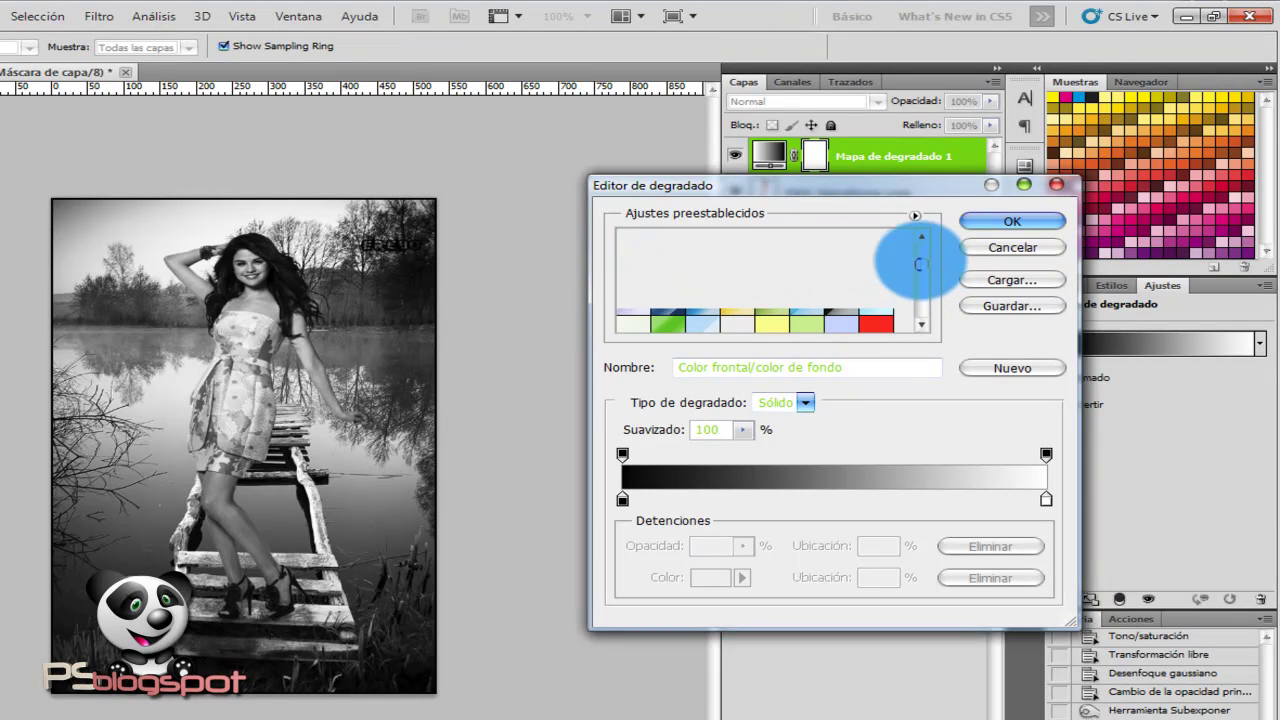
pyautogui.moveTo(919, 264)
pyautogui.mouseDown()
pyautogui.moveTo(919, 322)
pyautogui.moveTo(919, 265)
pyautogui.moveTo(735, 288)
pyautogui.mouseUp()
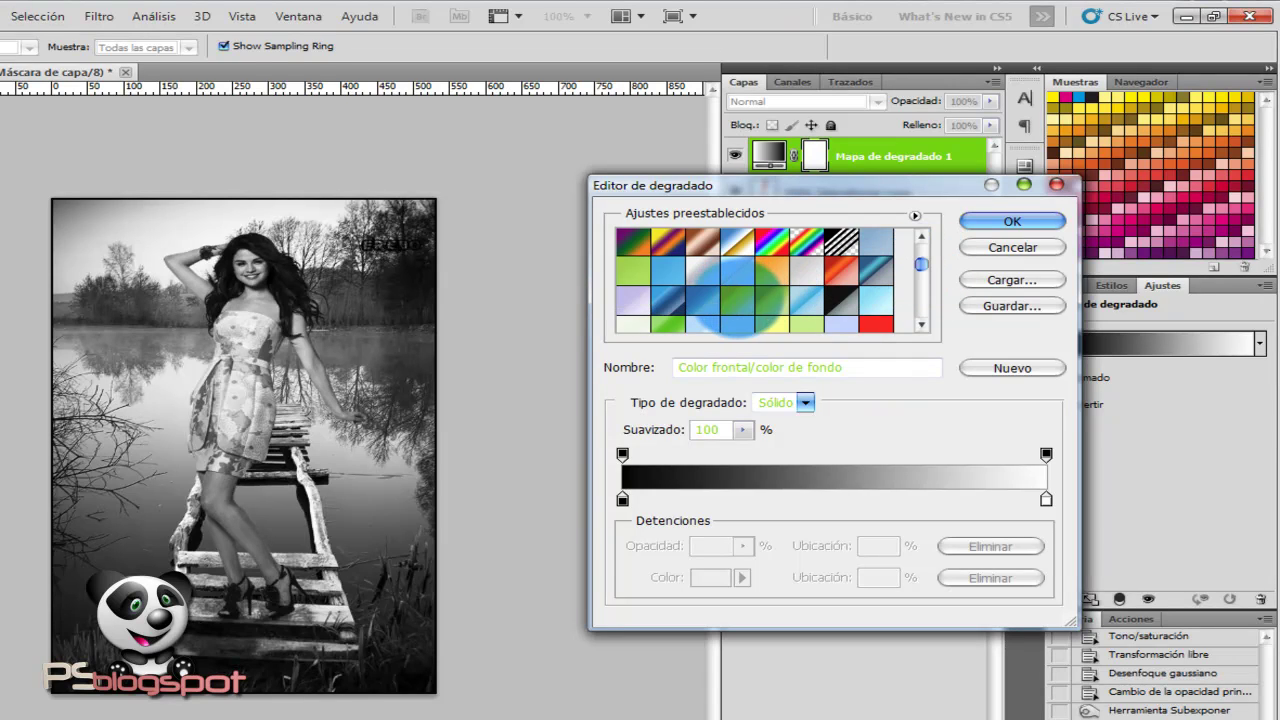
pyautogui.click(737, 296)
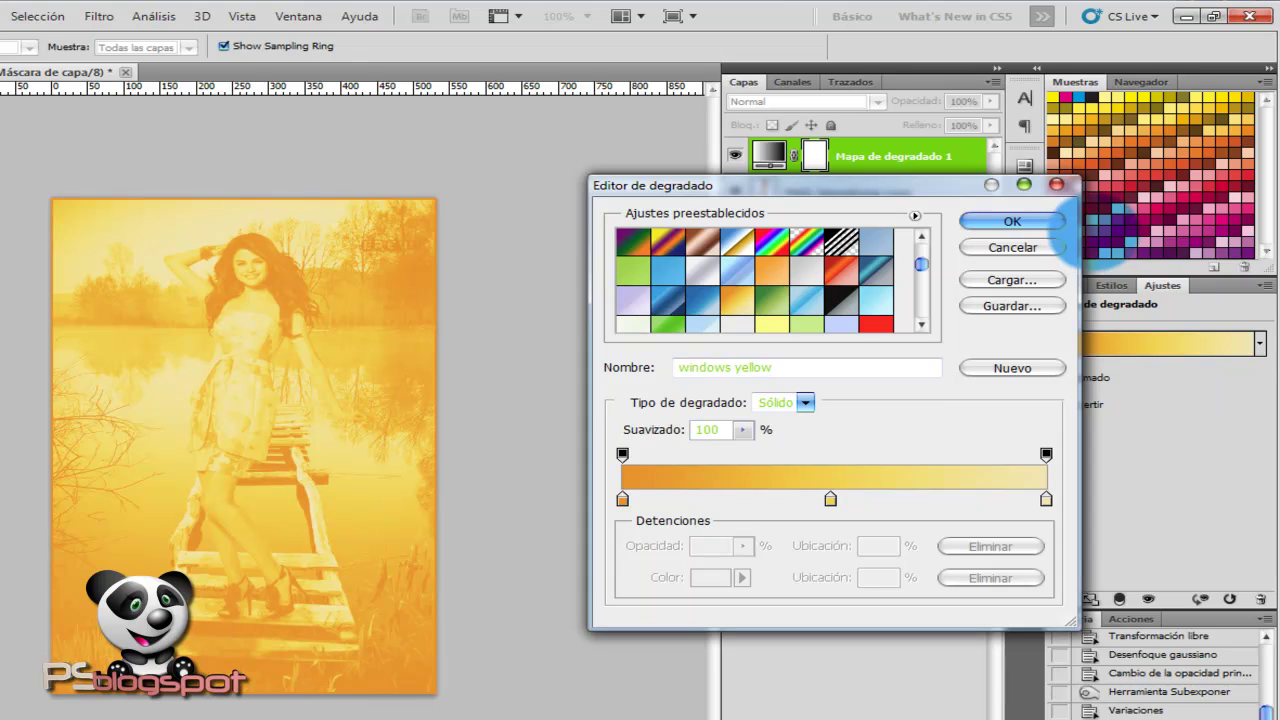
pyautogui.click(1013, 221)
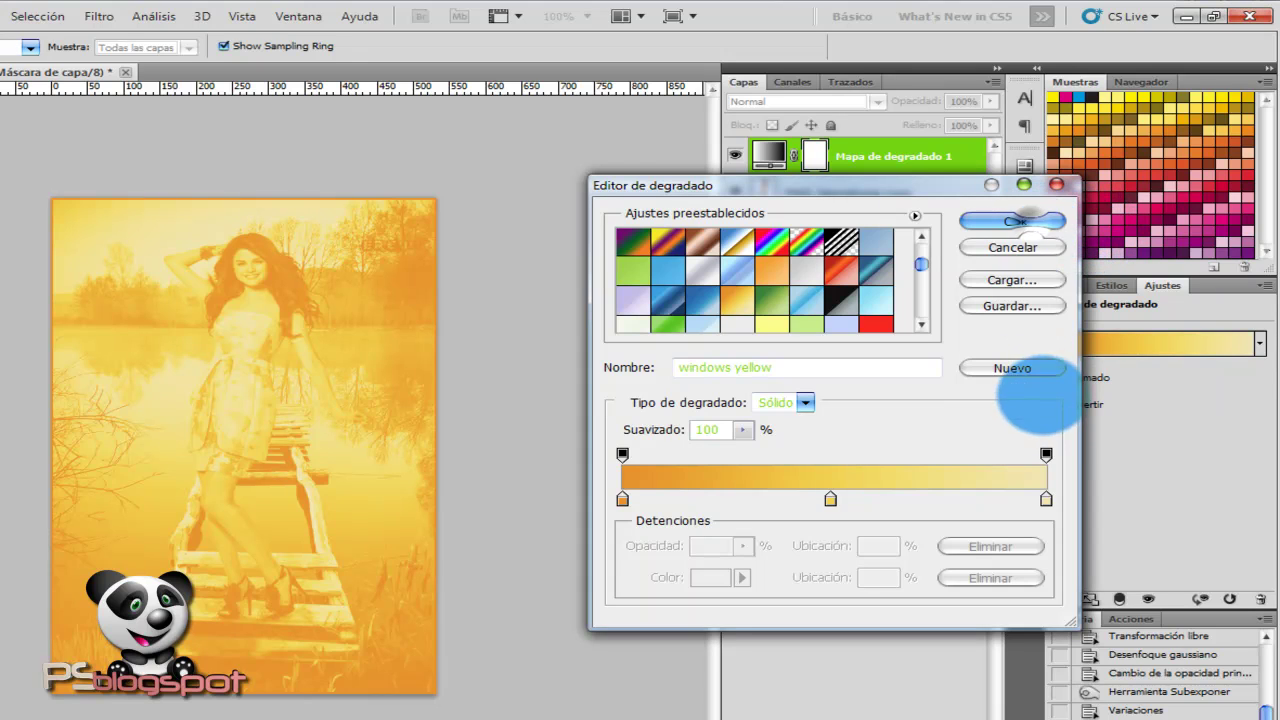
pyautogui.click(1058, 404)
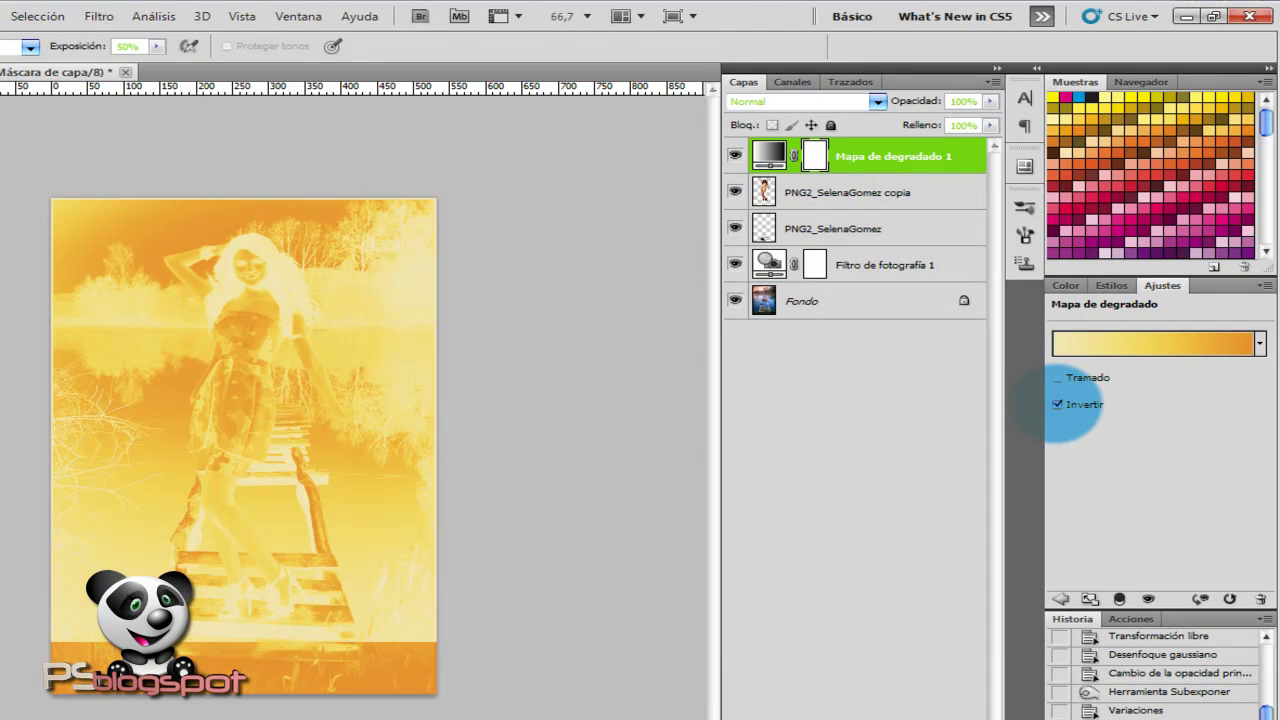
# Un-invert 'Mapa de degradado 1' and blend it as Luz suave at 50% opacity
pyautogui.click(1058, 404)
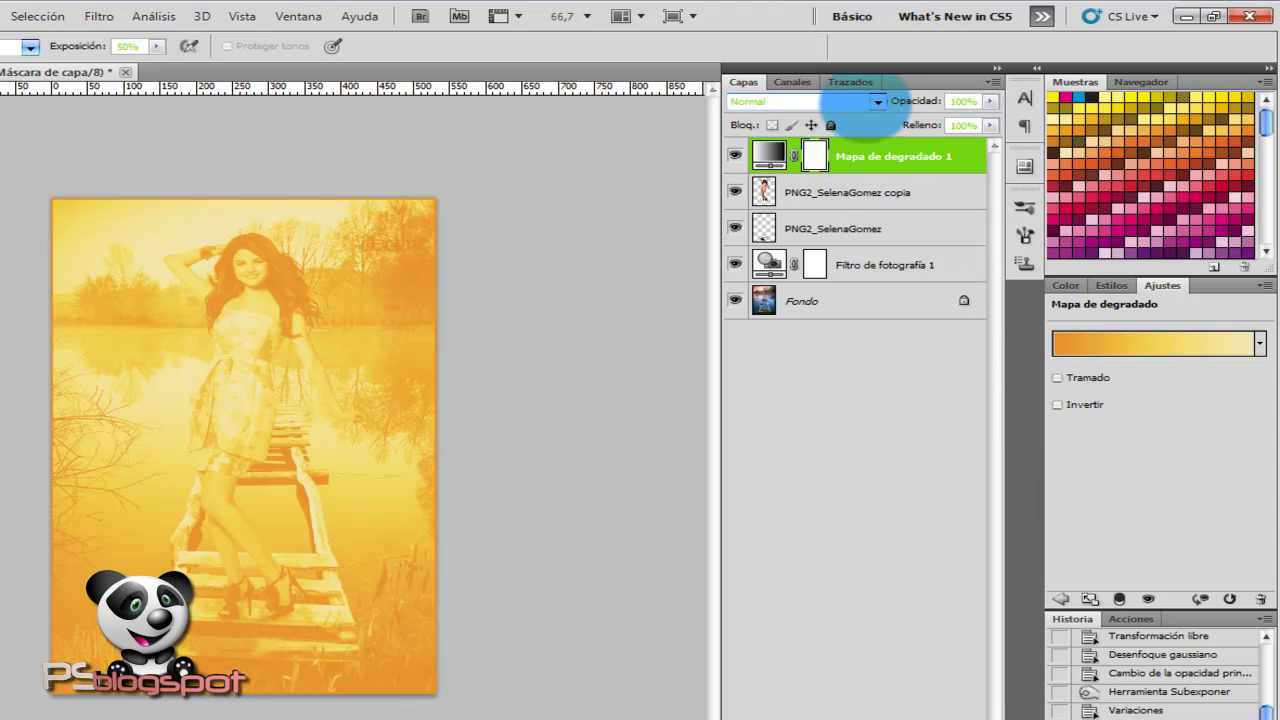
pyautogui.click(876, 102)
pyautogui.click(786, 354)
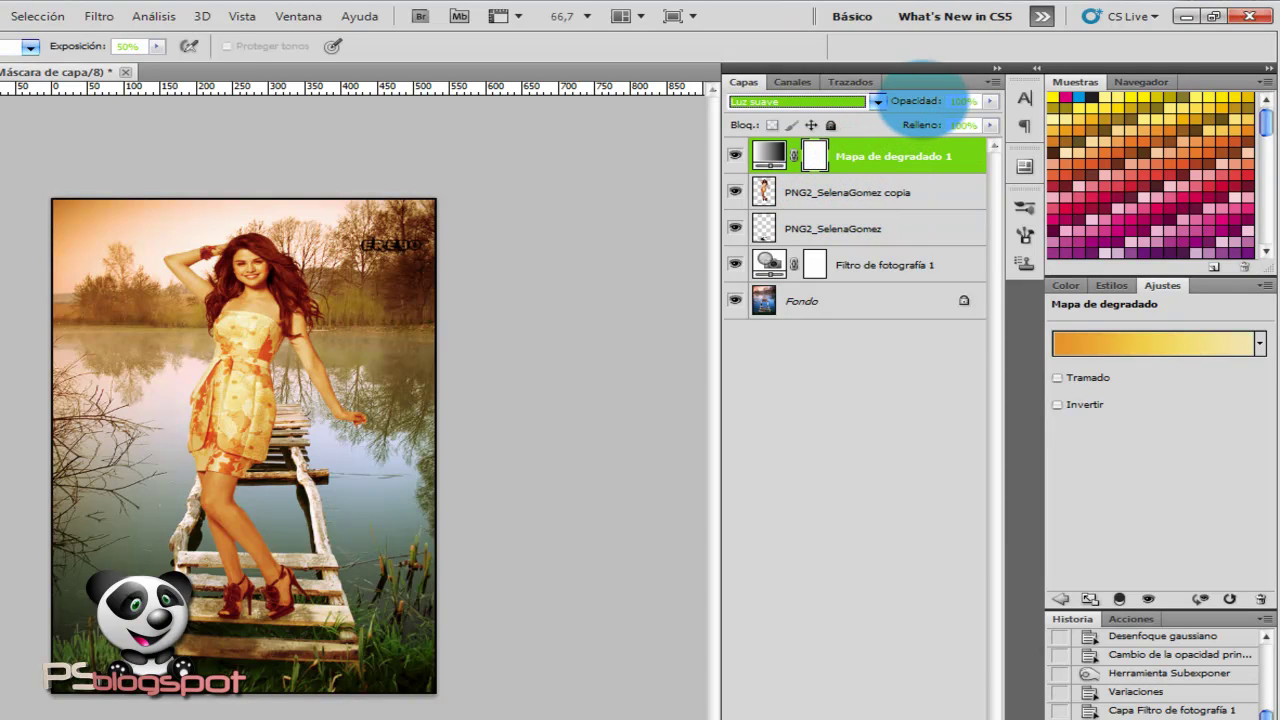
pyautogui.moveTo(930, 101); pyautogui.dragTo(888, 108)
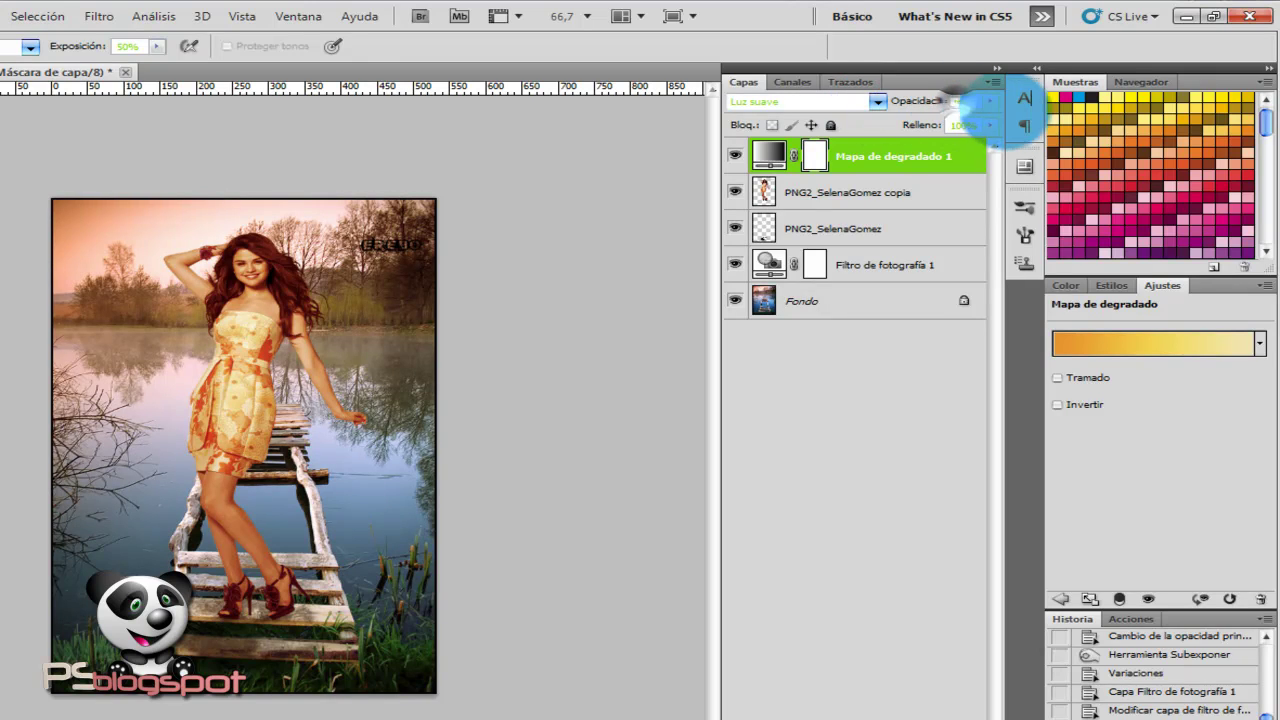
pyautogui.write('50')
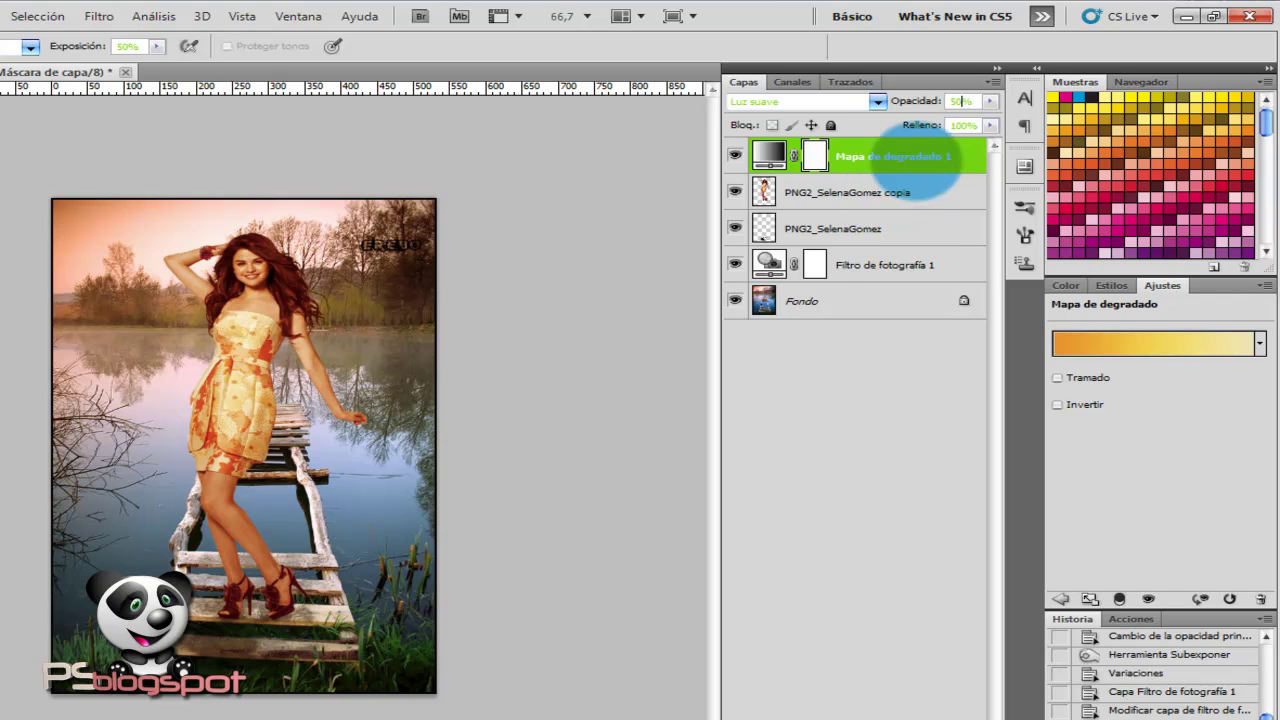
pyautogui.scroll(1, 1160, 700)
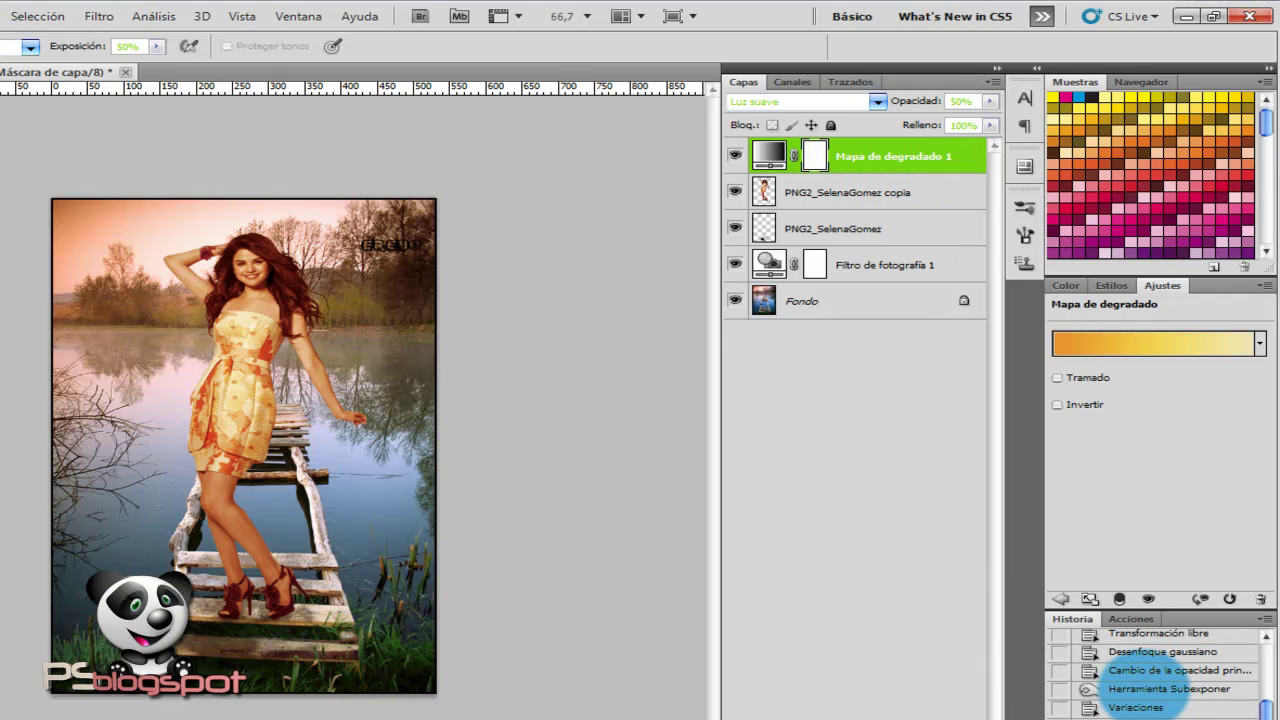
# Revert History to Herramienta Subexponer and add a photo filter above the PNG2_SelenaGomez copia layer
pyautogui.click(1145, 689)
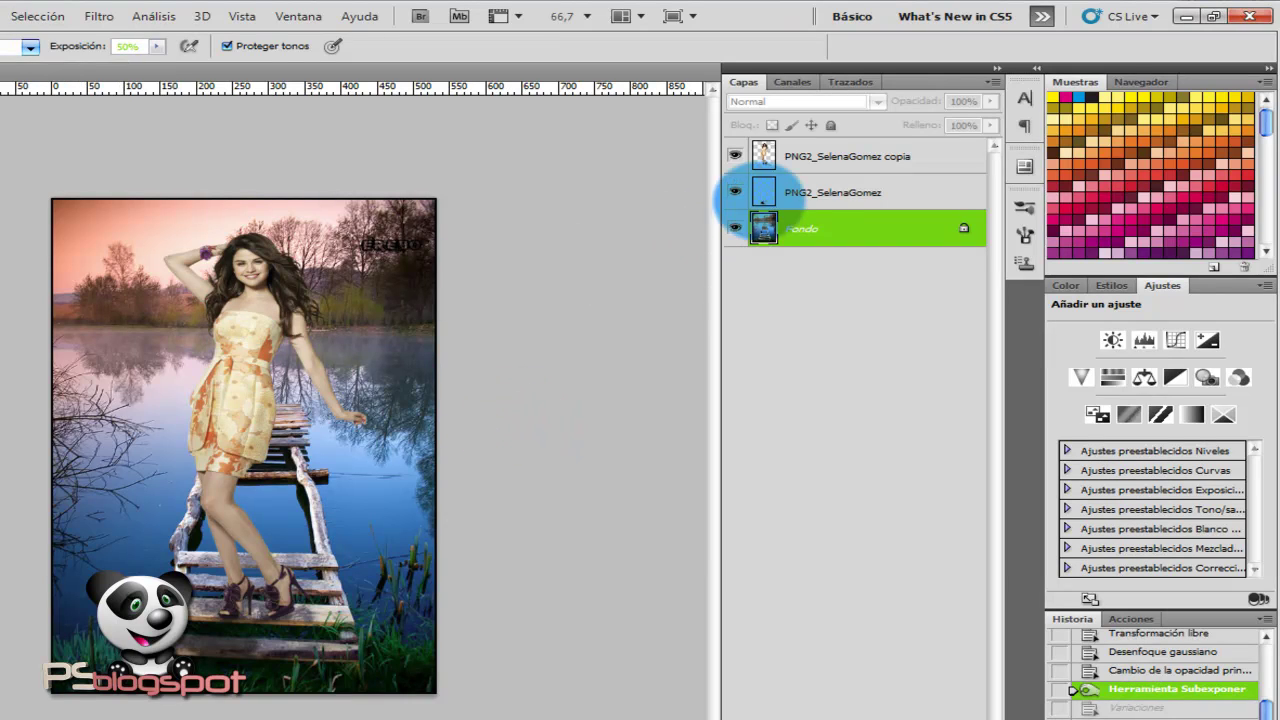
pyautogui.click(816, 157)
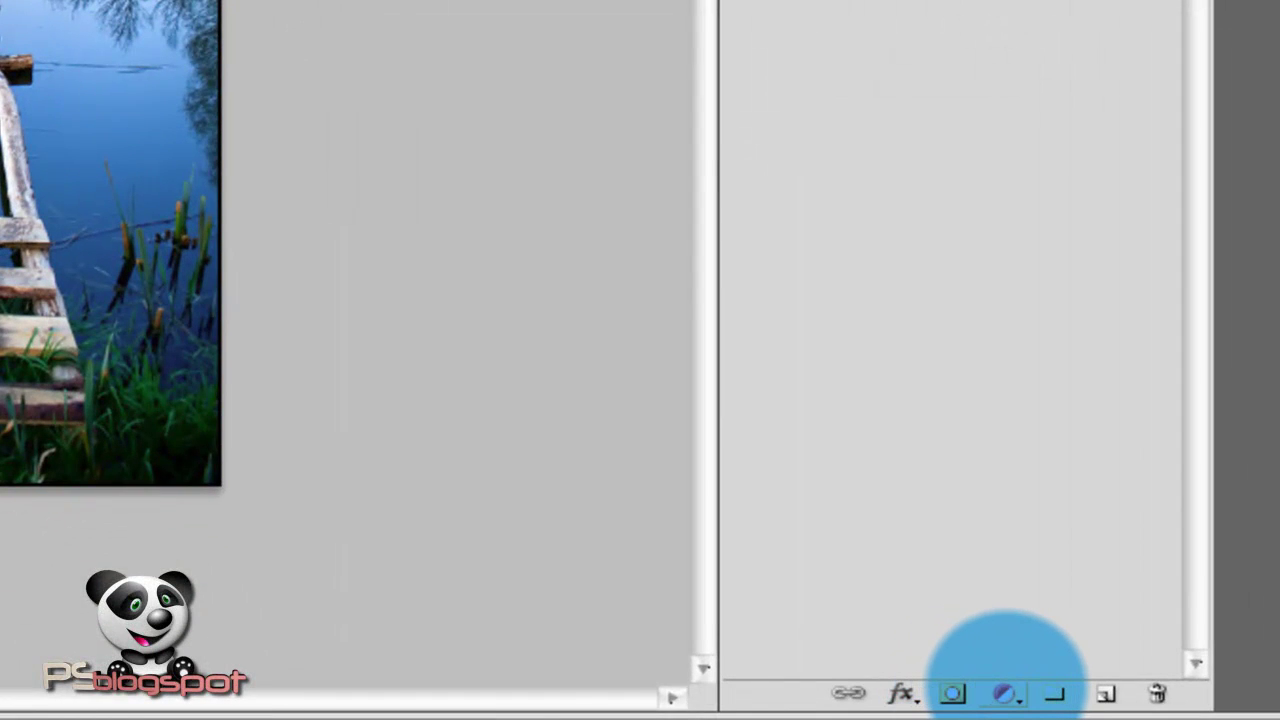
pyautogui.click(1005, 690)
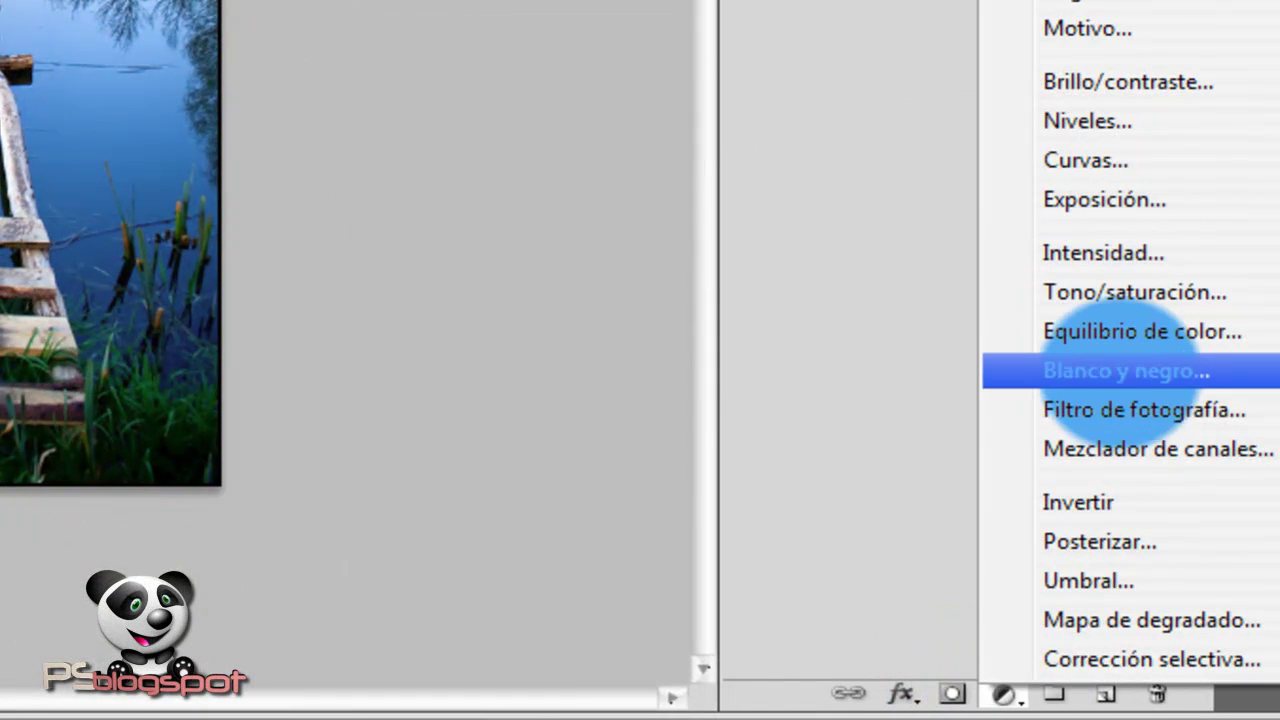
pyautogui.click(1085, 409)
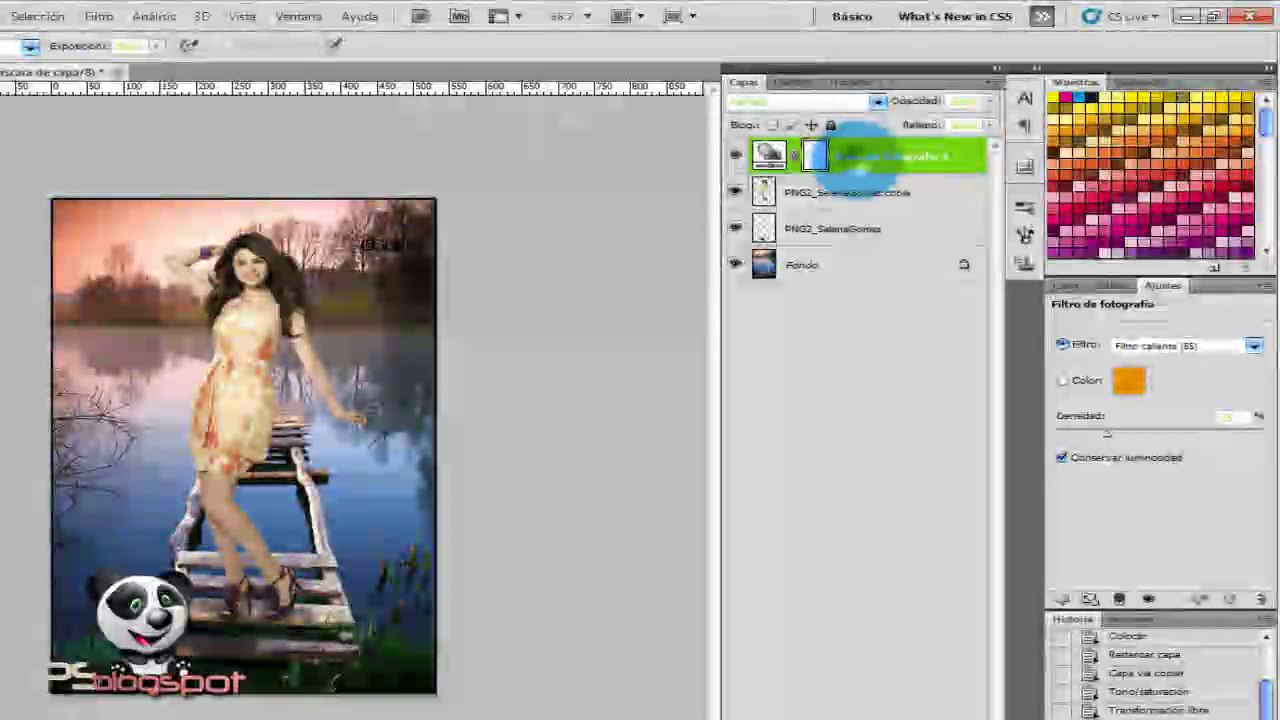
# Clip the photo filter to Selena's layer and set it to Rojo at 35% density
pyautogui.rightClick(853, 157)
pyautogui.click(903, 387)
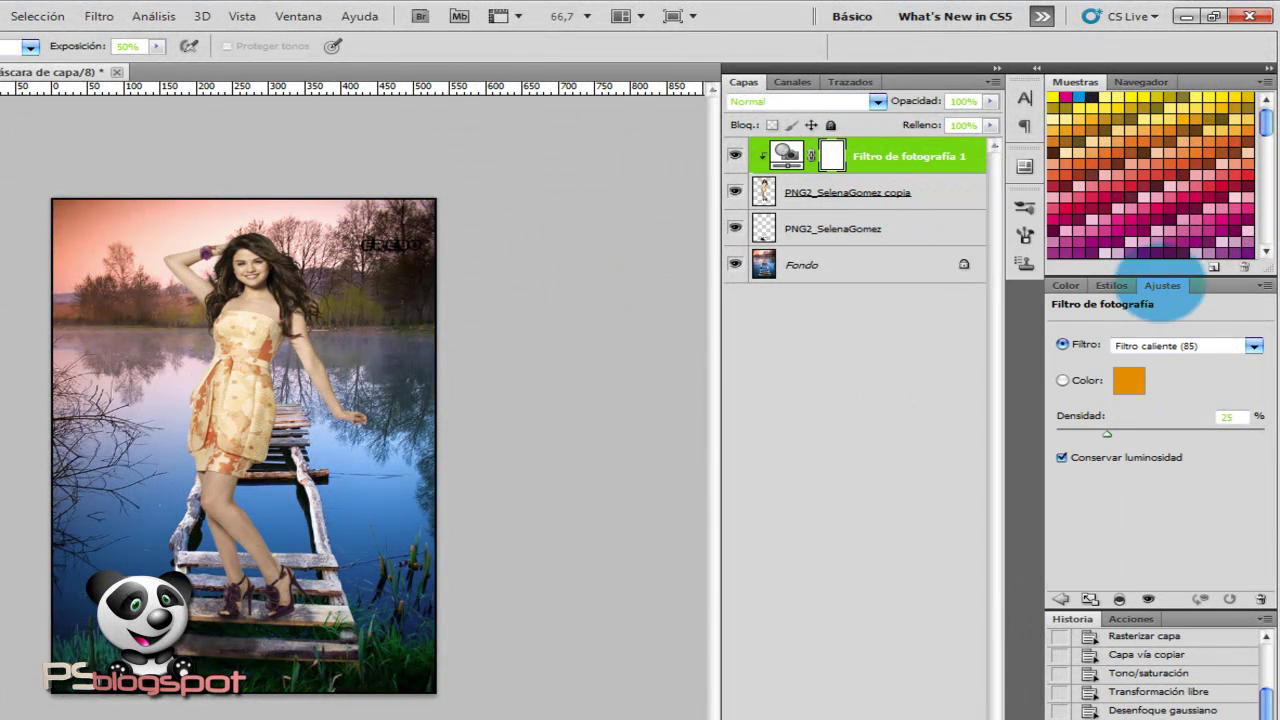
pyautogui.click(1147, 345)
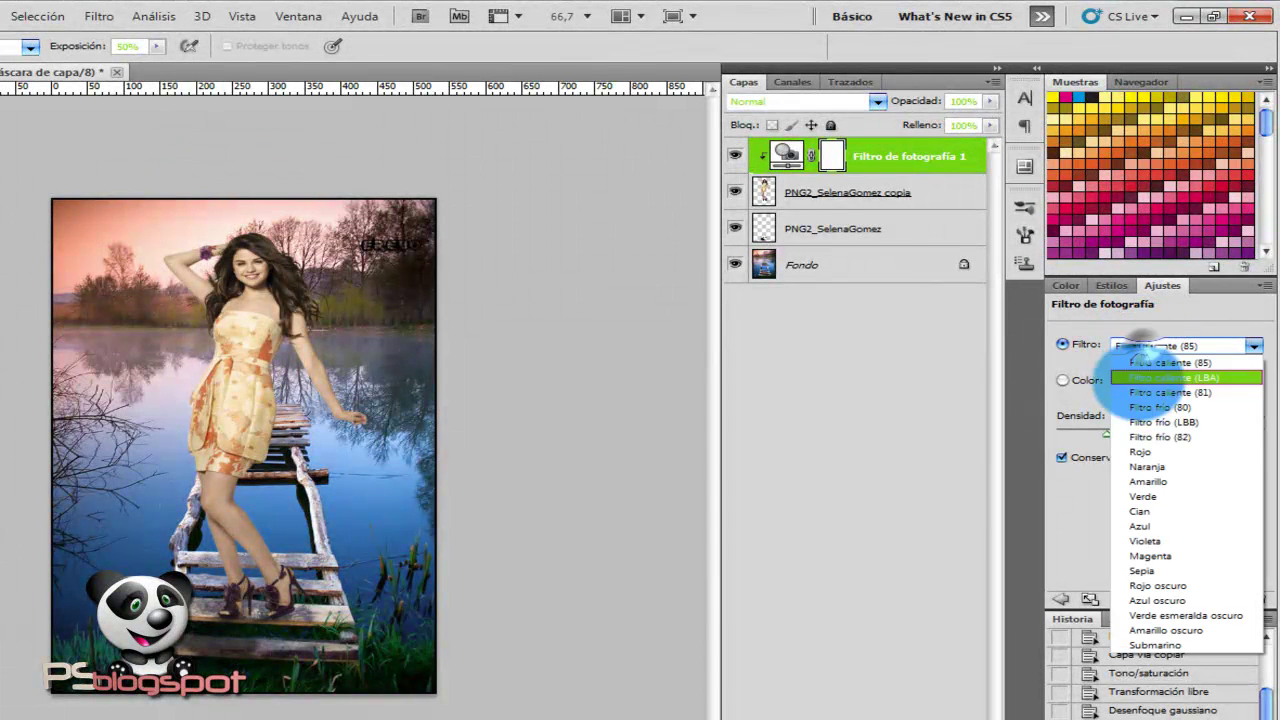
pyautogui.click(1148, 452)
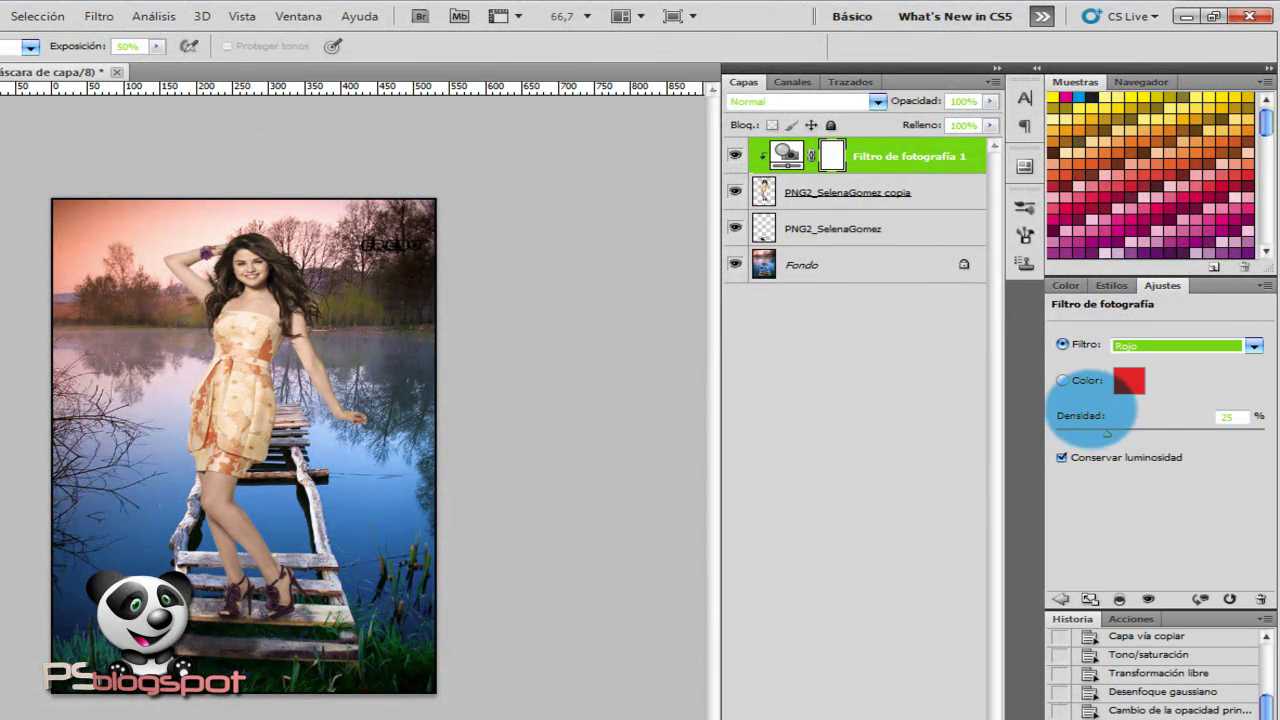
pyautogui.moveTo(1106, 432); pyautogui.dragTo(1113, 432)
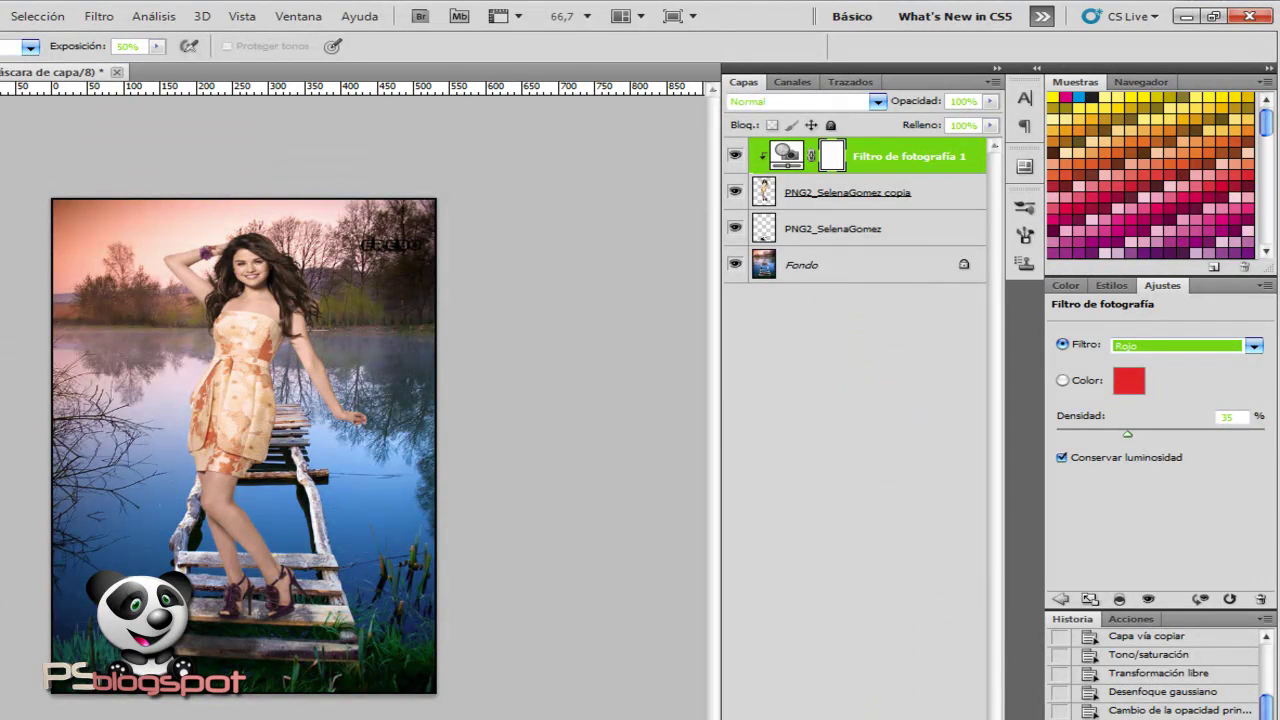
pyautogui.click(886, 718)
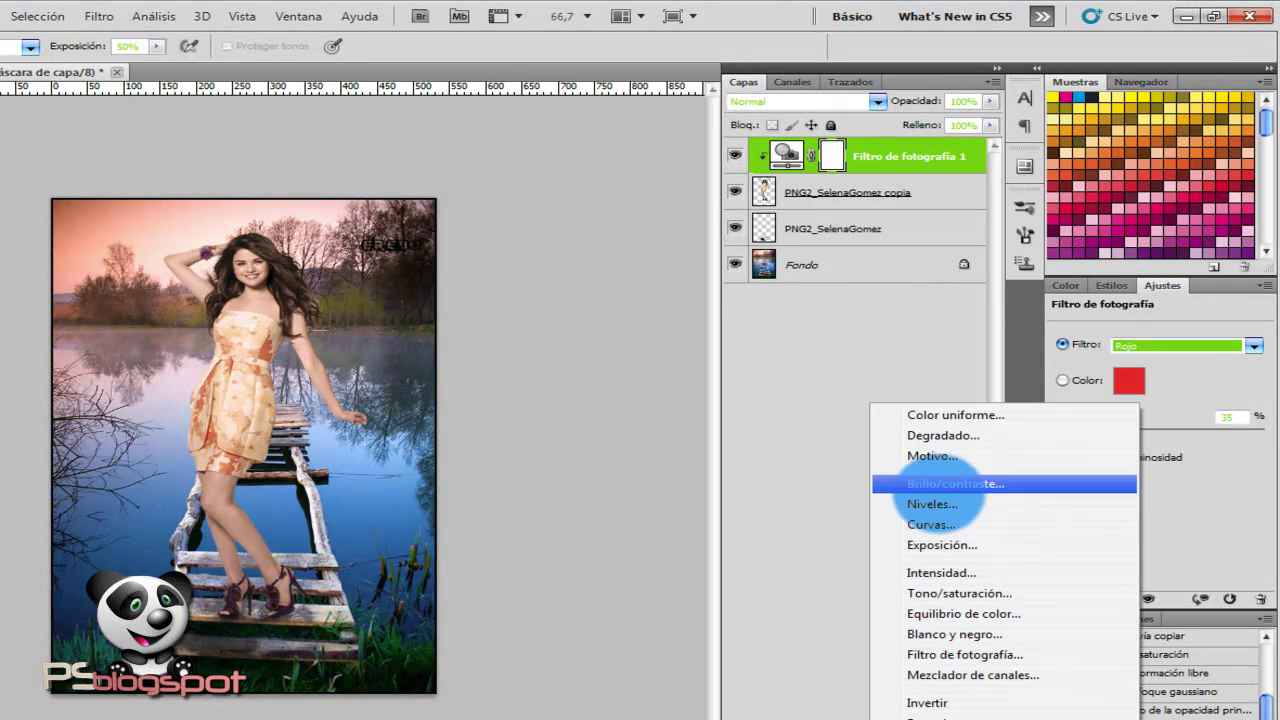
# Add a Niveles layer clipped to Selena's figure, with the black input raised to 46
pyautogui.press('Escape')
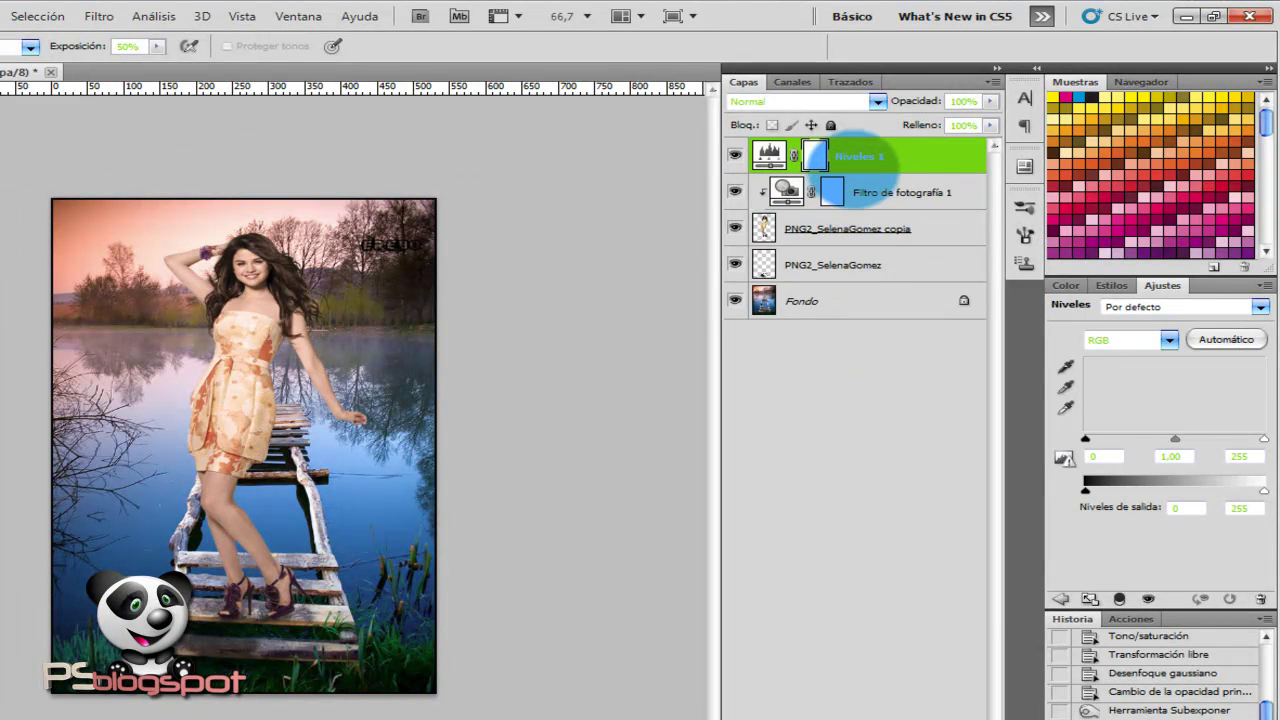
pyautogui.rightClick(858, 155)
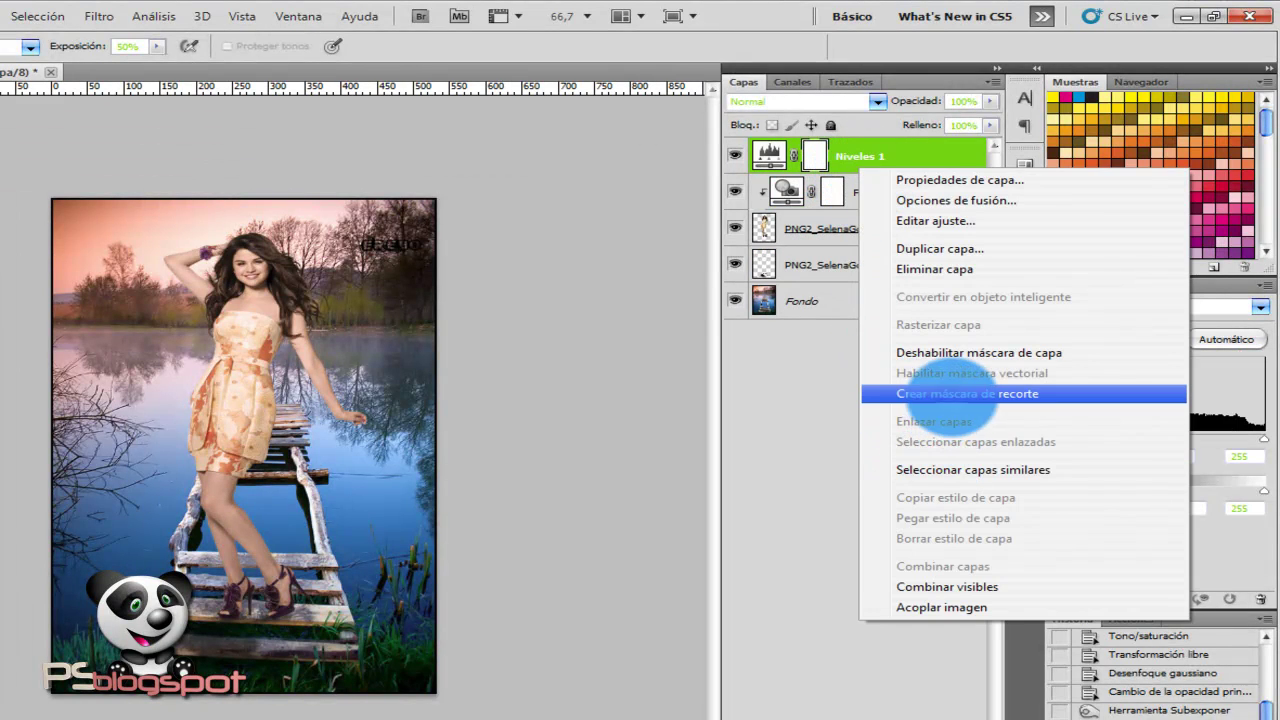
pyautogui.click(948, 394)
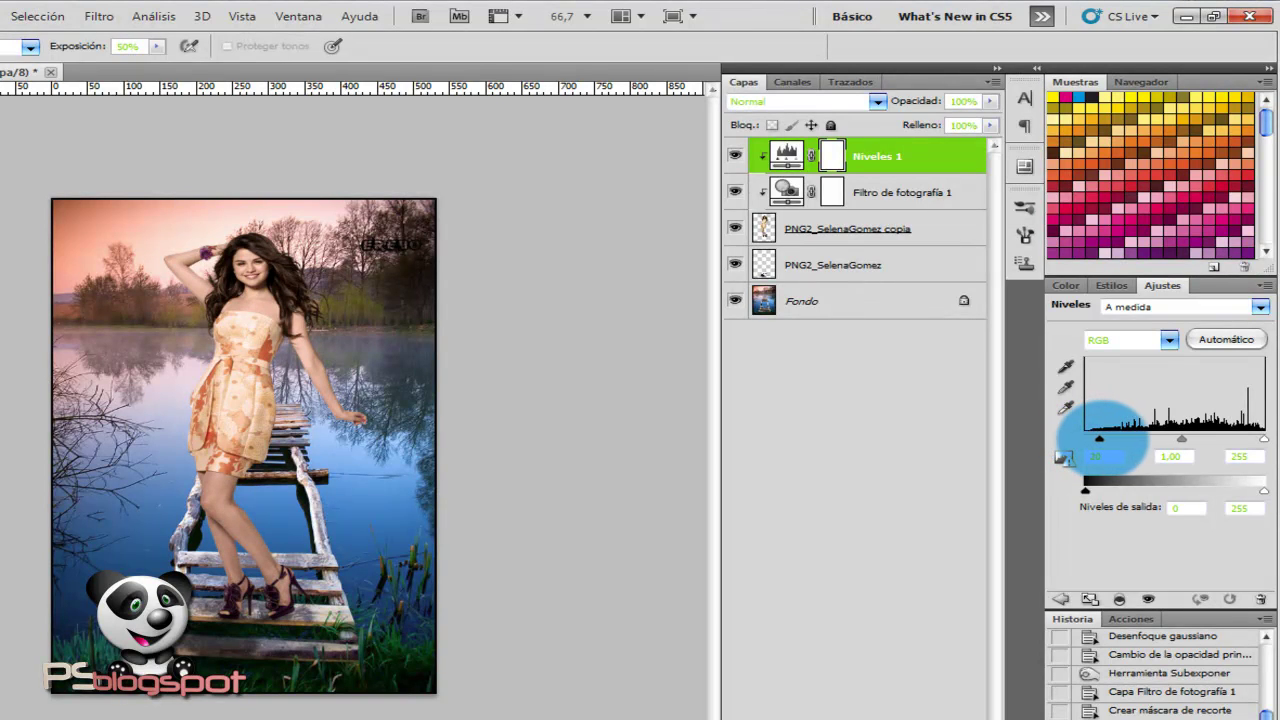
pyautogui.moveTo(1100, 438); pyautogui.dragTo(1112, 438)
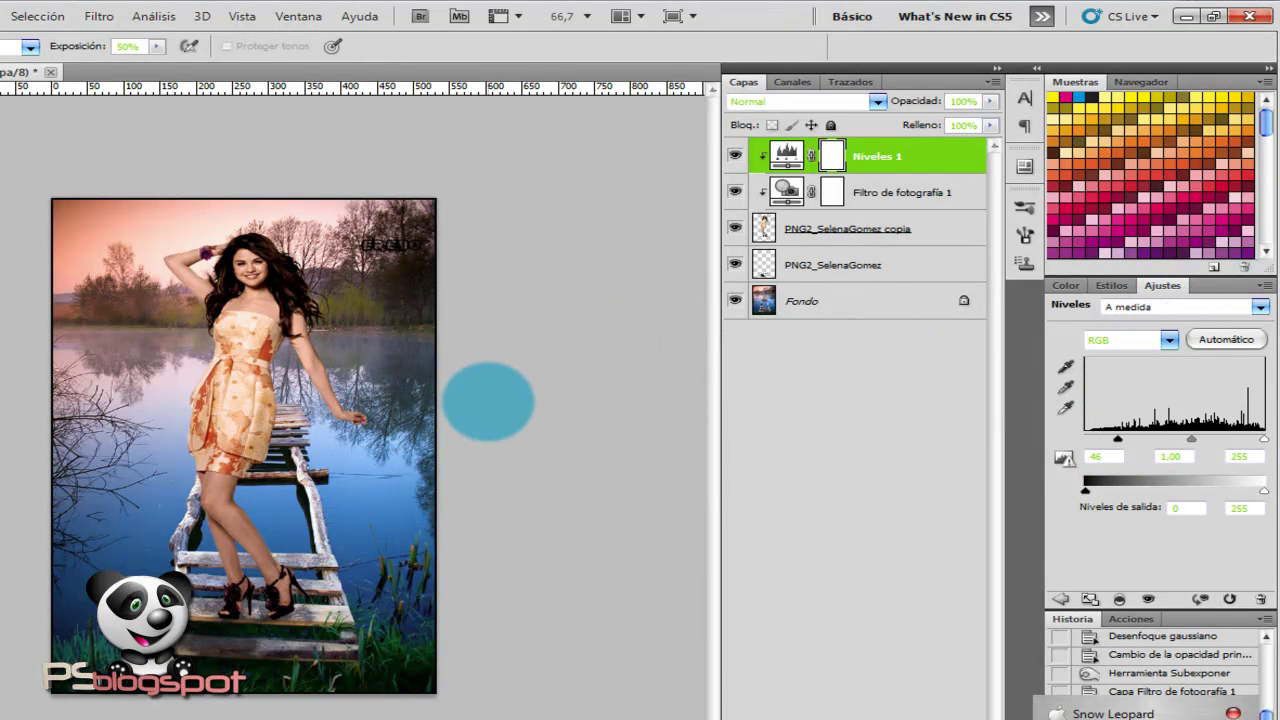
# Add a second photo filter, set to Rojo, directly above the Fondo layer
pyautogui.click(808, 302)
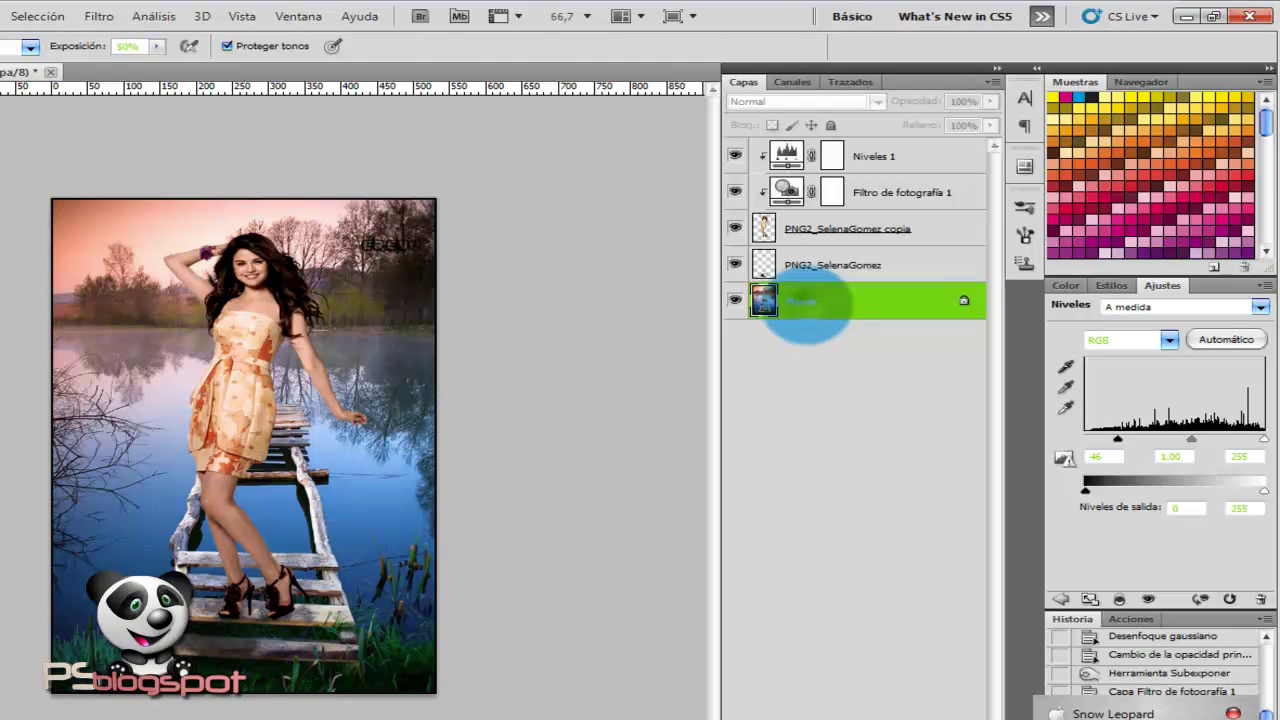
pyautogui.click(875, 712)
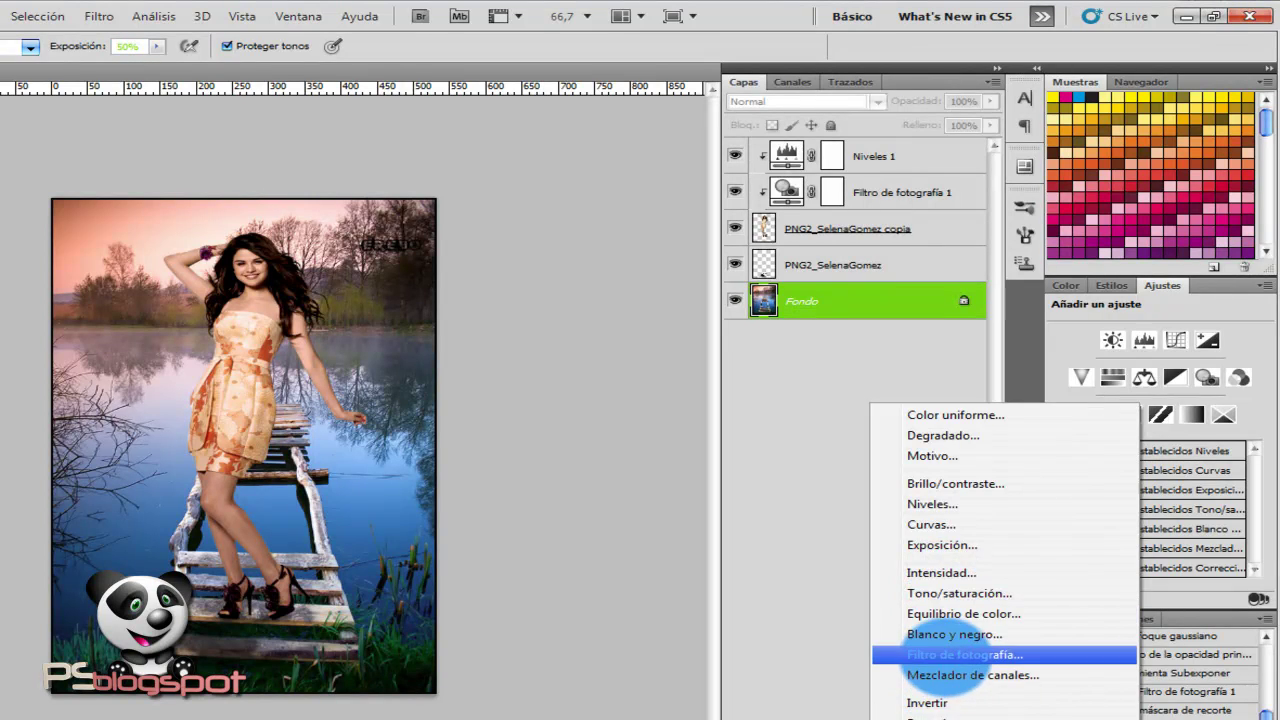
pyautogui.click(945, 655)
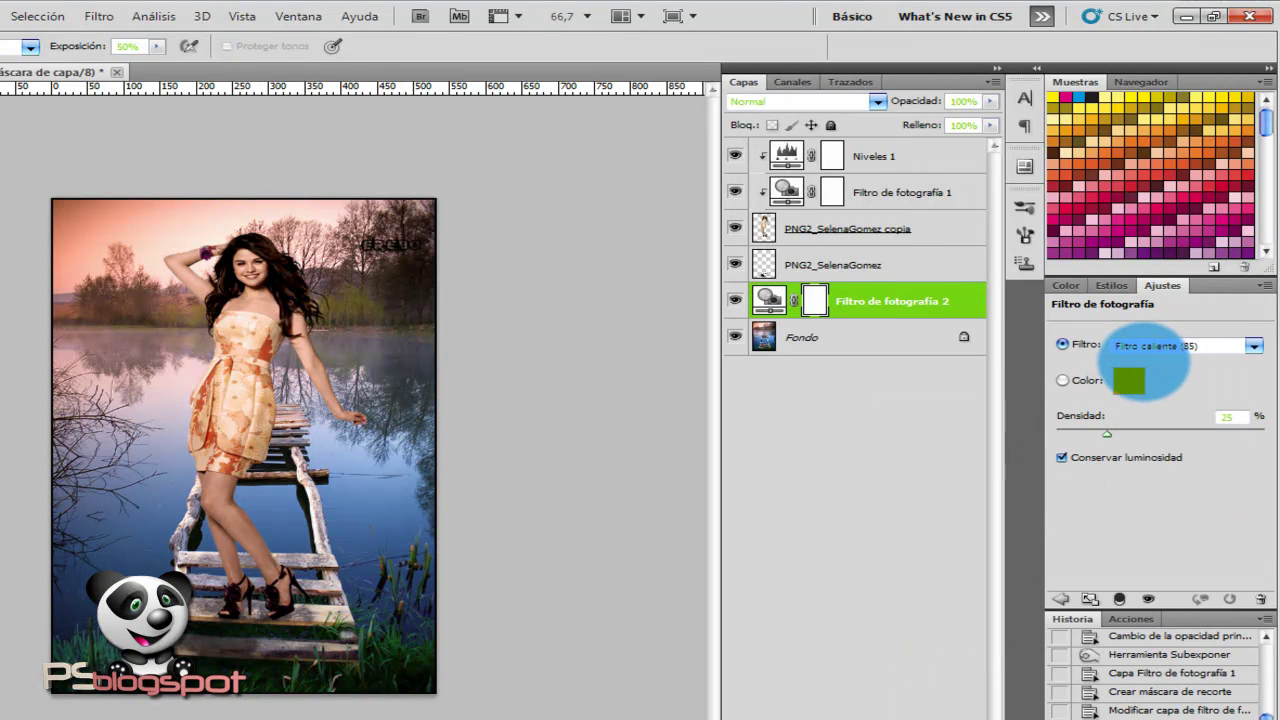
pyautogui.click(1150, 345)
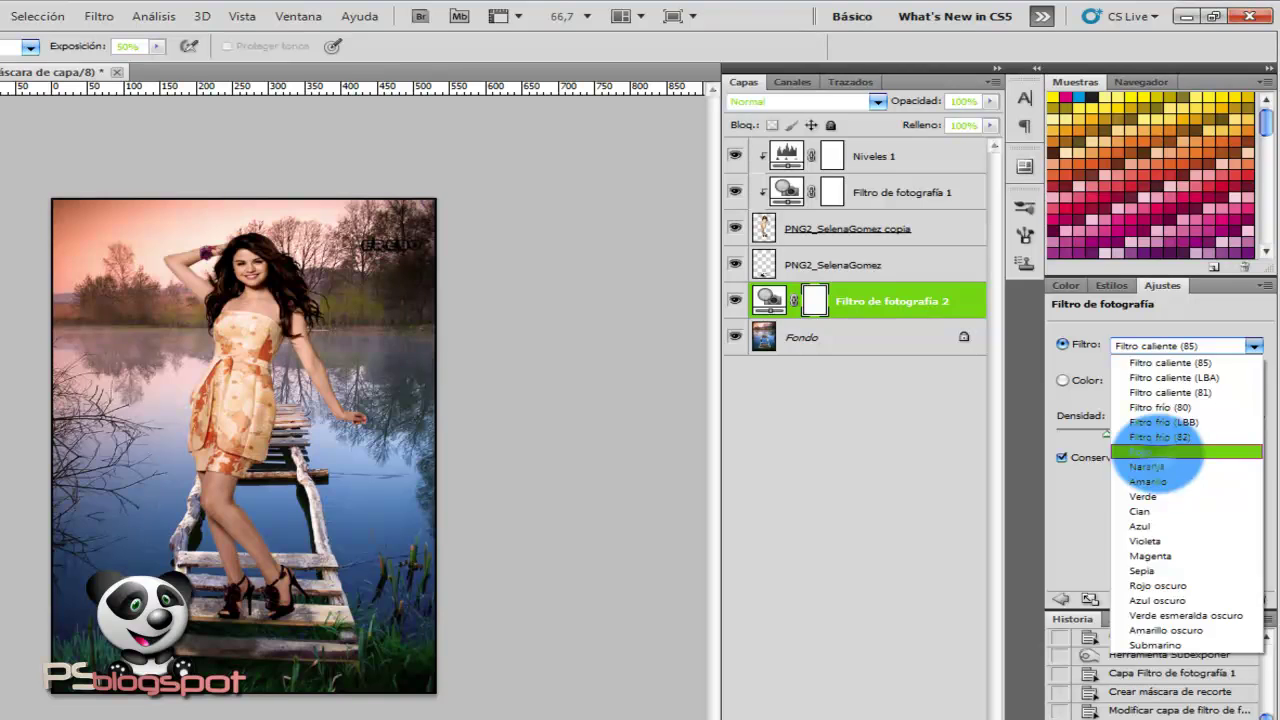
pyautogui.click(1150, 460)
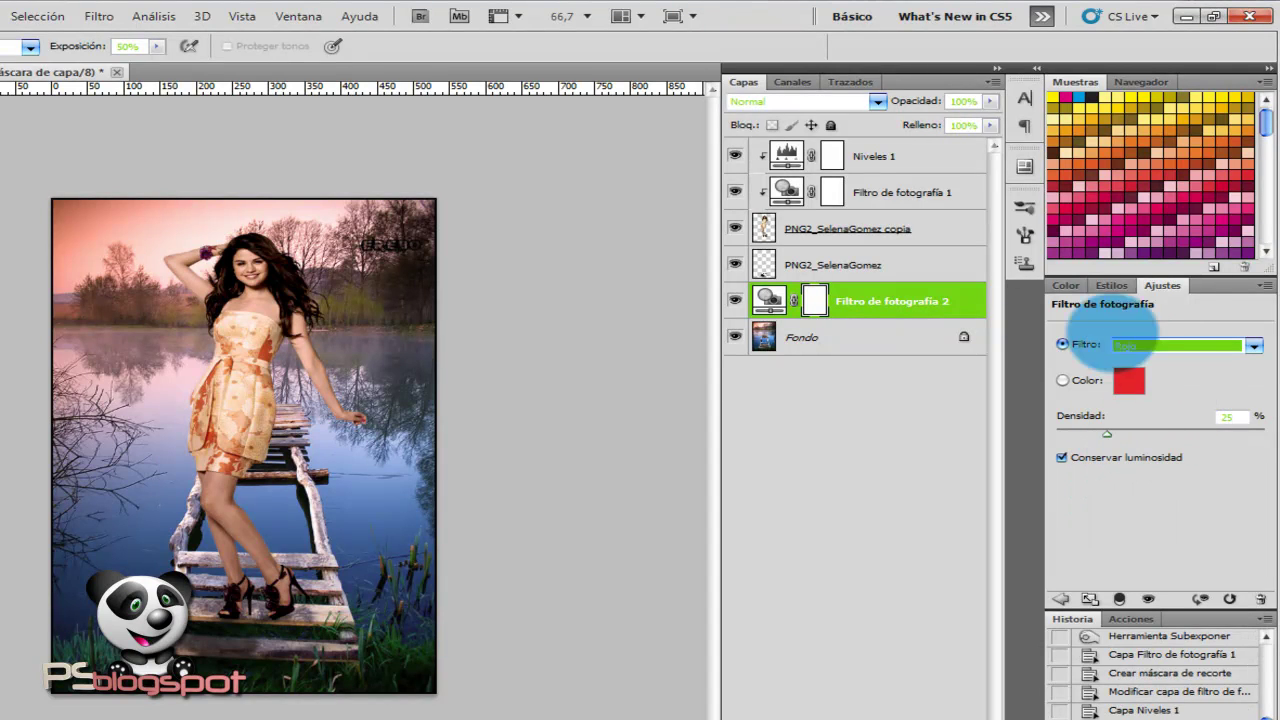
pyautogui.click(860, 152)
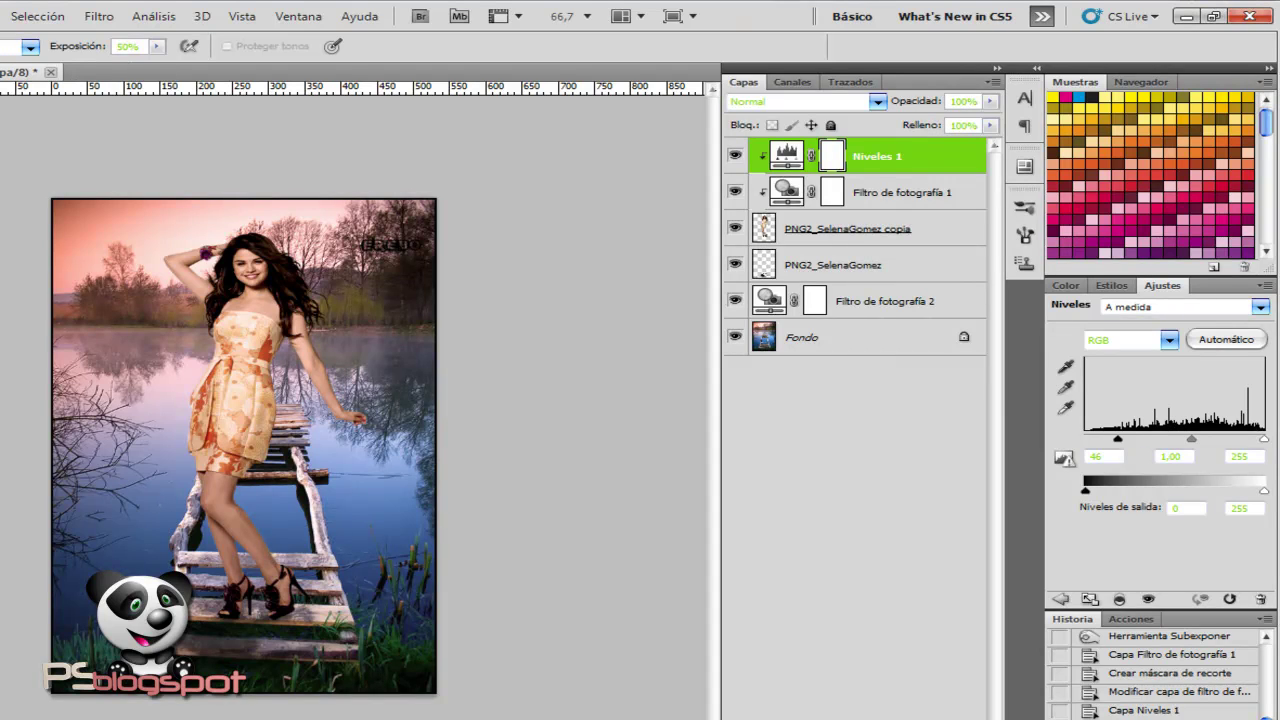
# Add a 'windows yellow' gradient map over the whole photo, blended as Luz suave
pyautogui.click(872, 716)
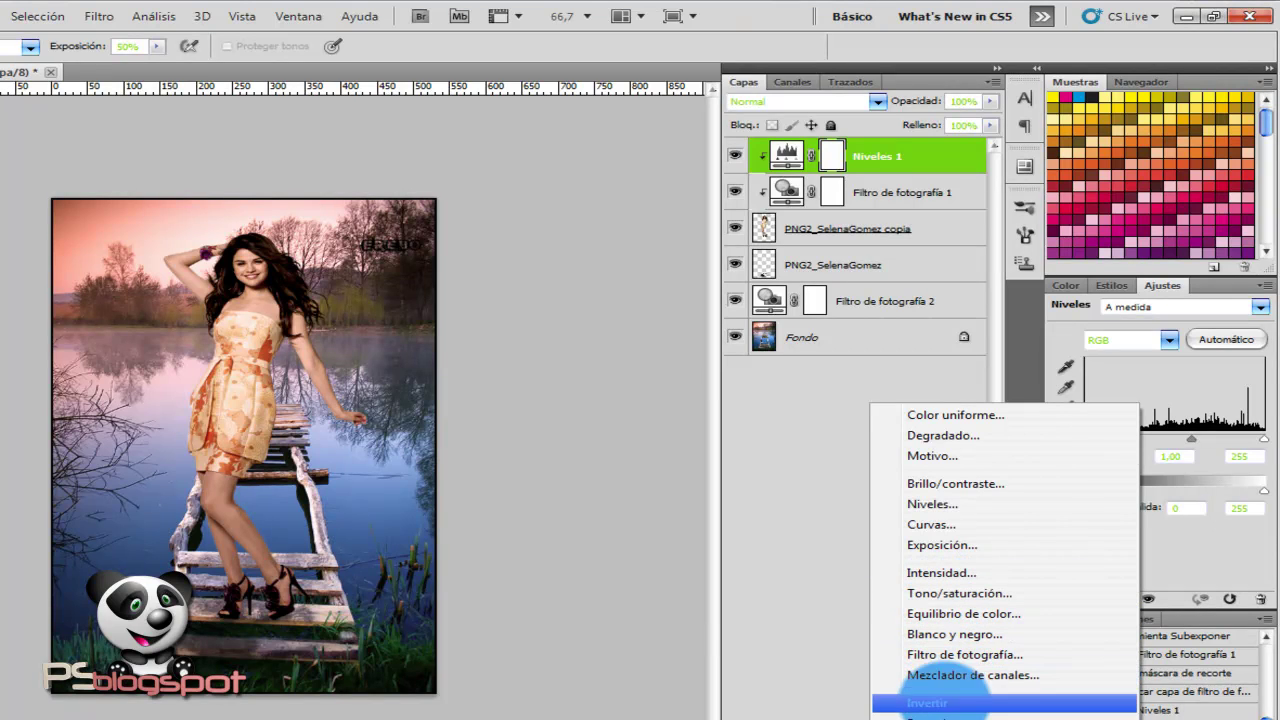
pyautogui.click(940, 719)
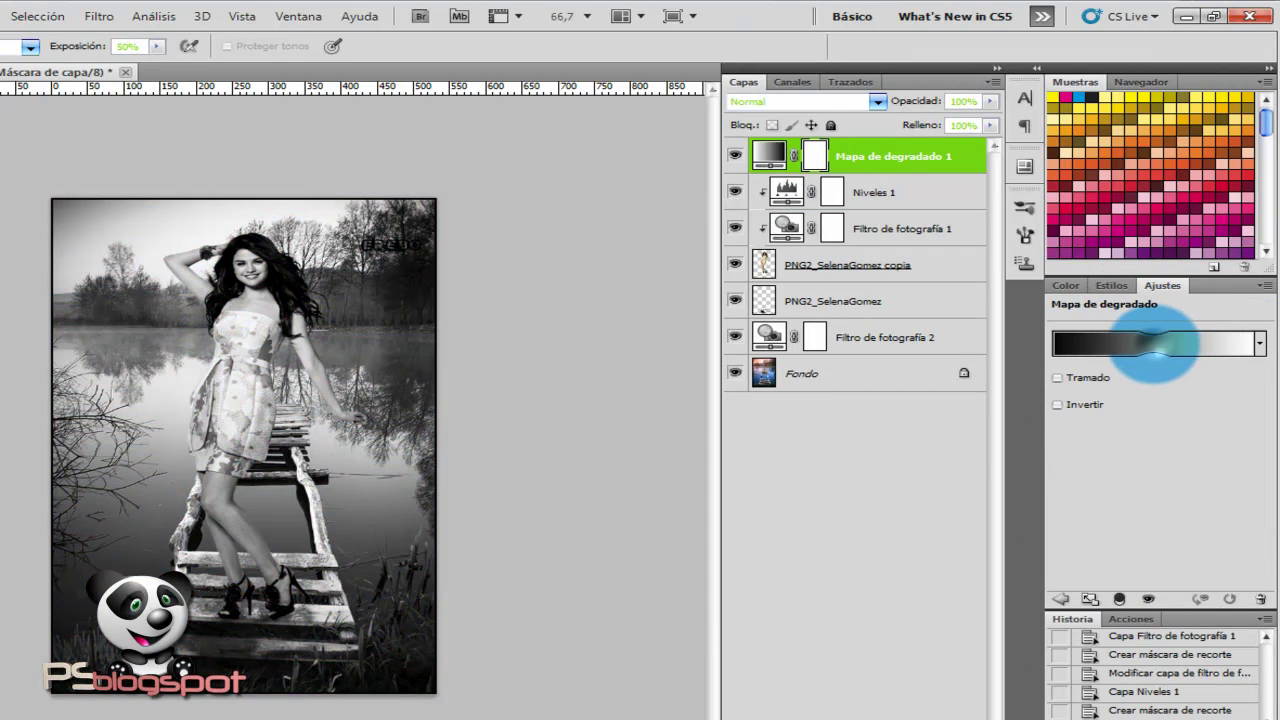
pyautogui.scroll(-2, 772, 300)
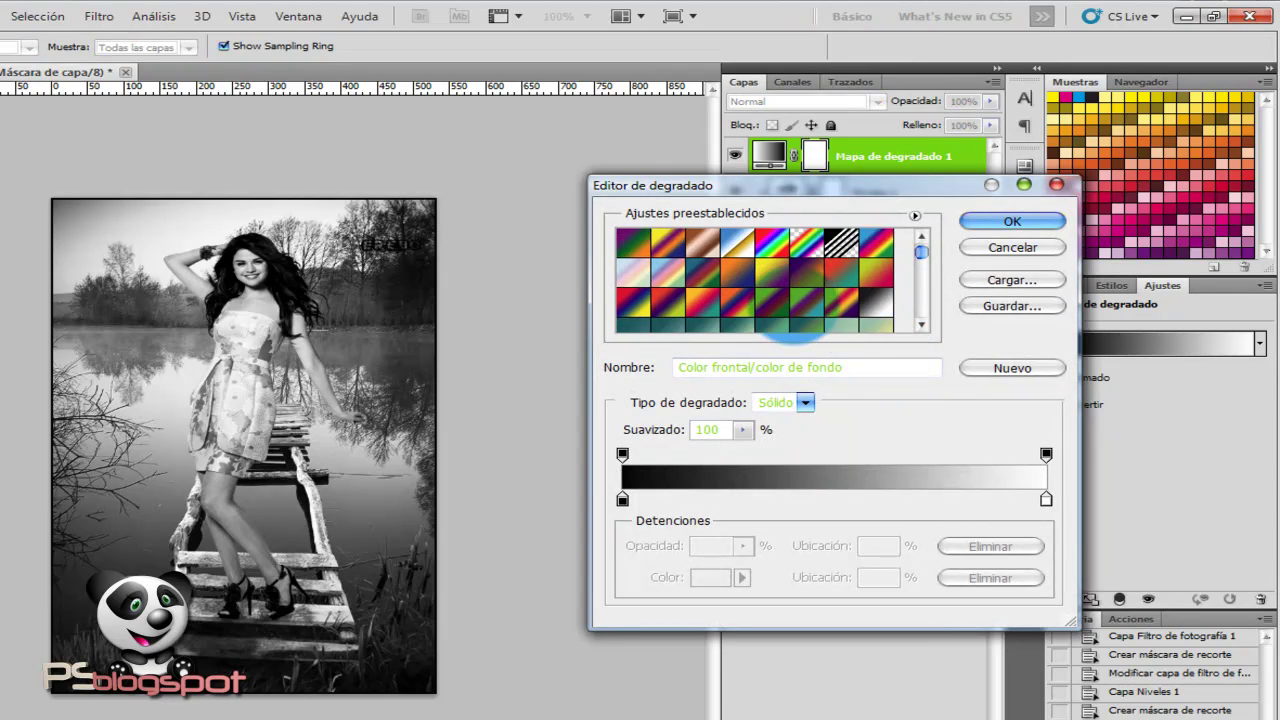
pyautogui.scroll(-2, 772, 328)
pyautogui.scroll(-2, 762, 322)
pyautogui.scroll(-1, 760, 320)
pyautogui.scroll(-2, 760, 318)
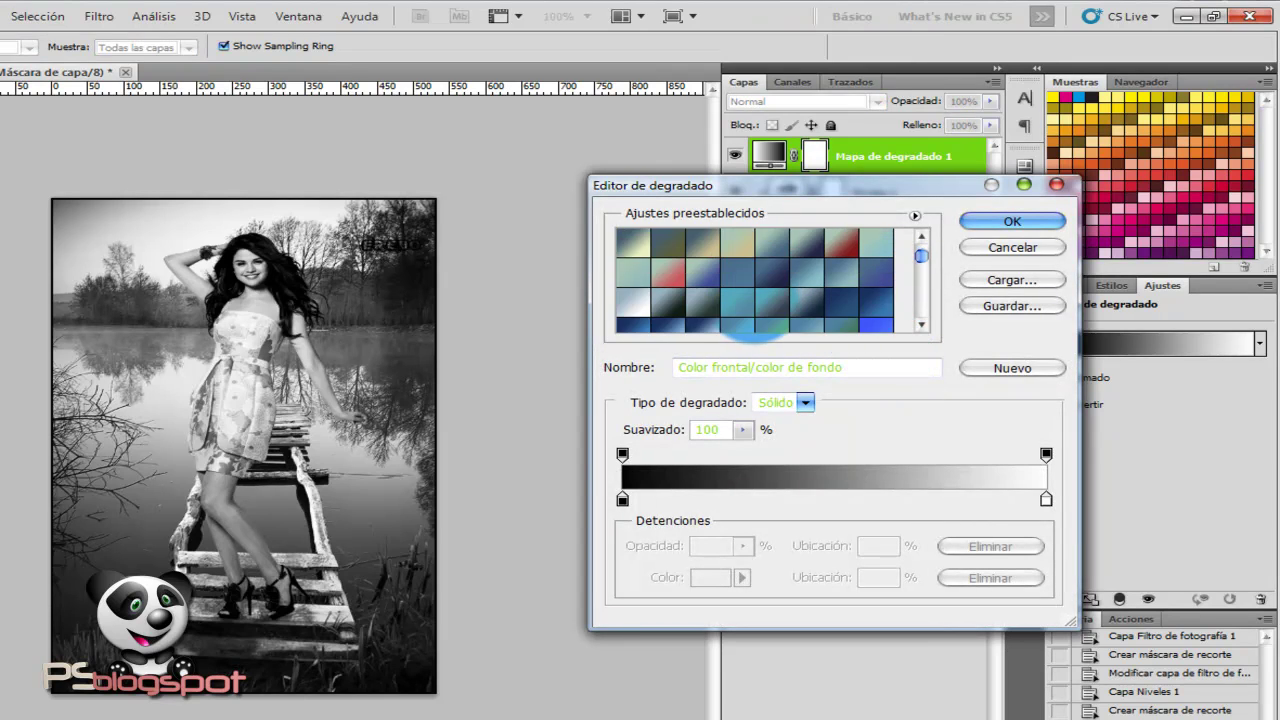
pyautogui.scroll(-1, 758, 316)
pyautogui.scroll(-2, 752, 316)
pyautogui.scroll(-1, 752, 314)
pyautogui.scroll(-2, 751, 311)
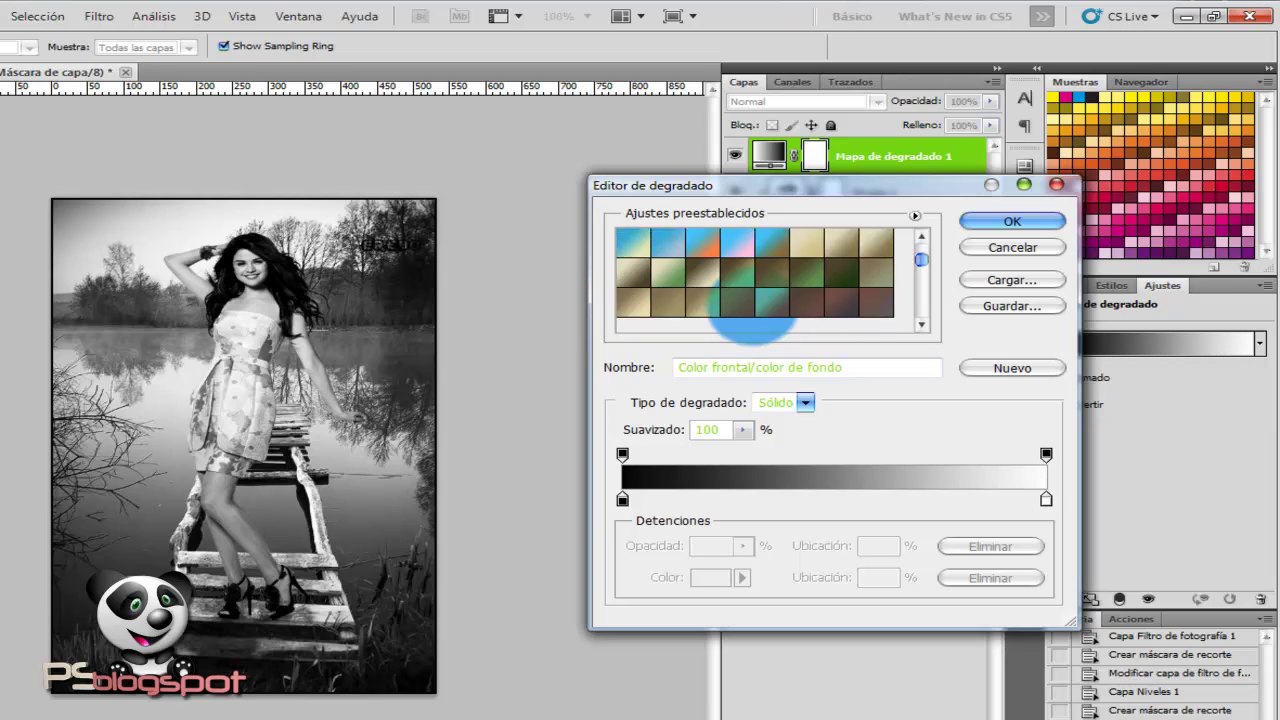
pyautogui.scroll(-2, 750, 307)
pyautogui.scroll(-2, 750, 310)
pyautogui.scroll(-2, 750, 309)
pyautogui.scroll(-2, 750, 307)
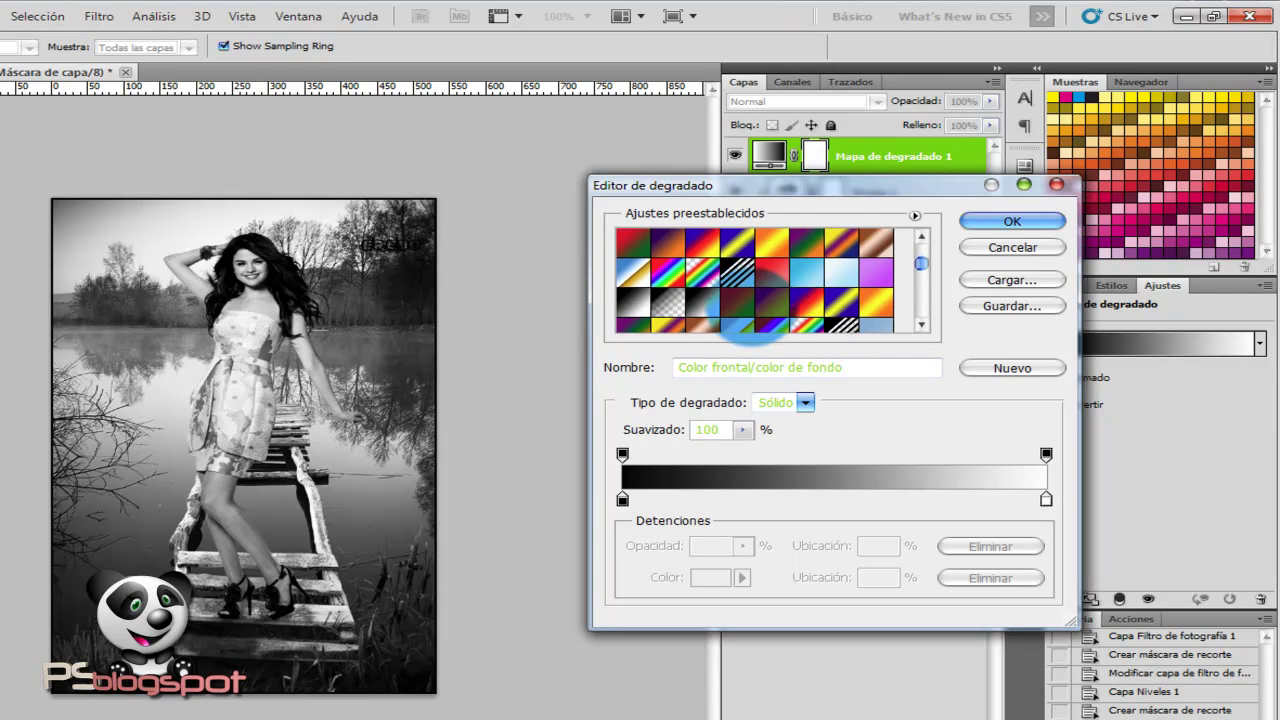
pyautogui.scroll(-2, 750, 305)
pyautogui.scroll(-1, 750, 305)
pyautogui.click(740, 243)
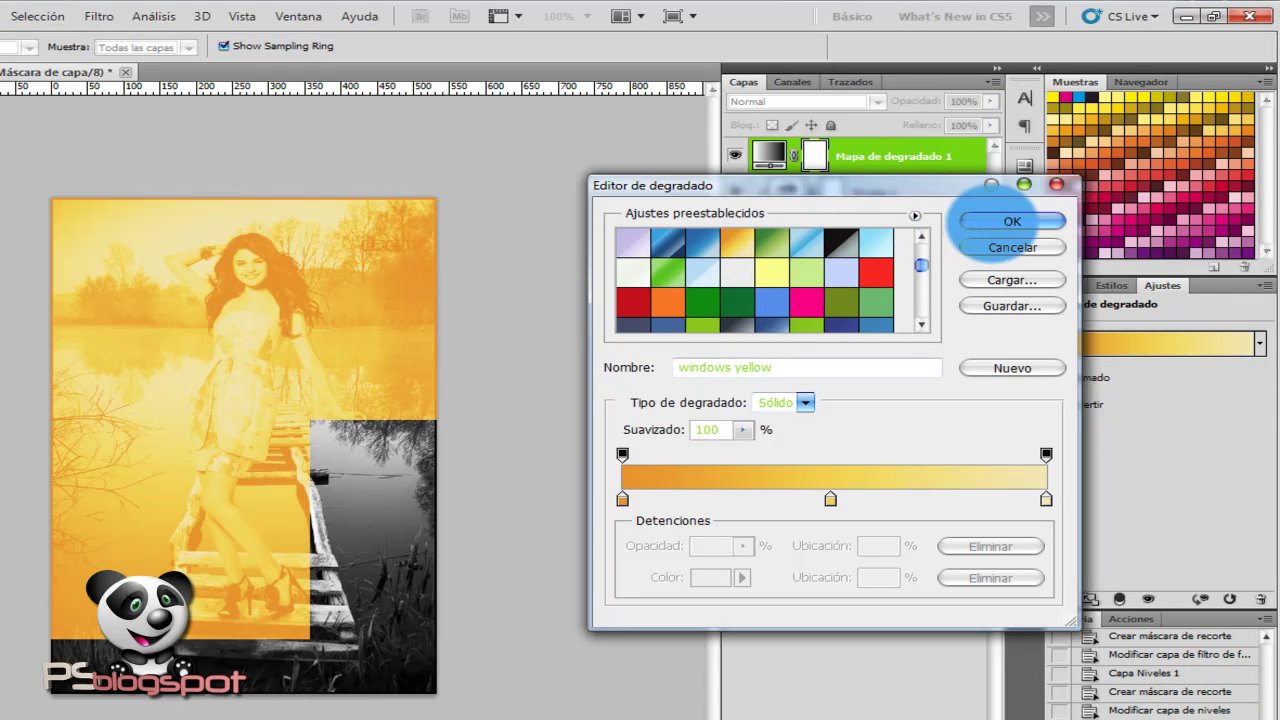
pyautogui.press('Return')
pyautogui.click(800, 101)
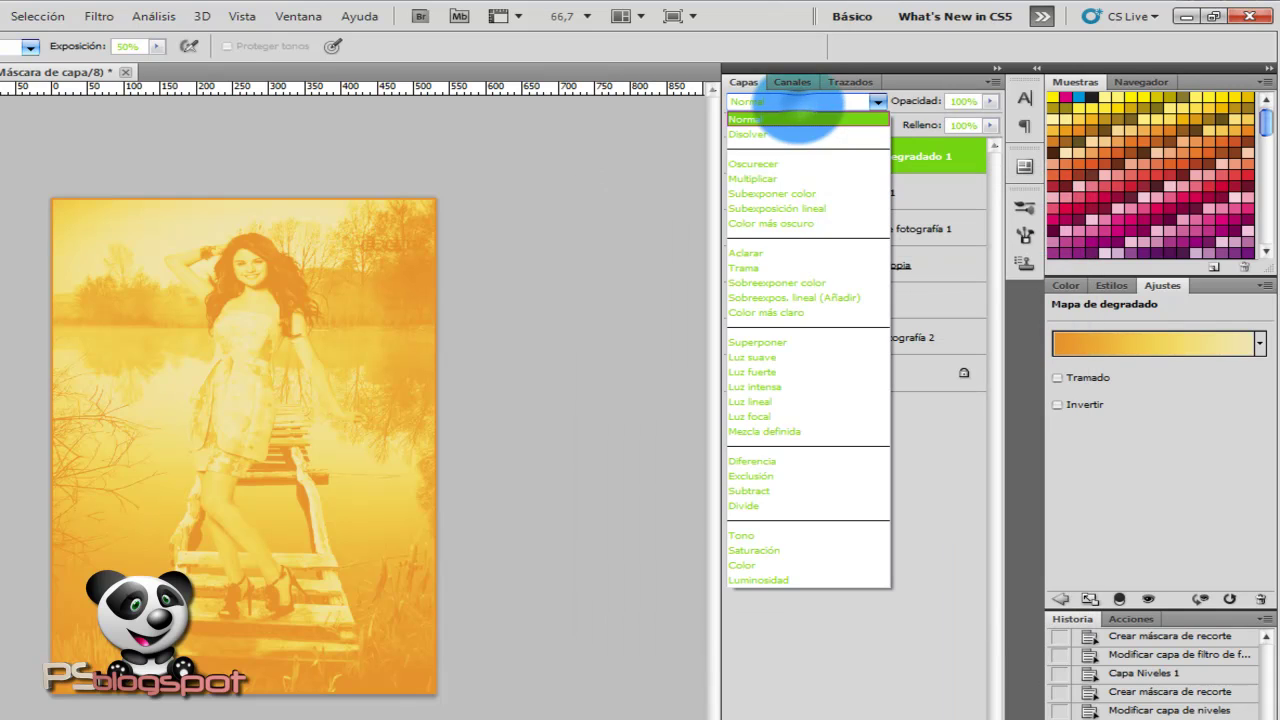
pyautogui.click(755, 357)
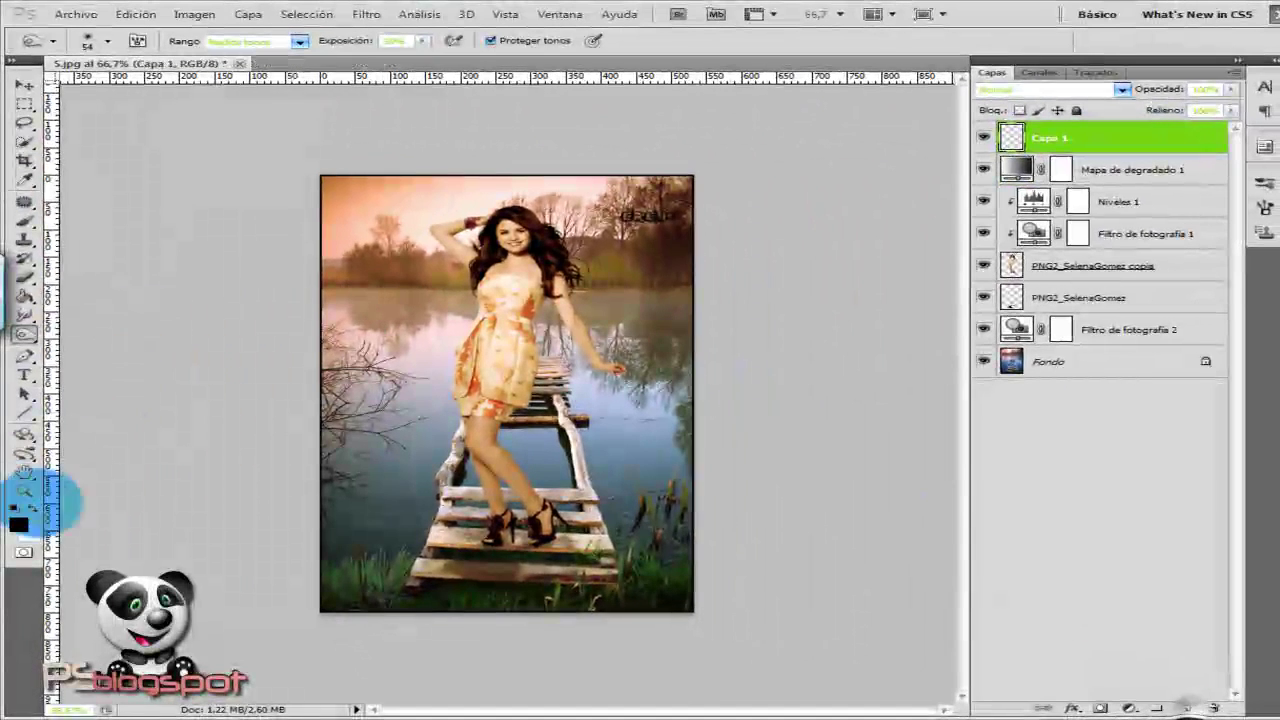
# Fill Capa 1 with solid black and set its blend mode to Trama
pyautogui.click(24, 296)
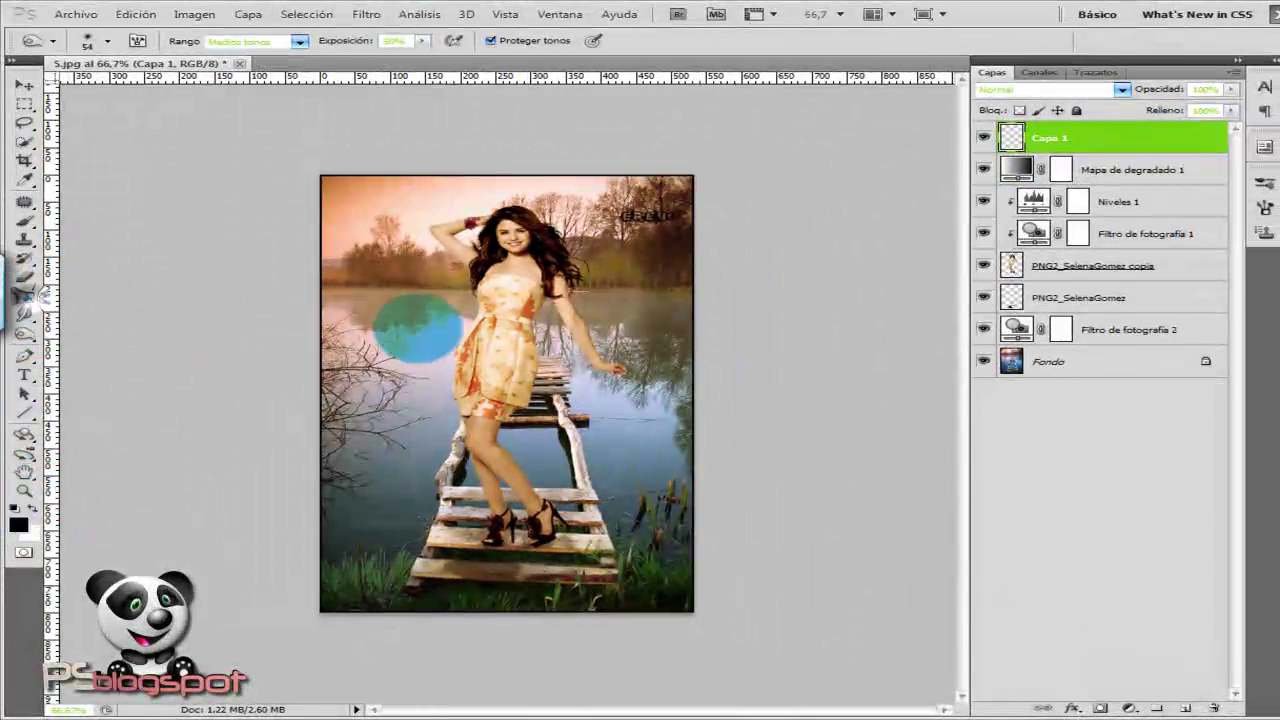
pyautogui.hotkey('alt', 'BackSpace')
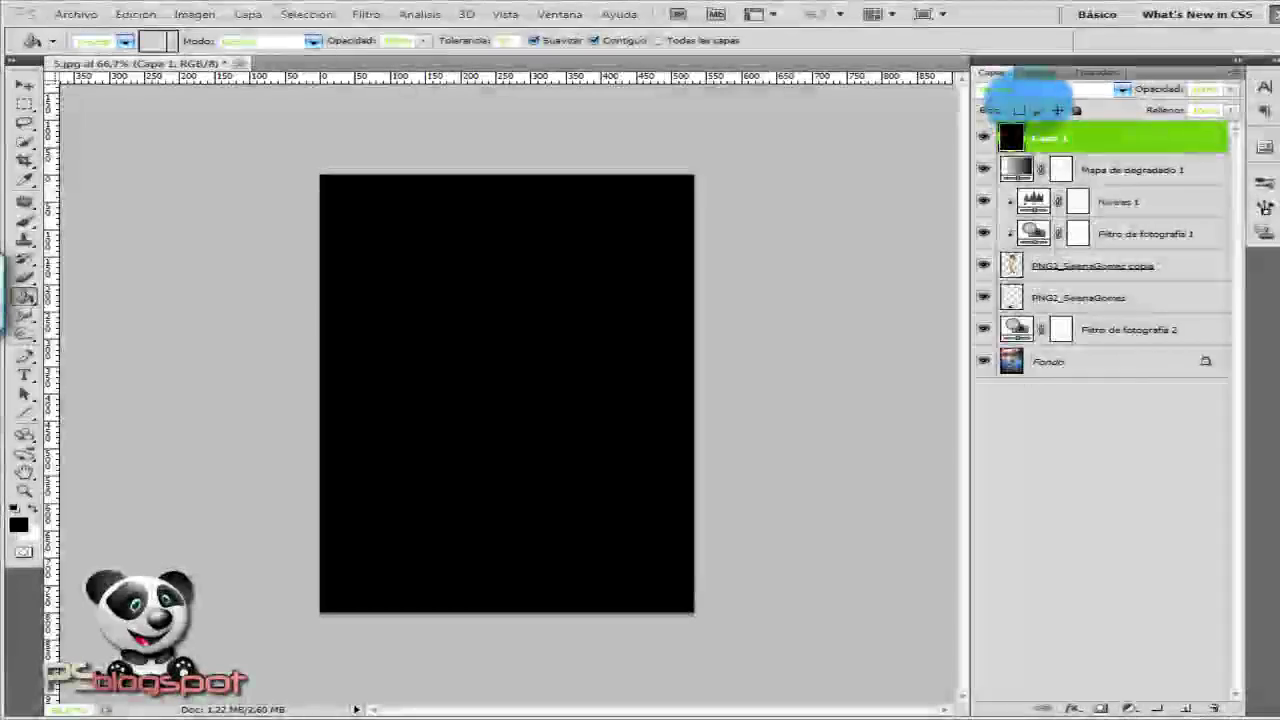
pyautogui.click(1040, 89)
pyautogui.click(993, 236)
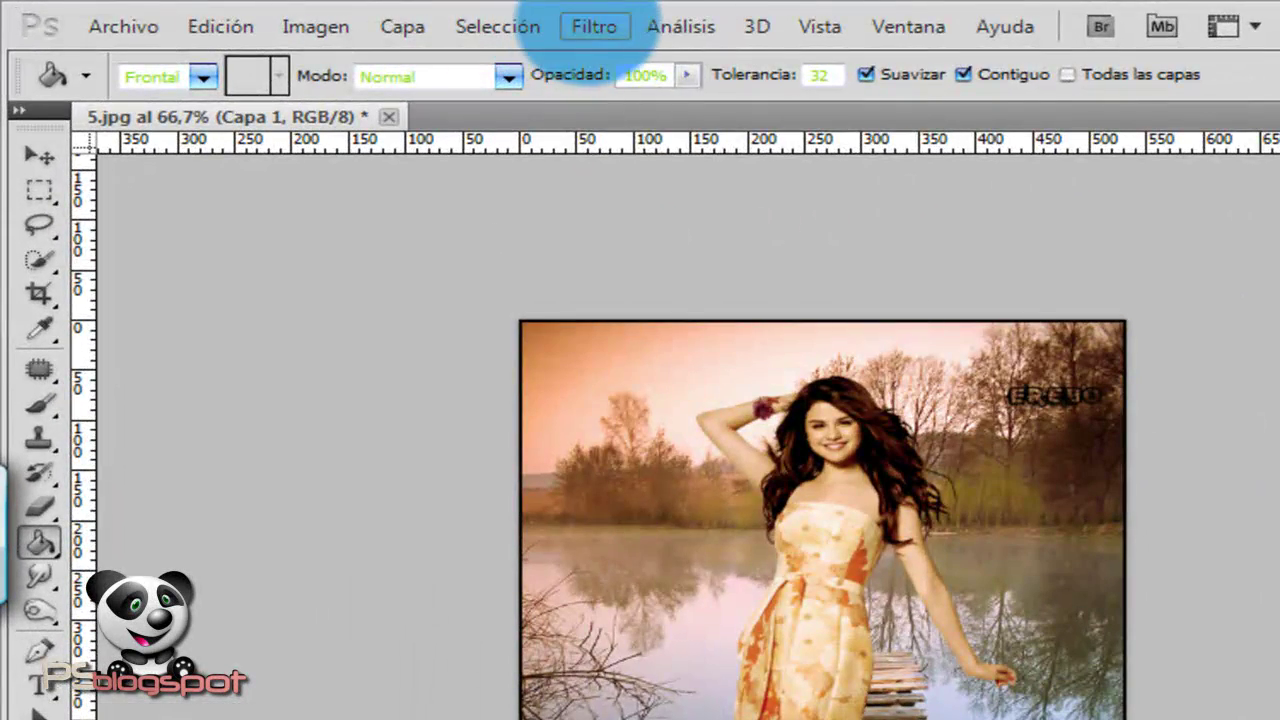
# Apply a Destello lens flare with the Zoom 50-300 mm lens type to the black layer
pyautogui.click(594, 27)
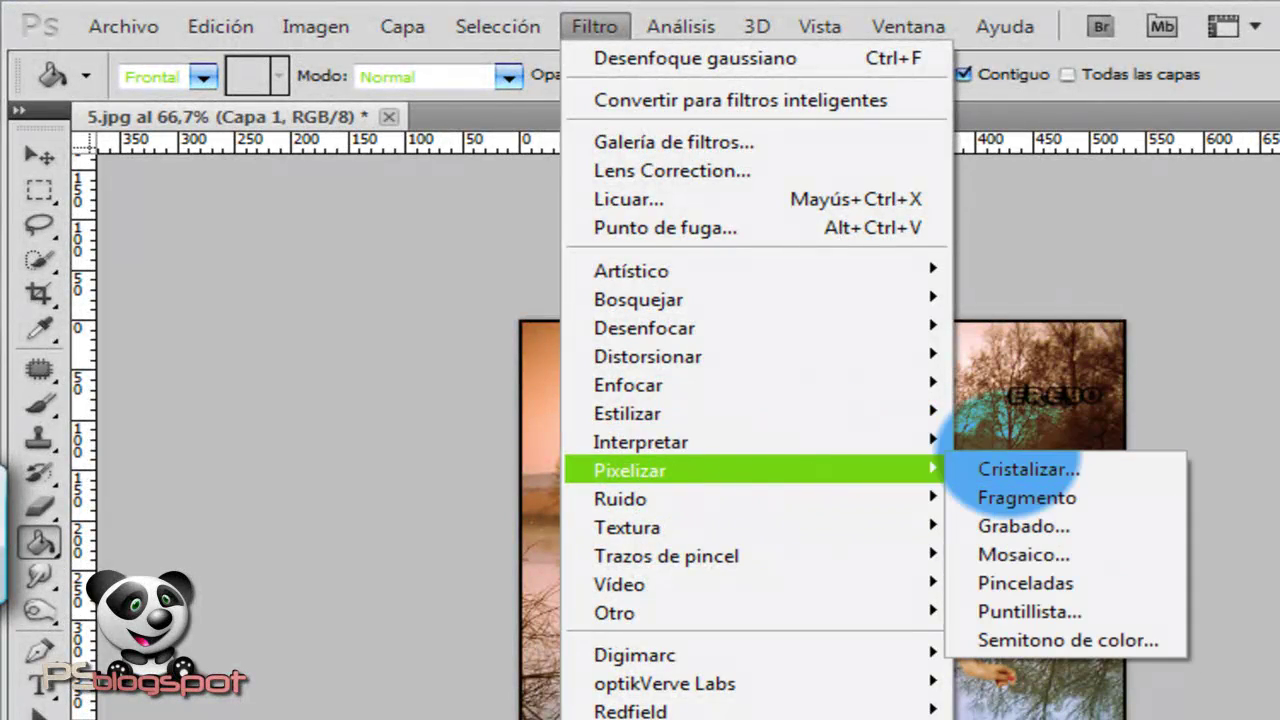
pyautogui.moveTo(640, 441)
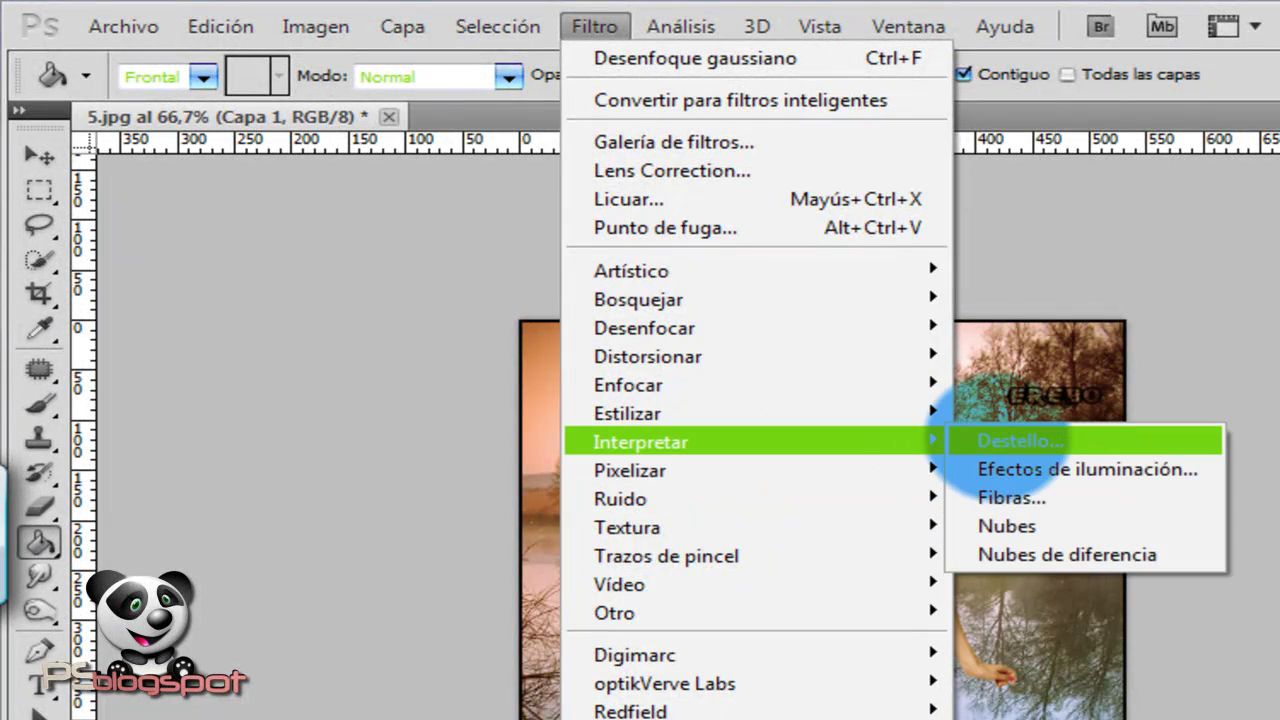
pyautogui.click(1005, 440)
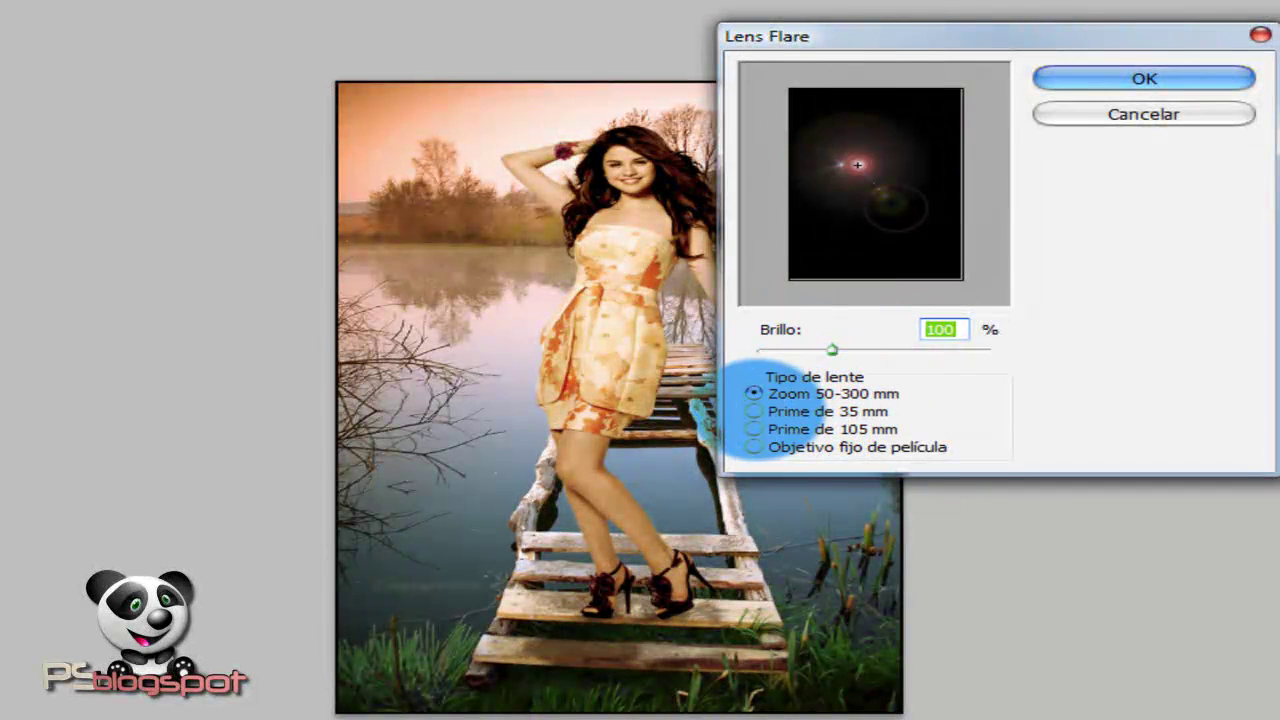
pyautogui.click(755, 411)
pyautogui.click(753, 393)
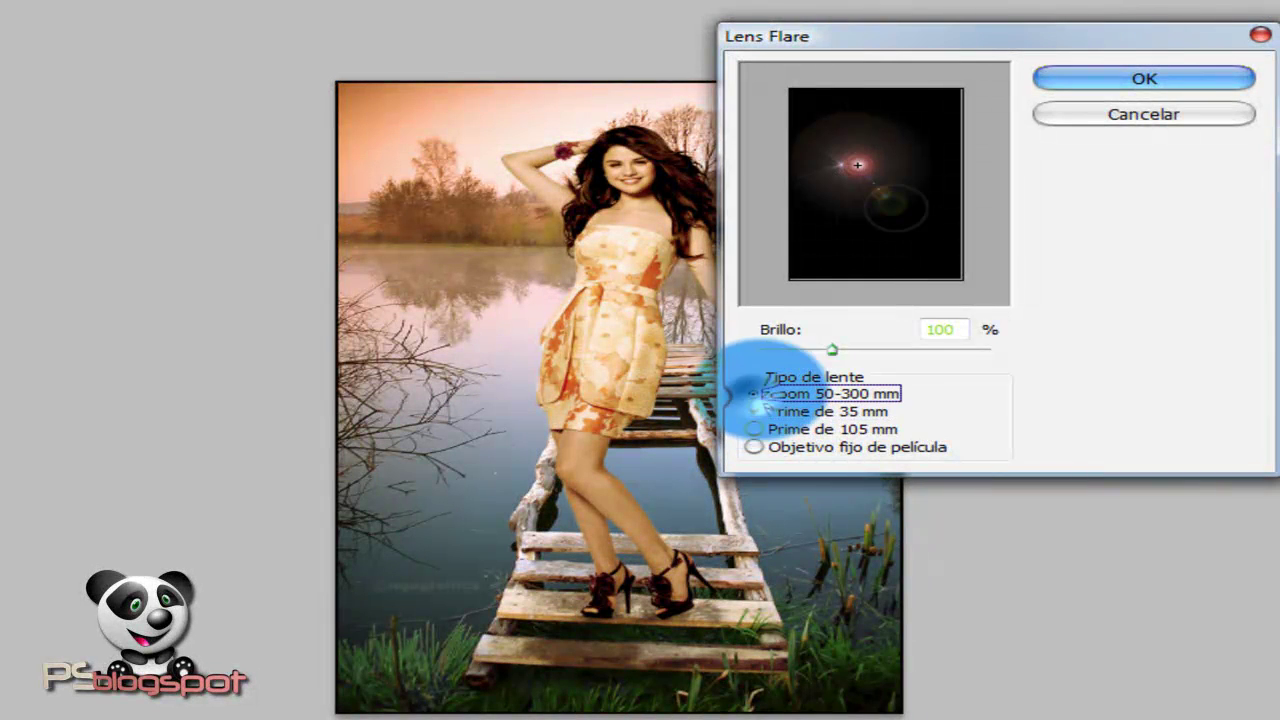
pyautogui.click(1140, 78)
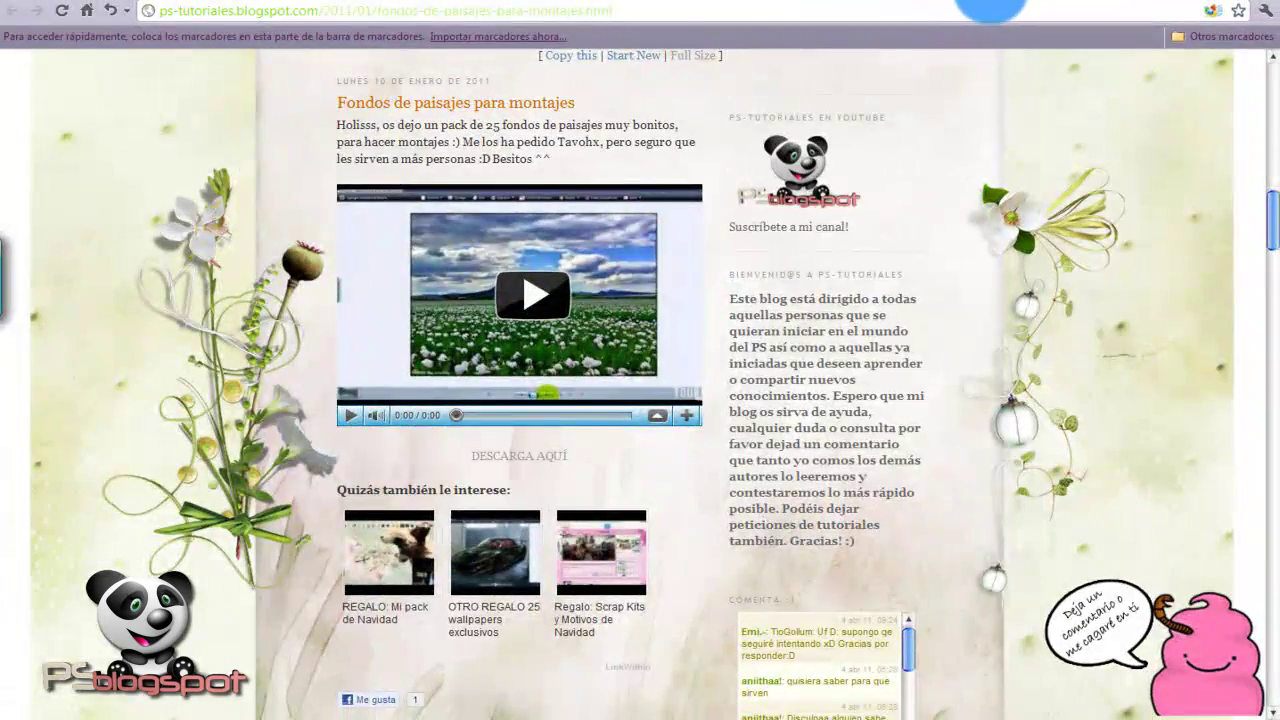
pyautogui.click(985, 4)
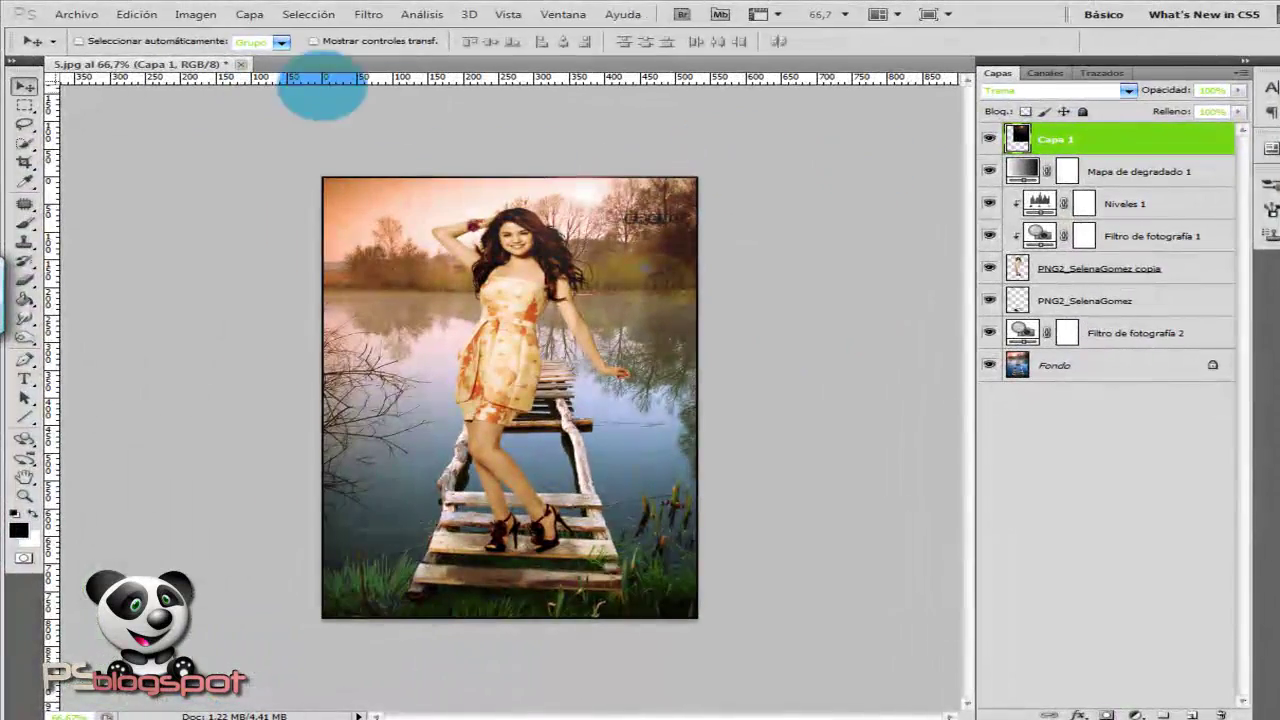
# Place the TexturaLuces_byerebo (14) bokeh texture file into the picture
pyautogui.click(76, 14)
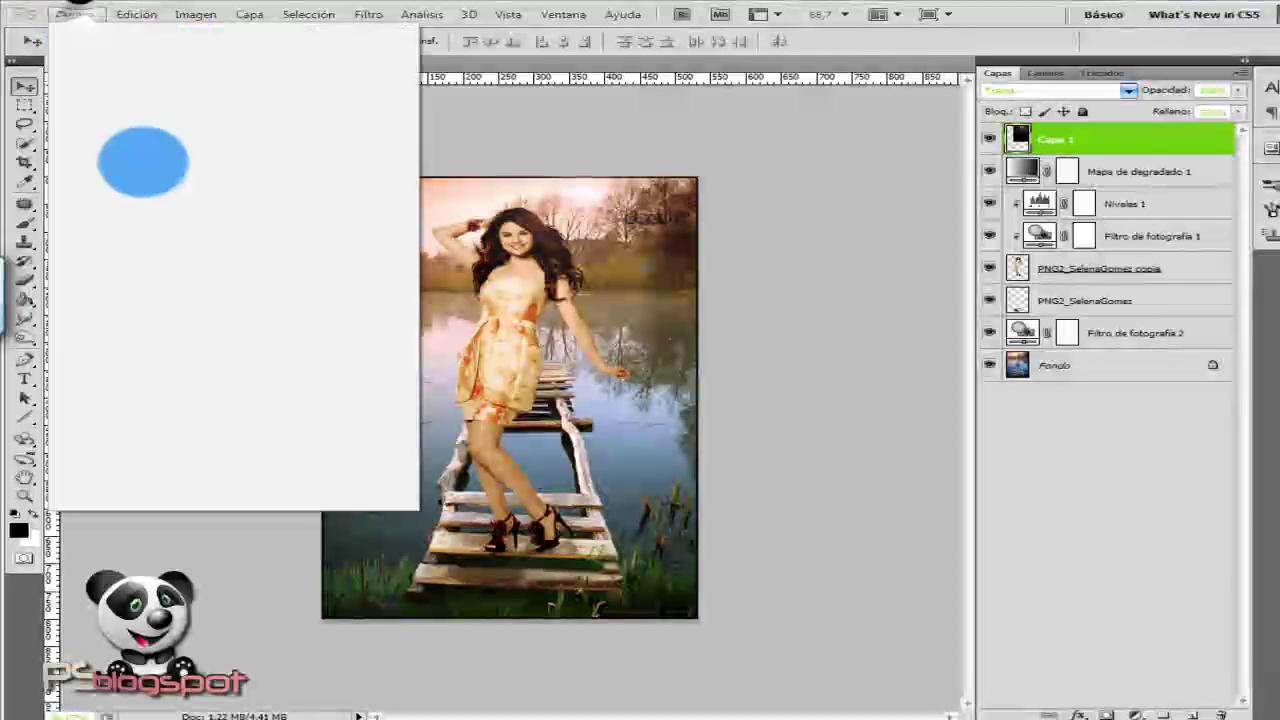
pyautogui.click(118, 335)
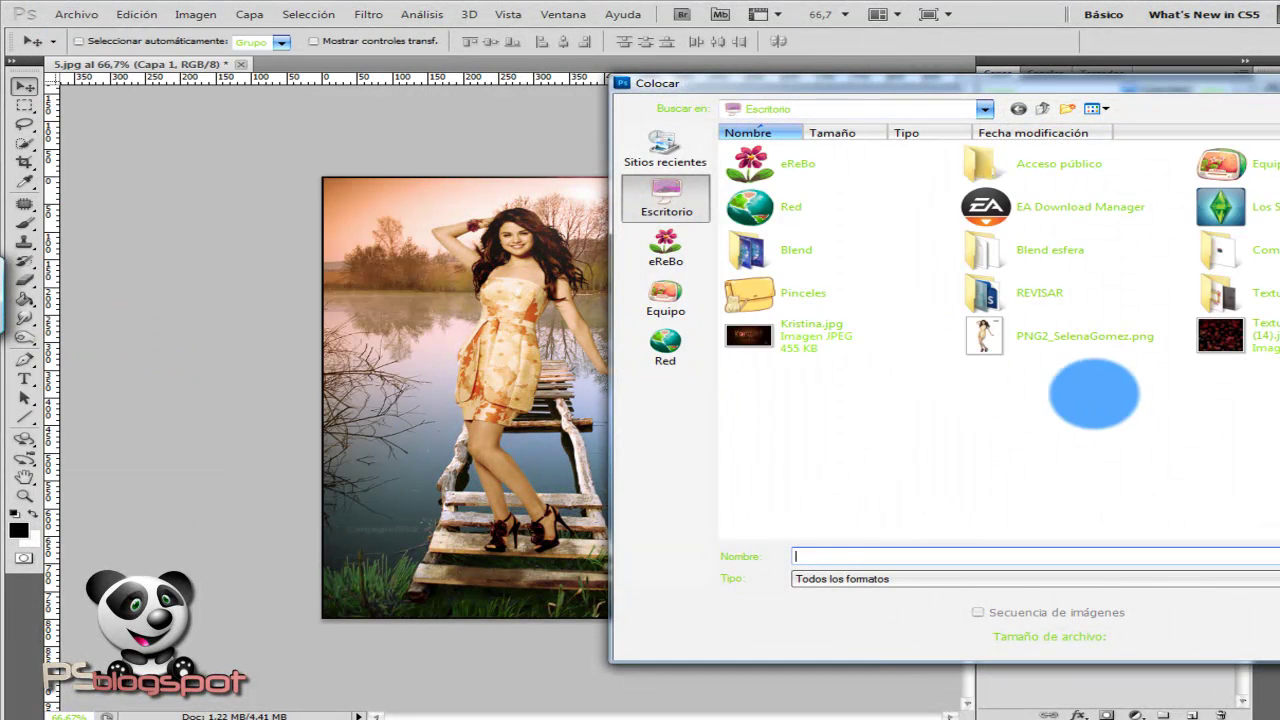
pyautogui.doubleClick(1268, 332)
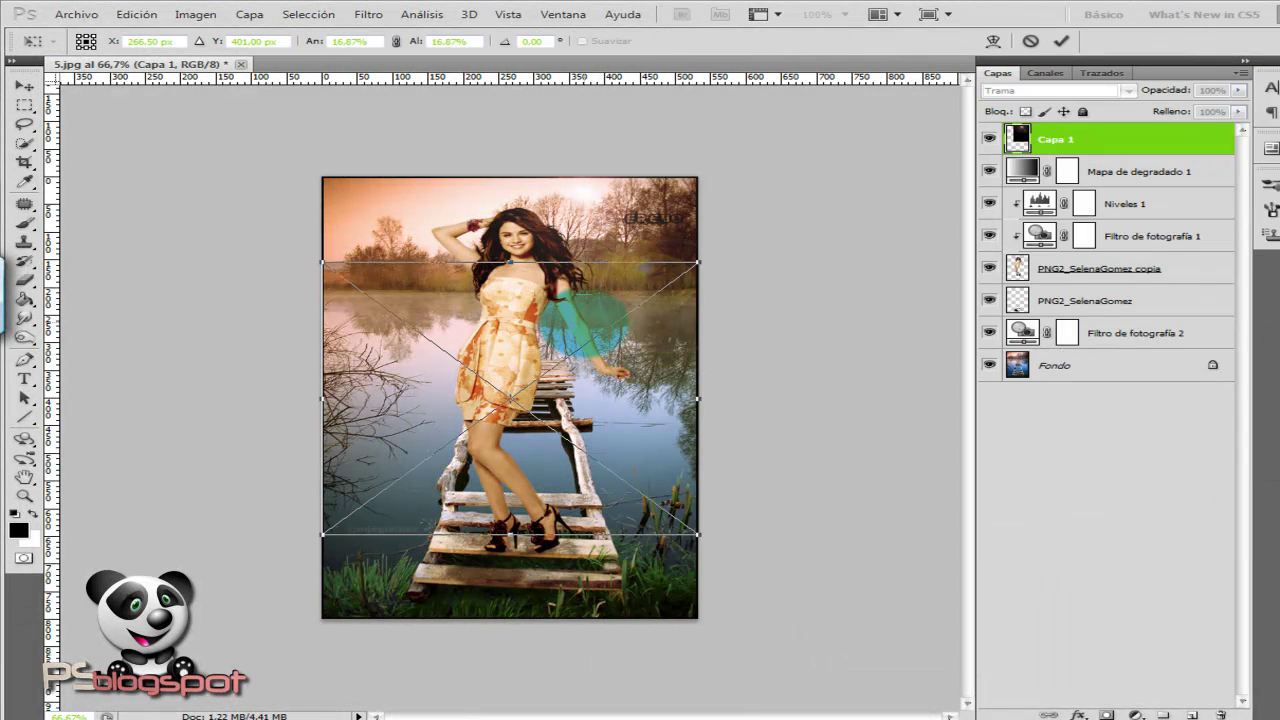
# Stretch the texture to the canvas's full height and width, then commit the transform
pyautogui.moveTo(510, 534); pyautogui.dragTo(510, 708)
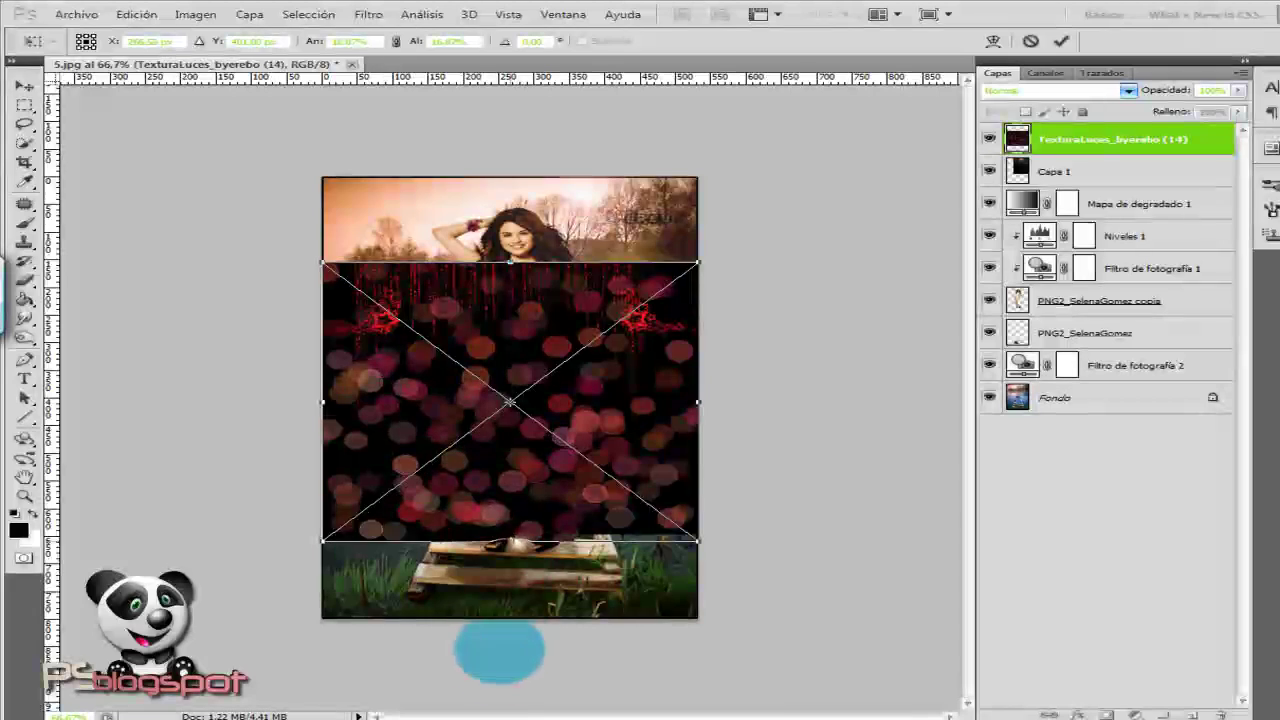
pyautogui.moveTo(510, 485); pyautogui.dragTo(498, 255)
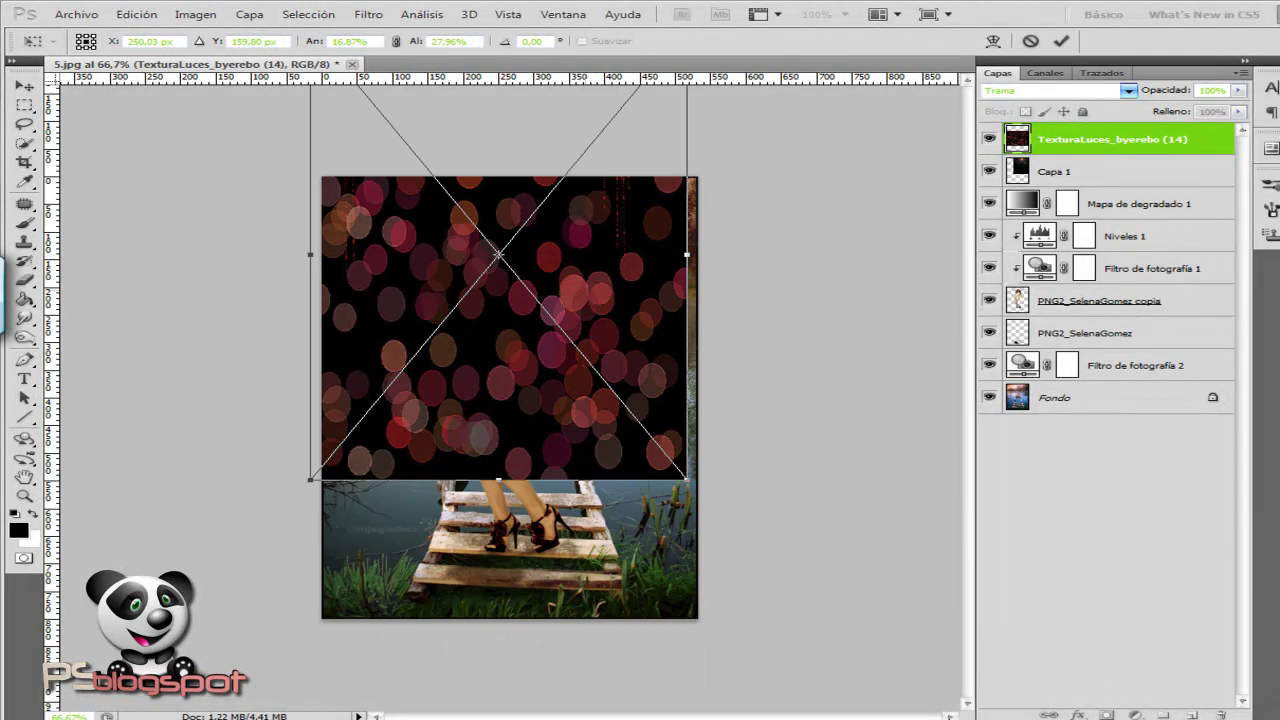
pyautogui.moveTo(498, 478); pyautogui.dragTo(498, 644)
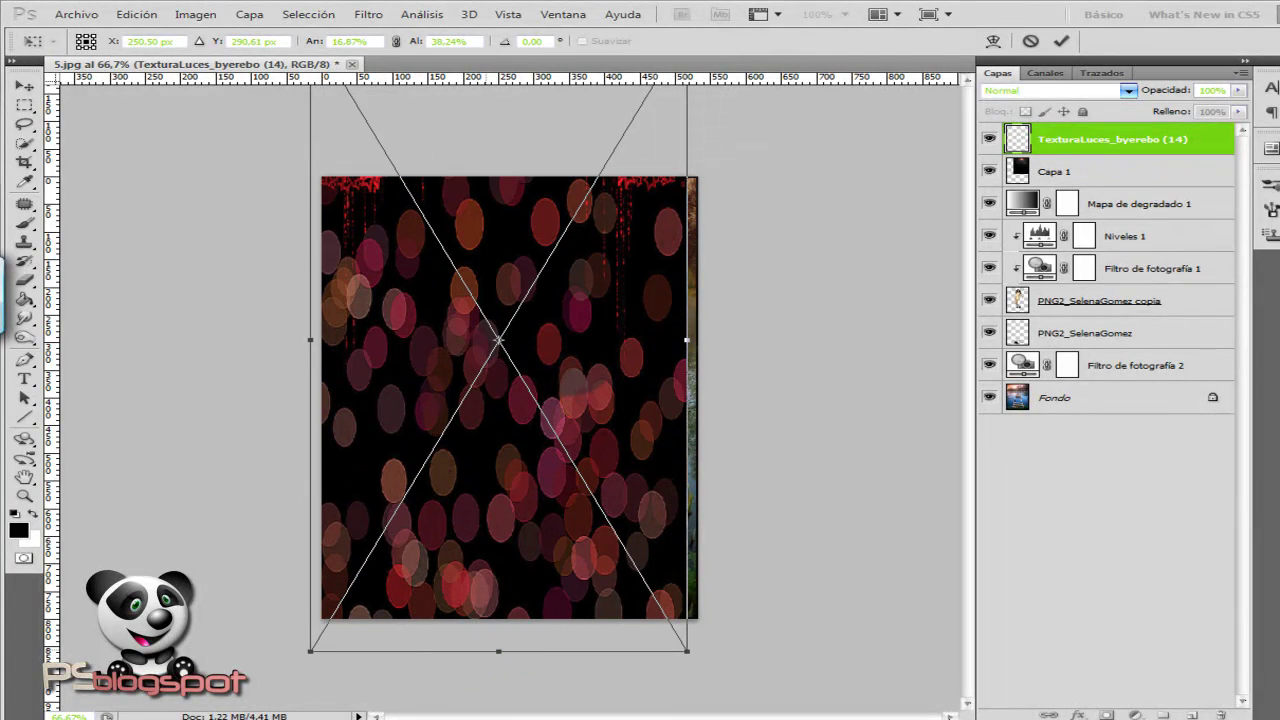
pyautogui.moveTo(686, 340); pyautogui.dragTo(733, 323)
pyautogui.hotkey('shift', 'alt', 's')
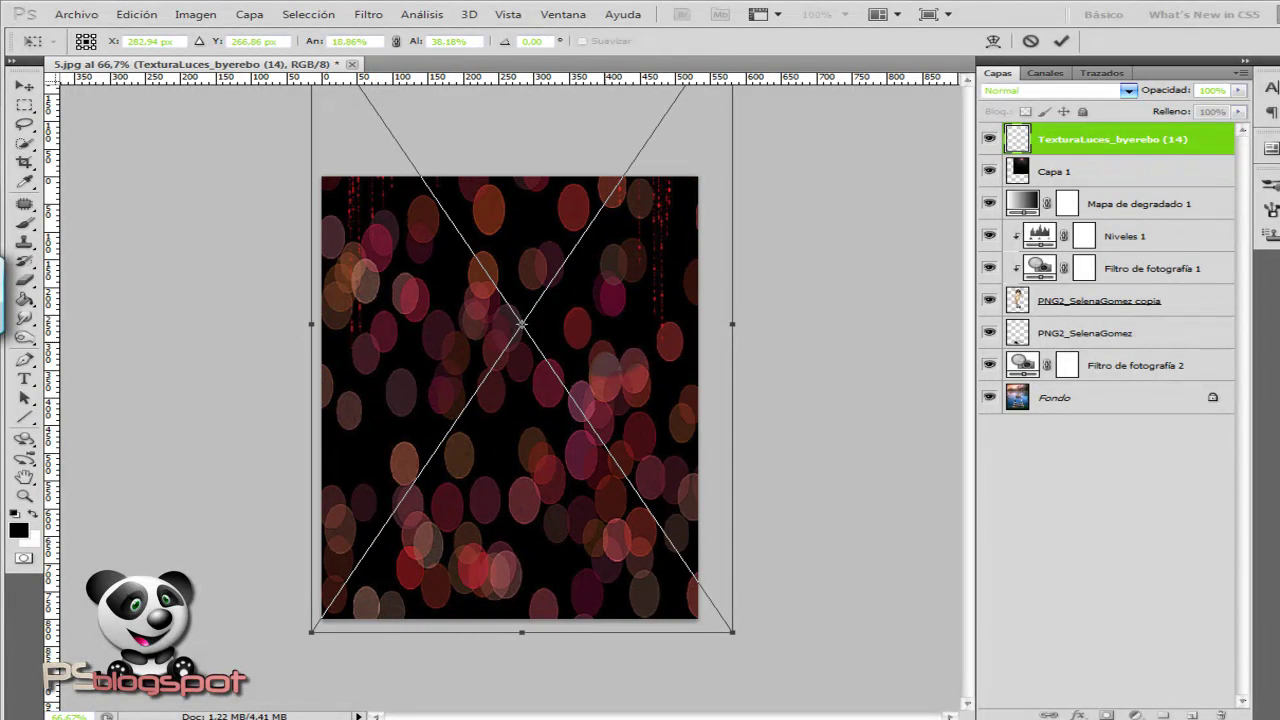
pyautogui.press('Return')
# Set the bokeh texture layer to Trama blending and lower its opacity to about 57%
pyautogui.click(1030, 90)
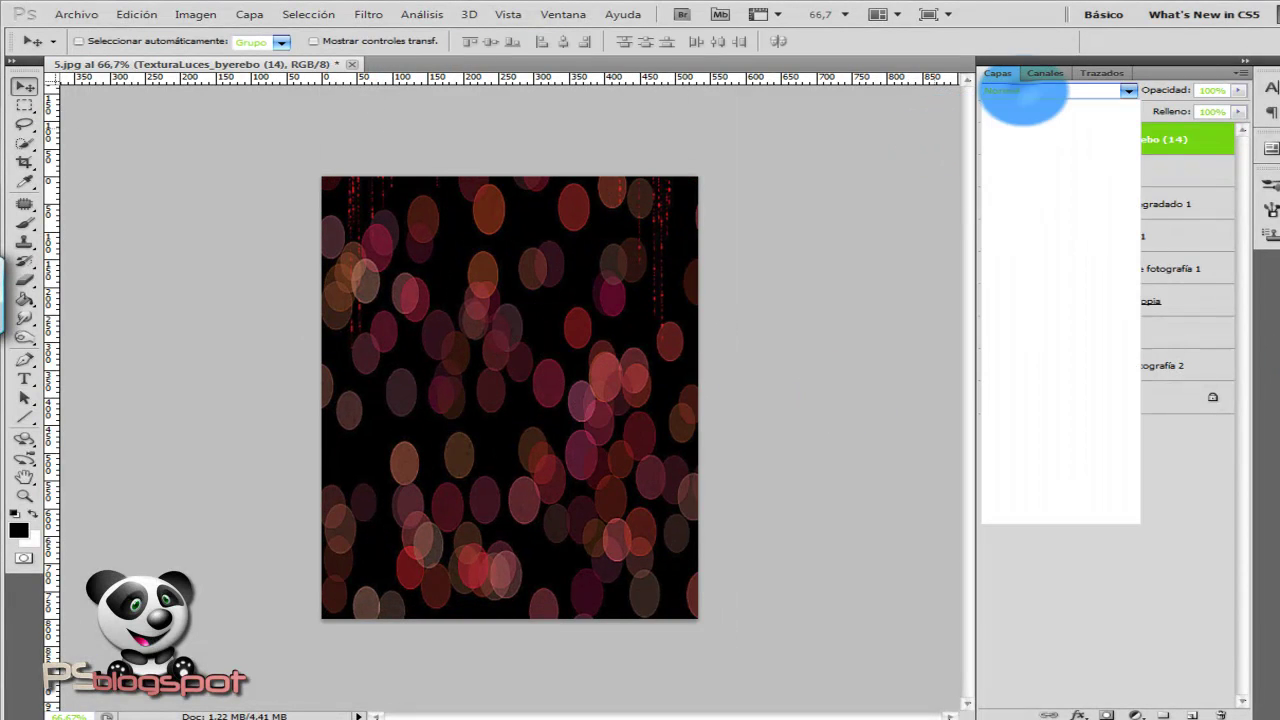
pyautogui.click(1010, 239)
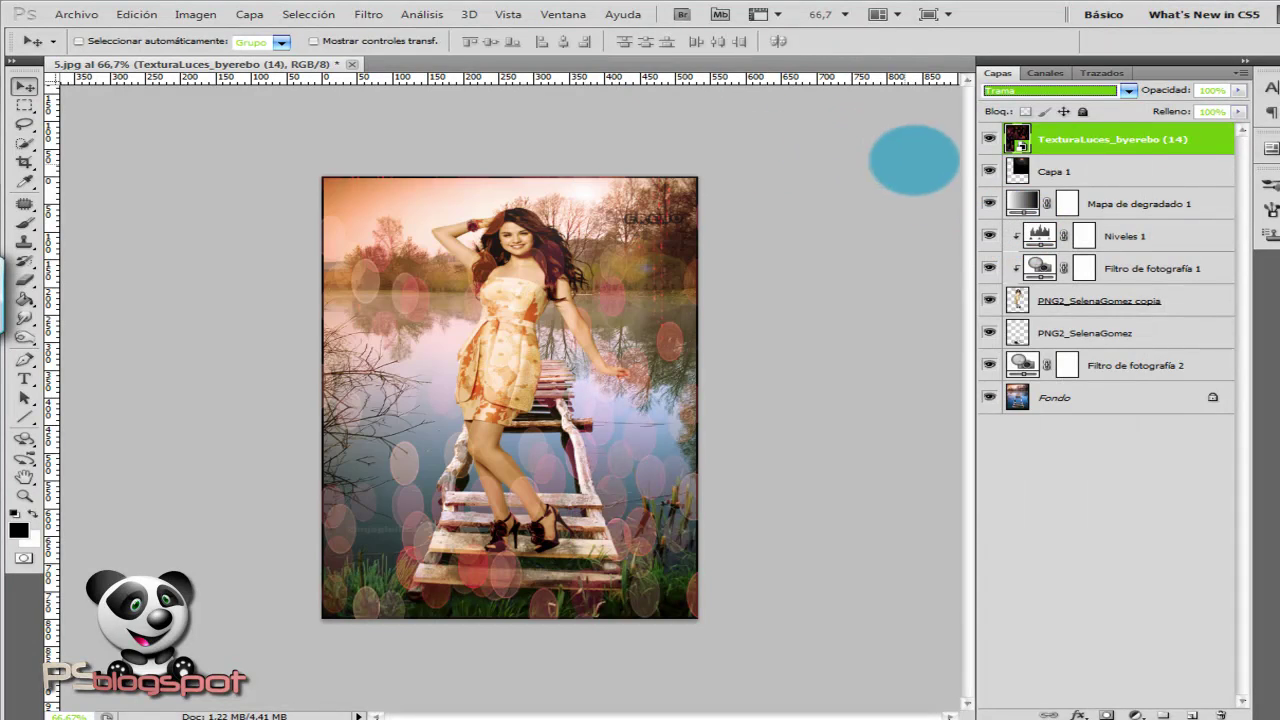
pyautogui.moveTo(1172, 90); pyautogui.dragTo(1115, 96)
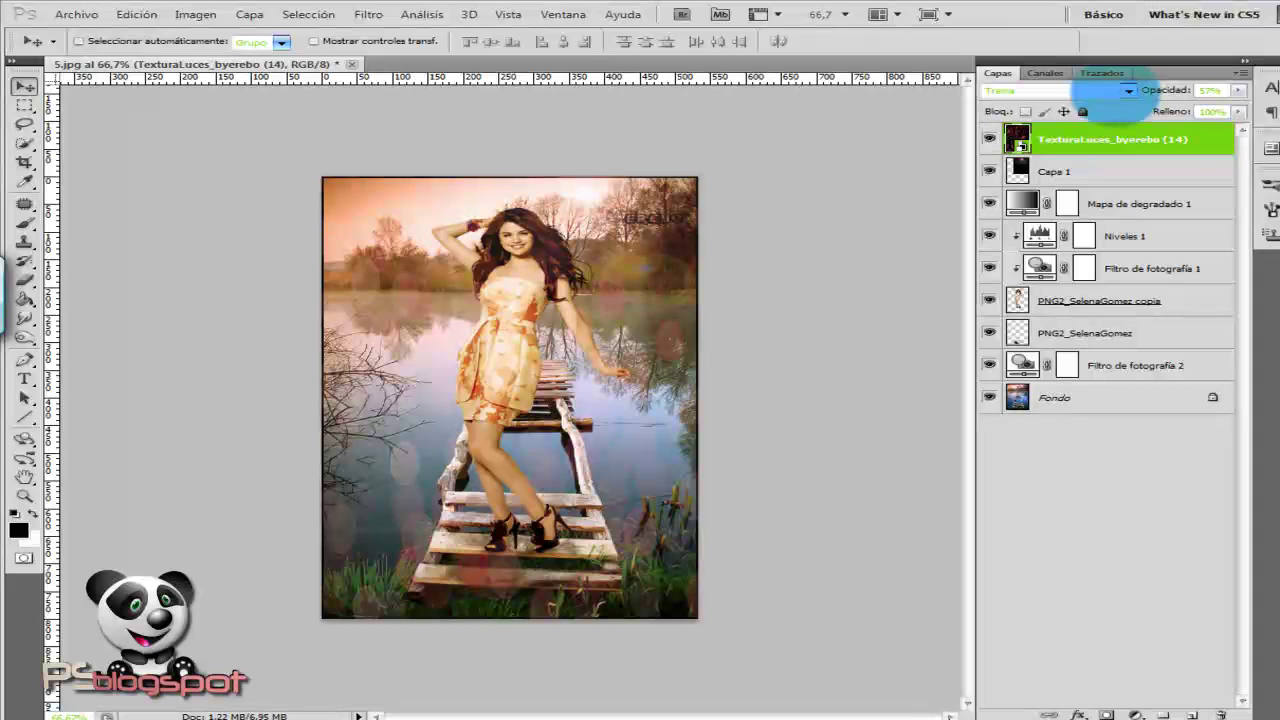